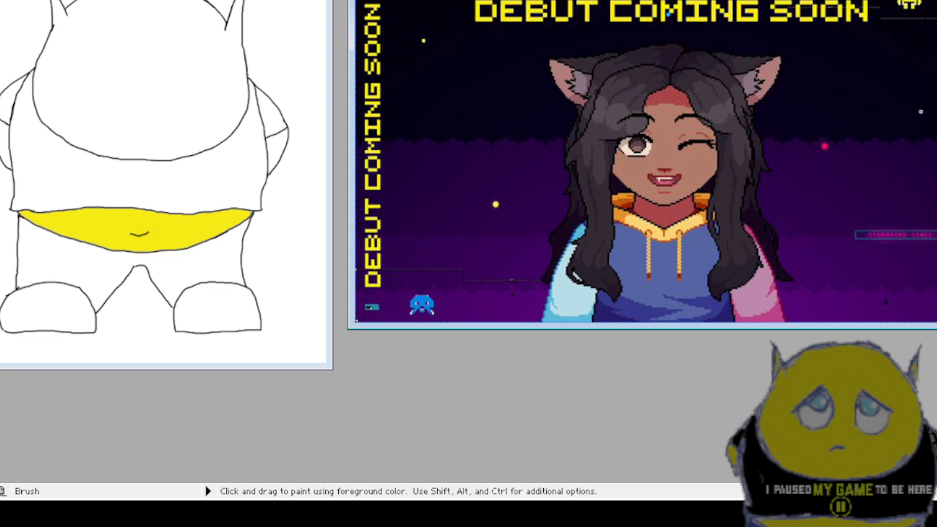
Resize the reference picture's window beside the drawing and enlarge the window of the line-art character.
drag(352, 327, 522, 410)
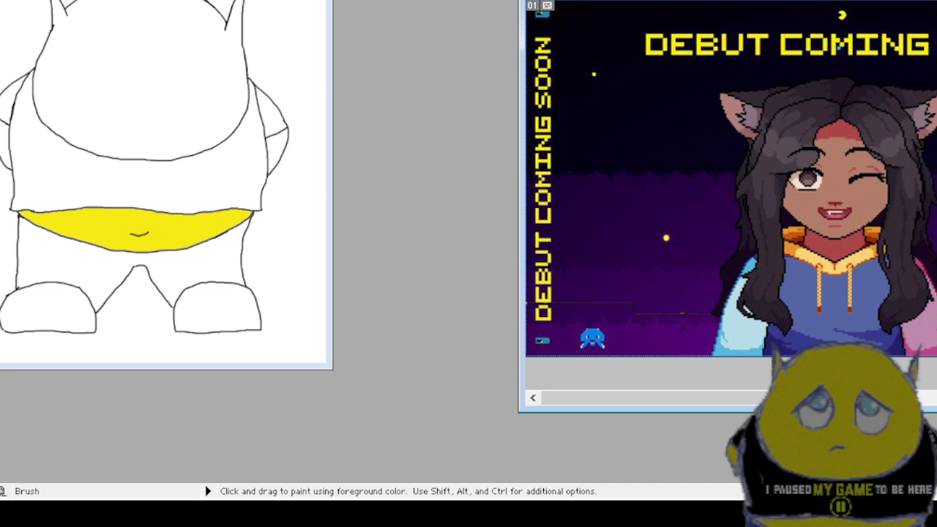
drag(522, 410, 389, 384)
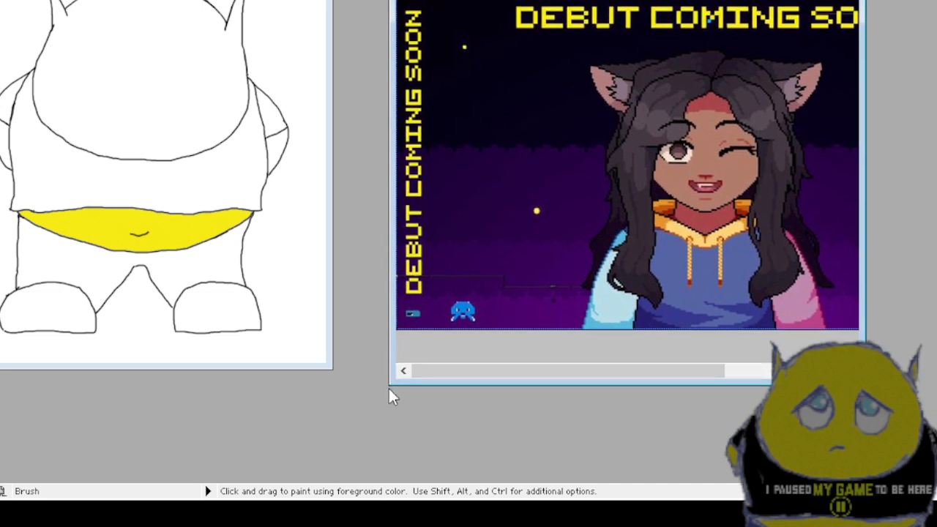
drag(388, 386, 476, 390)
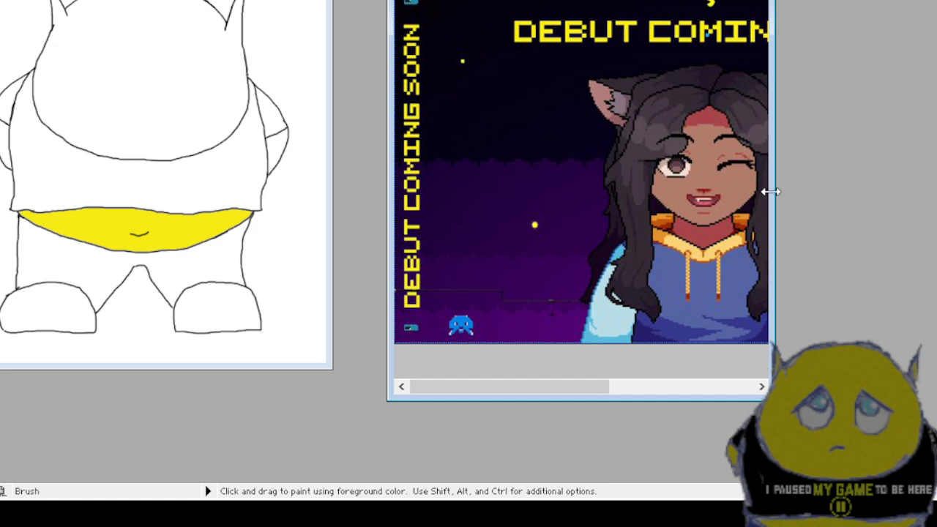
drag(771, 192, 885, 188)
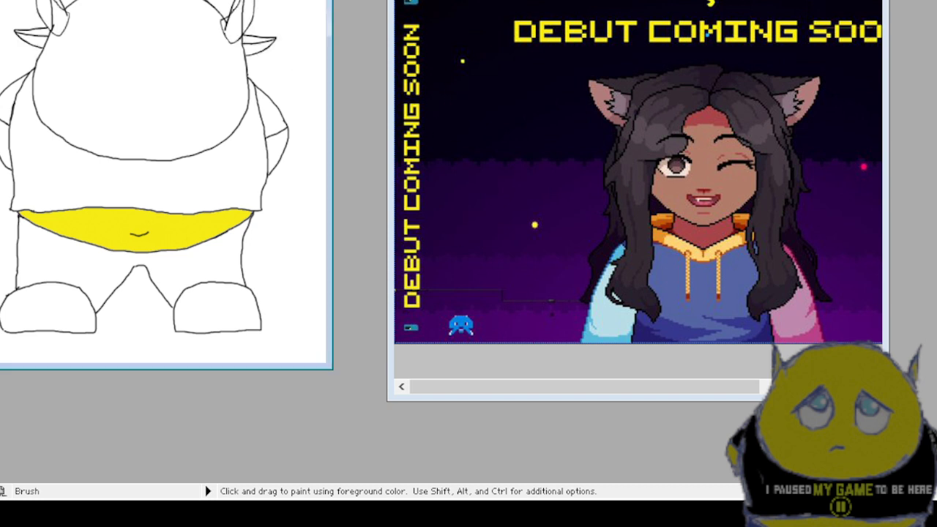
click(388, 7)
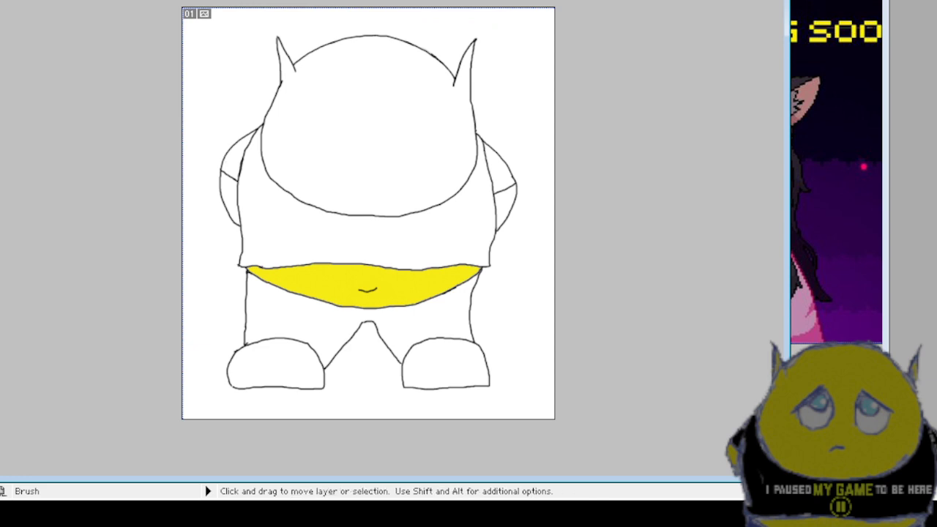
Erase the character's legs and shoes below the yellow belly.
key(ctrl+plus)
key(ctrl+plus)
key(ctrl+plus)
key(ctrl+plus)
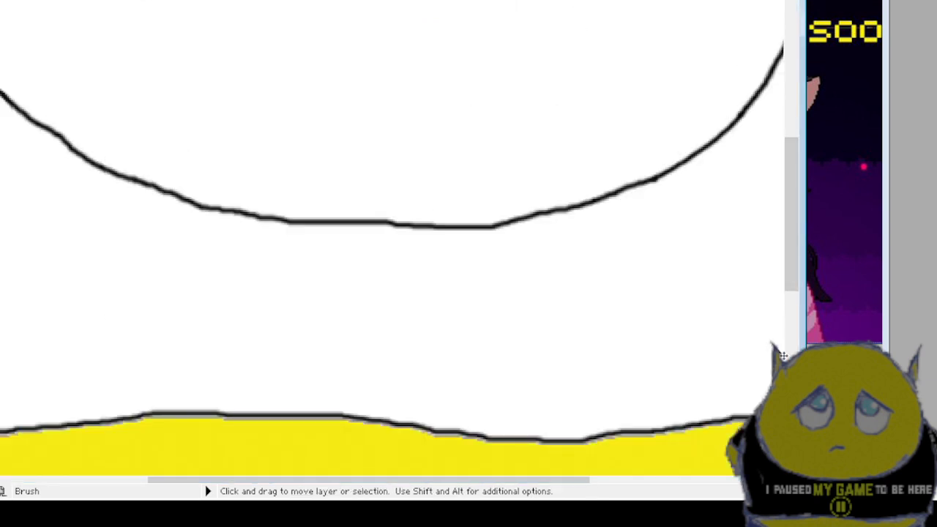
key(ctrl+minus)
scroll(537, 369, down, 4)
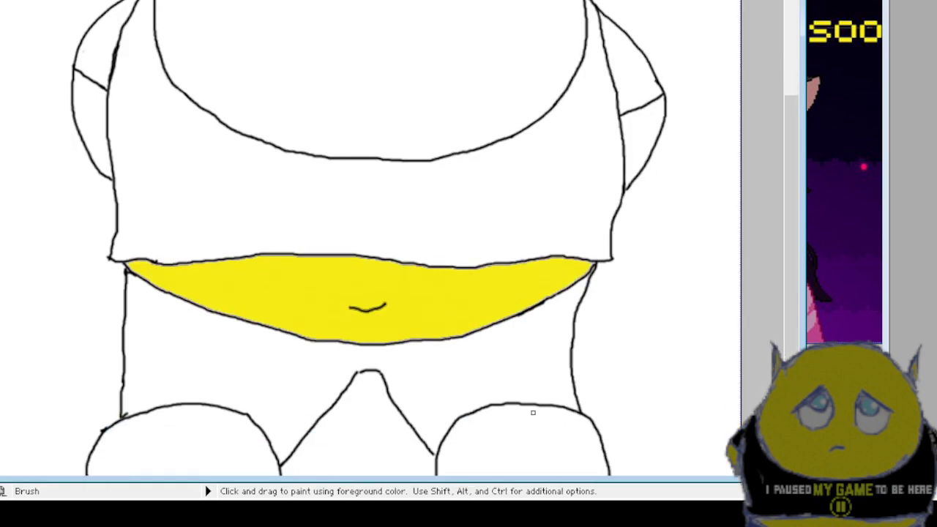
key(e)
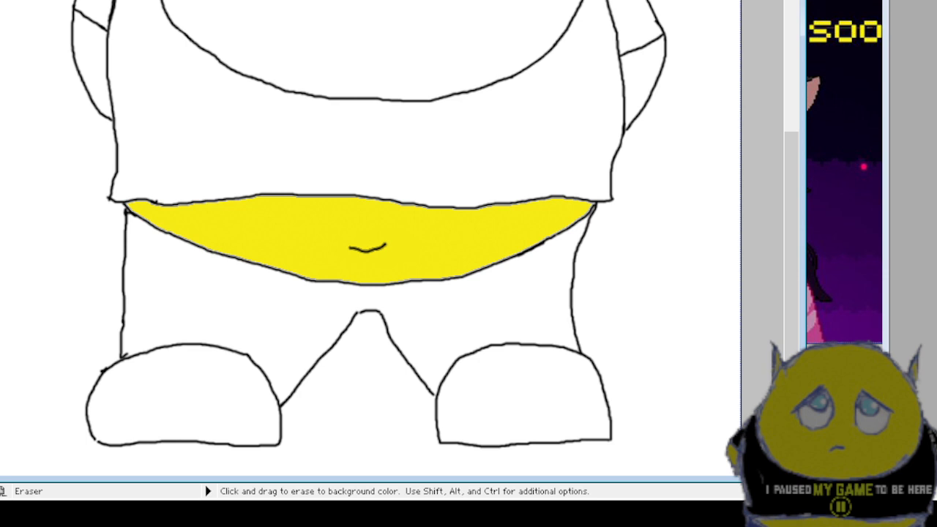
mouse_move(111, 273)
mouse_down()
mouse_move(115, 224)
mouse_move(119, 353)
mouse_move(87, 390)
mouse_move(86, 442)
mouse_move(147, 453)
mouse_move(276, 444)
mouse_move(287, 424)
mouse_move(279, 396)
mouse_move(242, 349)
mouse_move(210, 338)
mouse_move(108, 359)
mouse_move(204, 342)
mouse_move(277, 395)
mouse_move(349, 322)
mouse_move(371, 316)
mouse_move(389, 330)
mouse_move(400, 361)
mouse_move(443, 384)
mouse_move(441, 457)
mouse_move(480, 463)
mouse_move(445, 450)
mouse_move(627, 430)
mouse_move(568, 353)
mouse_move(466, 354)
mouse_move(572, 342)
mouse_move(568, 295)
mouse_move(593, 235)
mouse_up()
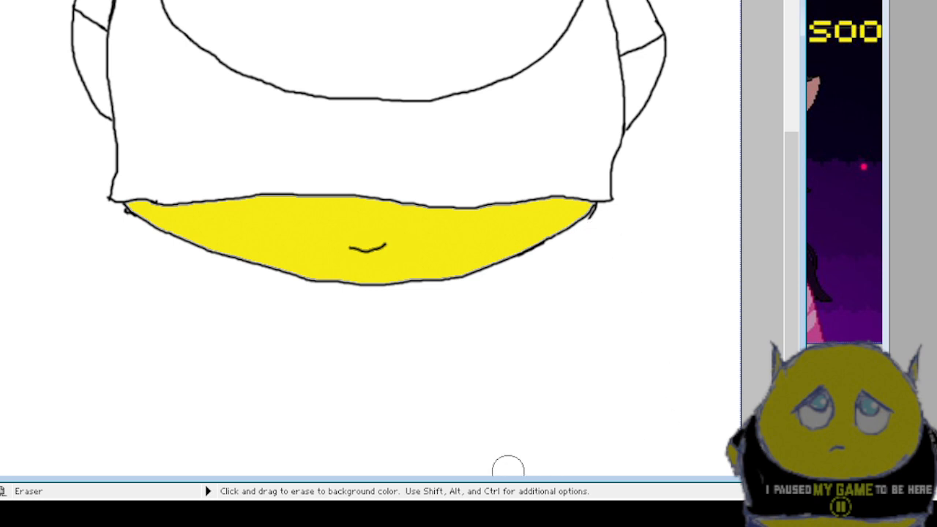
Erase the leftover leg-line stubs at both ends of the yellow belly's lower outline.
scroll(508, 472, up, 3)
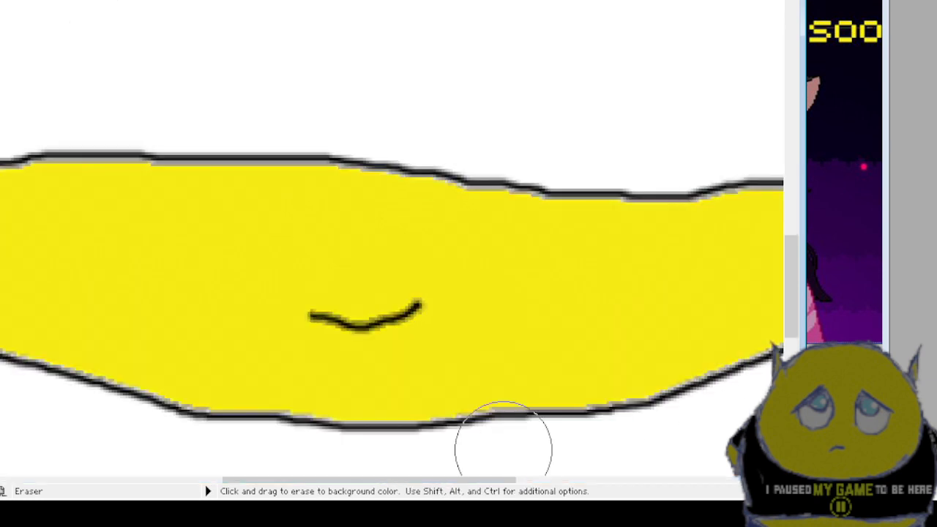
drag(429, 481, 601, 482)
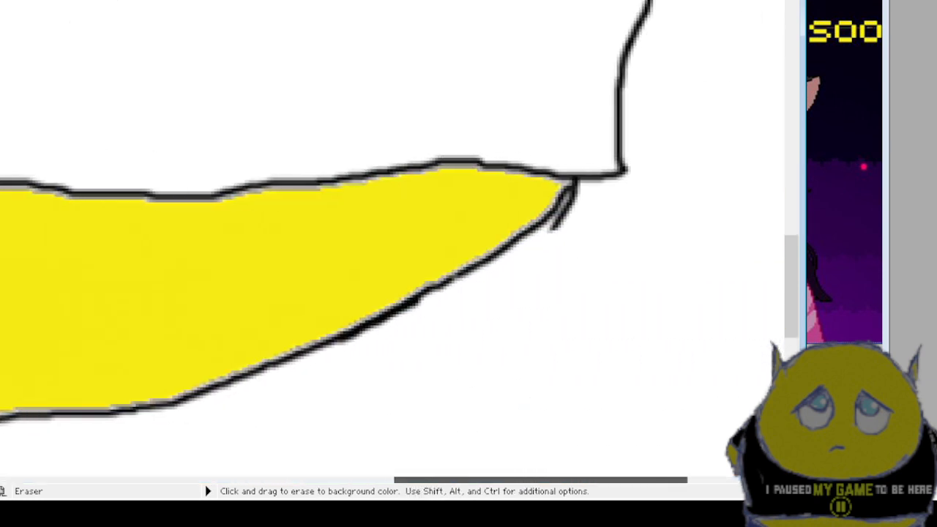
scroll(604, 381, up, 2)
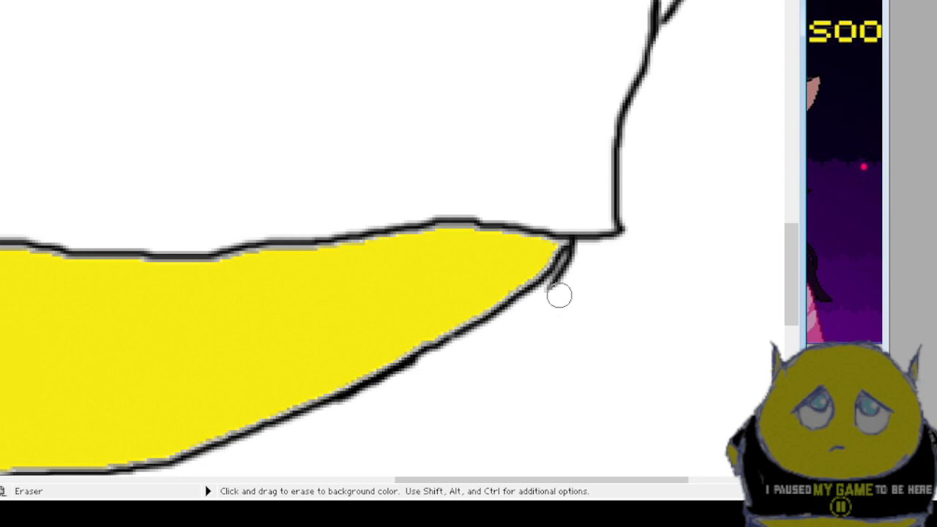
mouse_move(553, 295)
mouse_down()
mouse_move(574, 262)
mouse_move(561, 291)
mouse_up()
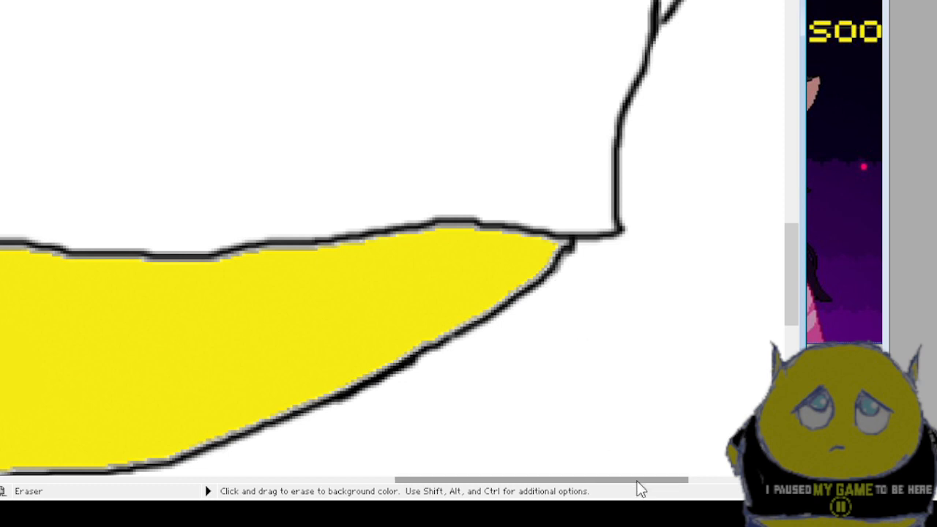
drag(638, 480, 236, 473)
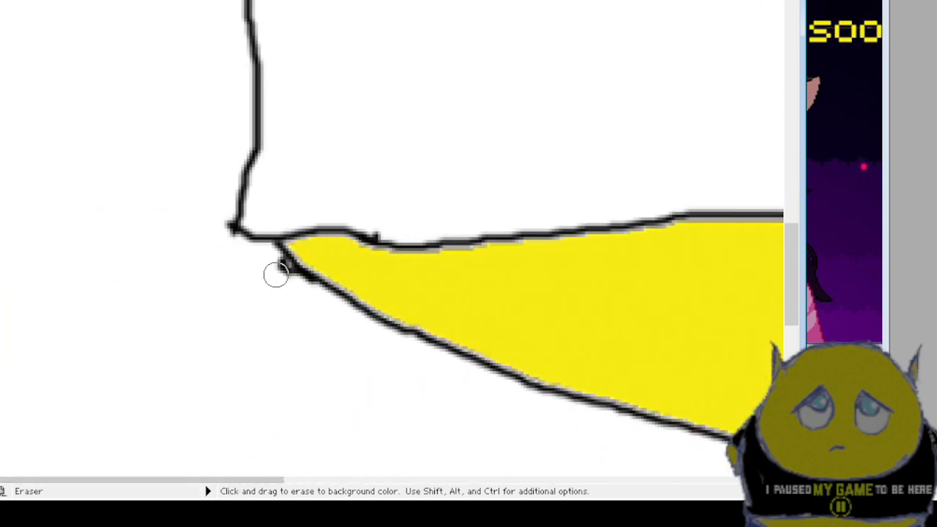
drag(276, 270, 297, 288)
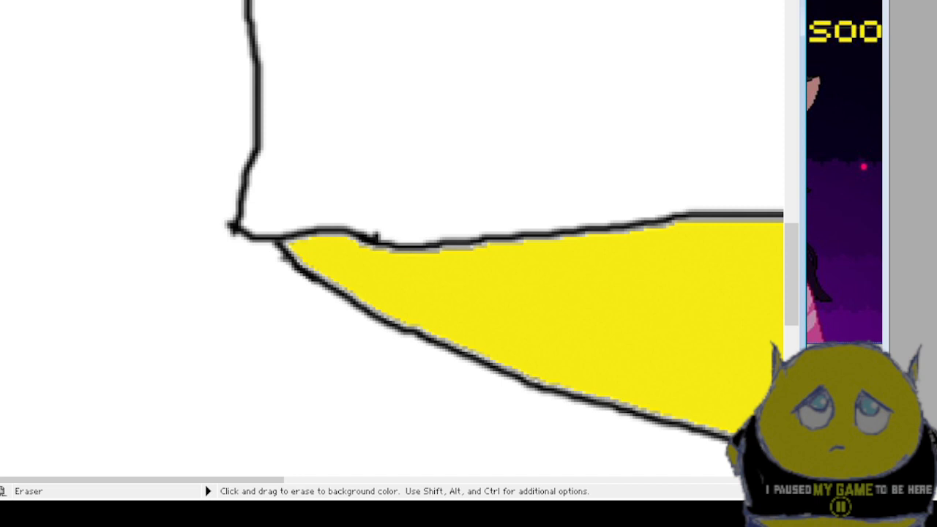
key(ctrl+z)
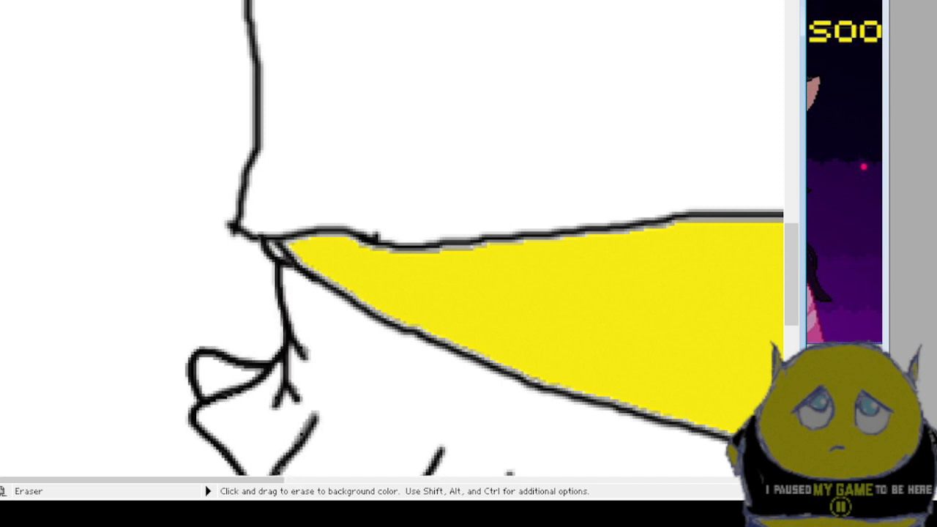
Erase the short sleeve lines crossing both of the character's arms.
key(ctrl+0)
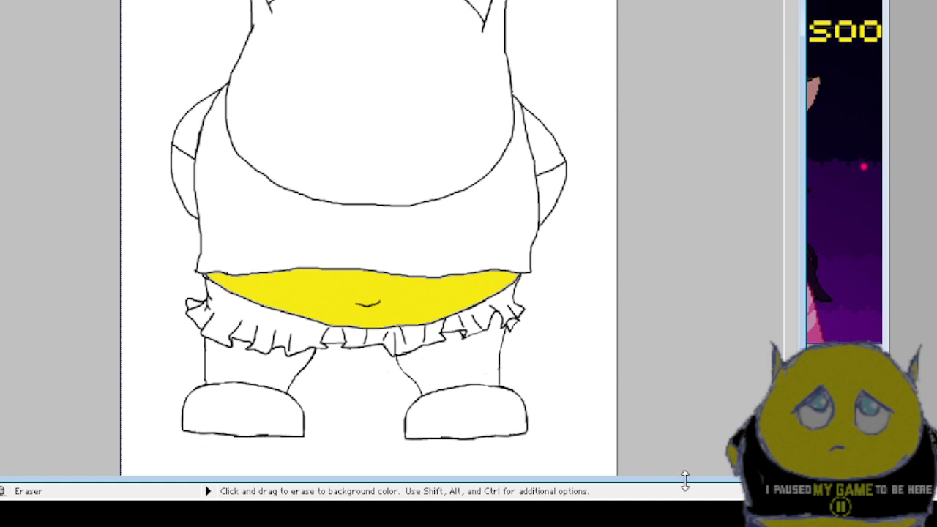
scroll(650, 452, up, 1)
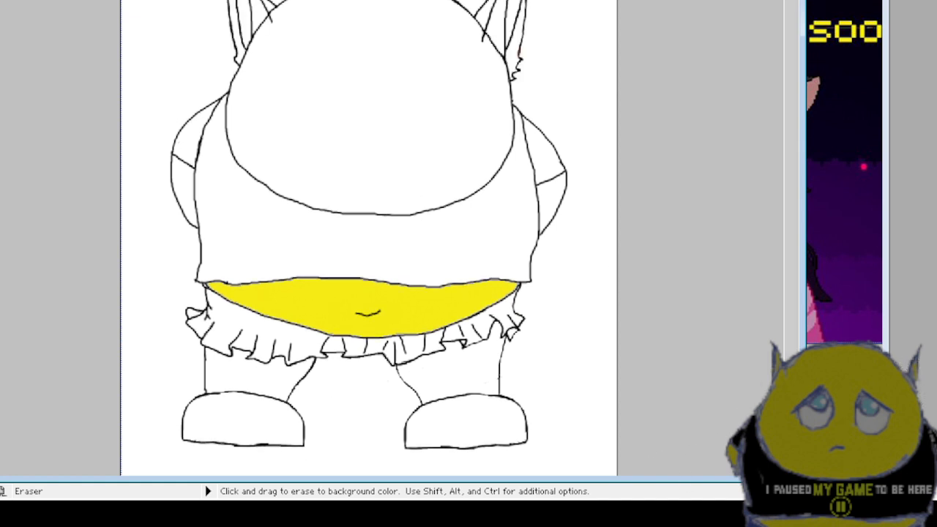
key(ctrl)
scroll(555, 152, up, 3)
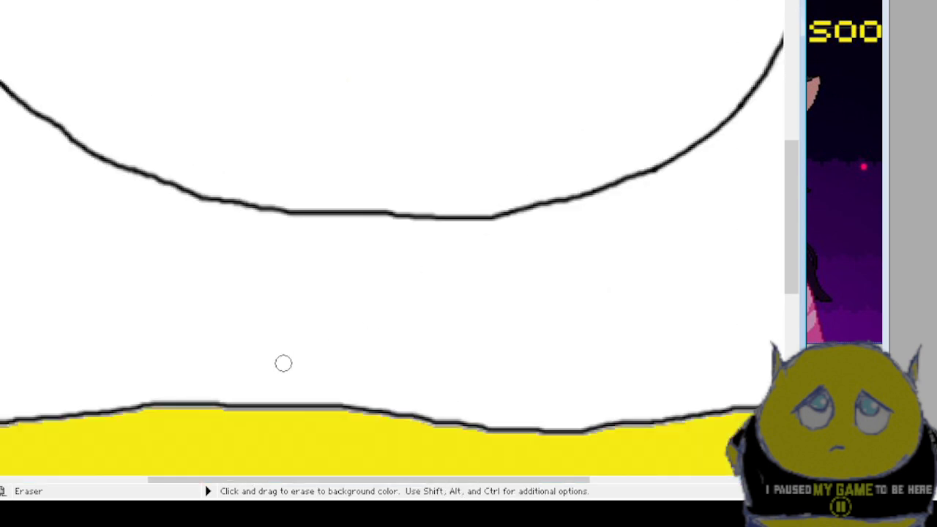
scroll(321, 484, right, 5)
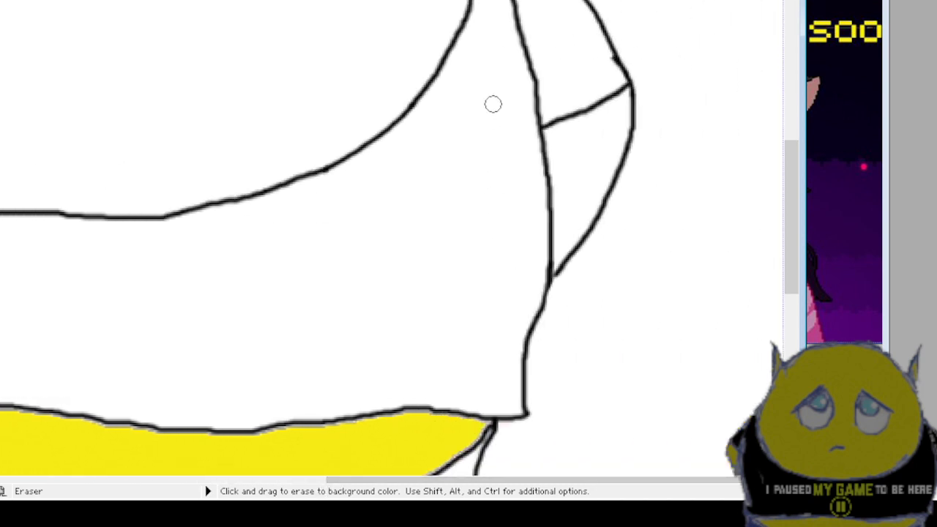
drag(556, 101, 551, 122)
mouse_move(556, 115)
mouse_down()
mouse_move(621, 86)
mouse_move(614, 67)
mouse_up()
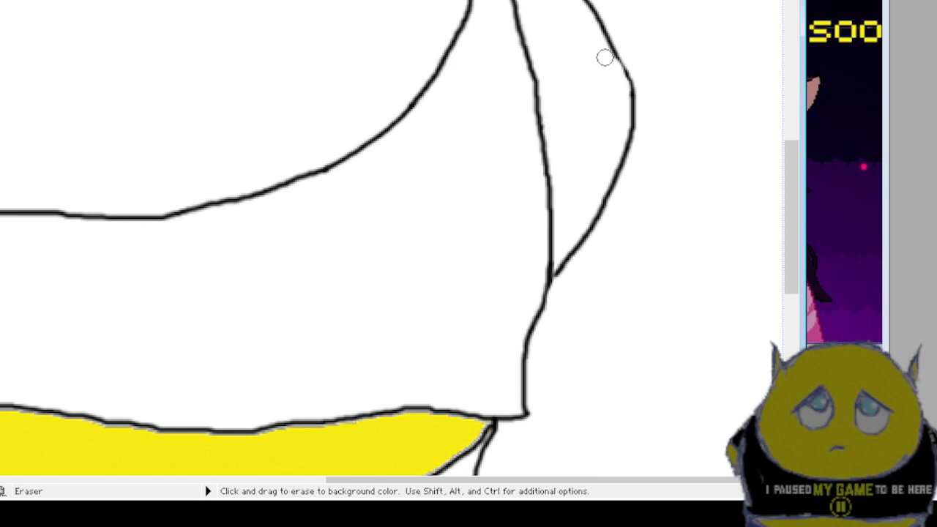
scroll(92, 117, up, 3)
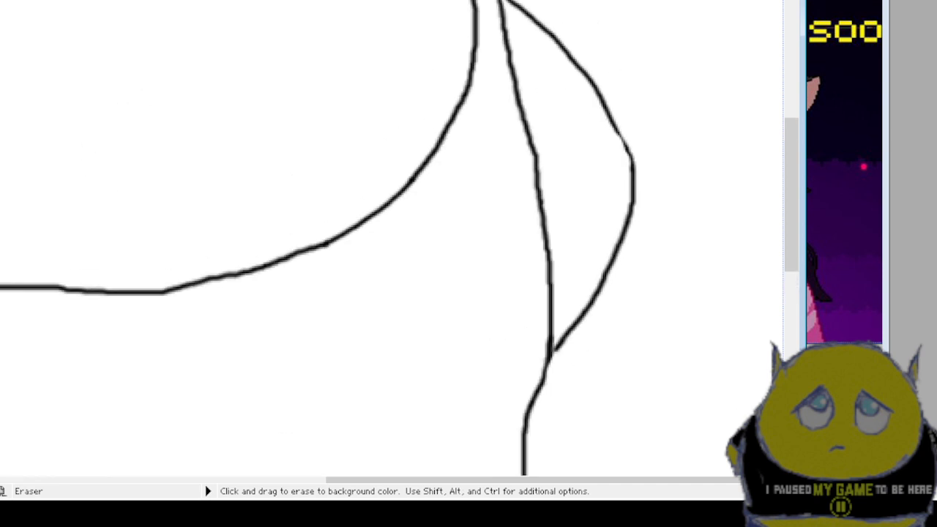
drag(650, 483, 249, 489)
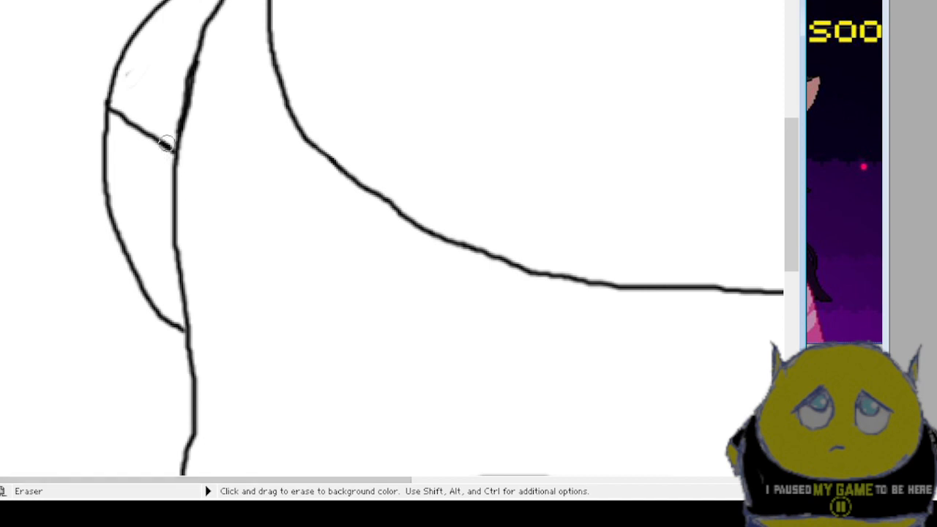
mouse_move(161, 132)
mouse_down()
mouse_move(164, 149)
mouse_move(123, 115)
mouse_move(136, 65)
mouse_up()
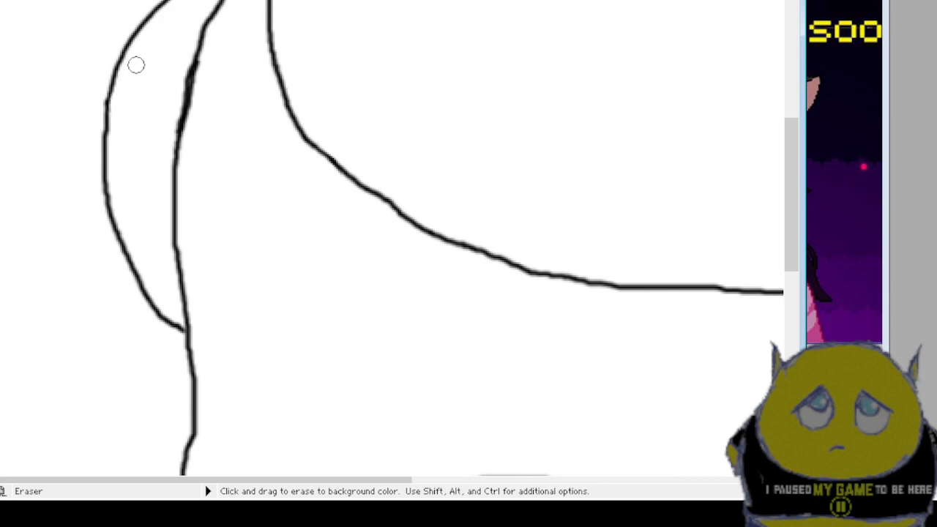
Erase the old pointed-ear lines inside the left cat ear, including the stub reaching into the head.
scroll(311, 280, up, 10)
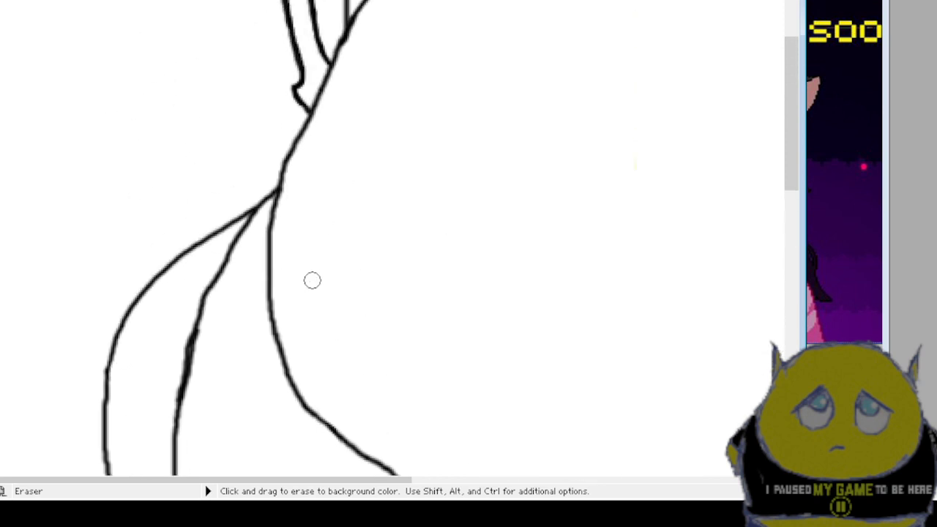
scroll(312, 280, up, 5)
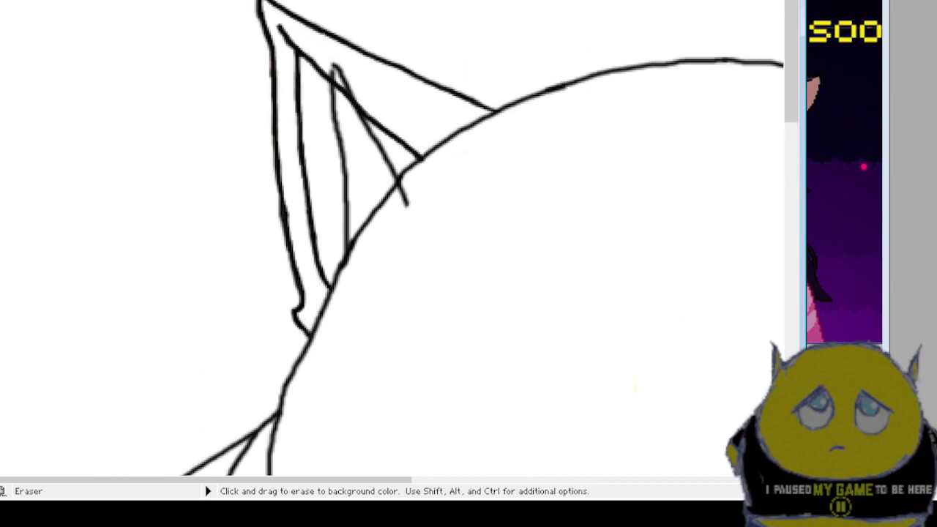
drag(334, 65, 344, 227)
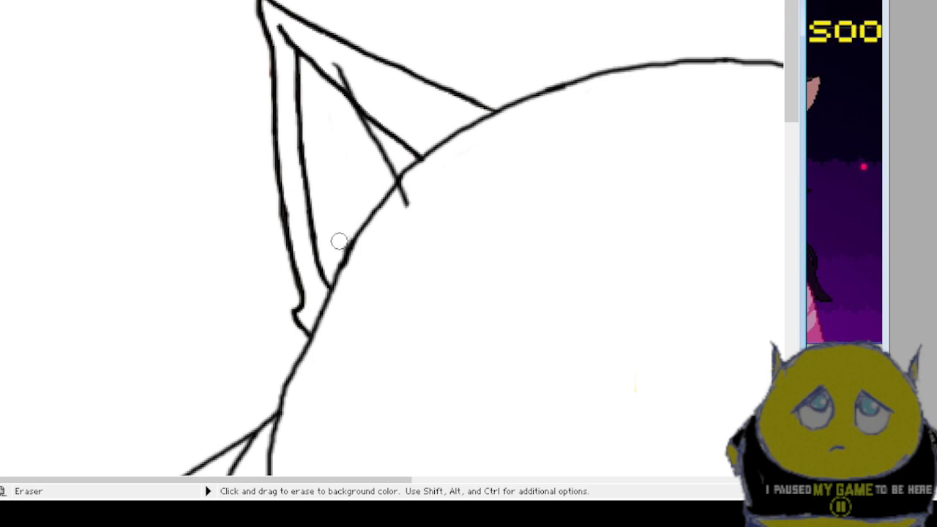
mouse_move(335, 63)
mouse_down()
mouse_move(363, 130)
mouse_move(388, 168)
mouse_up()
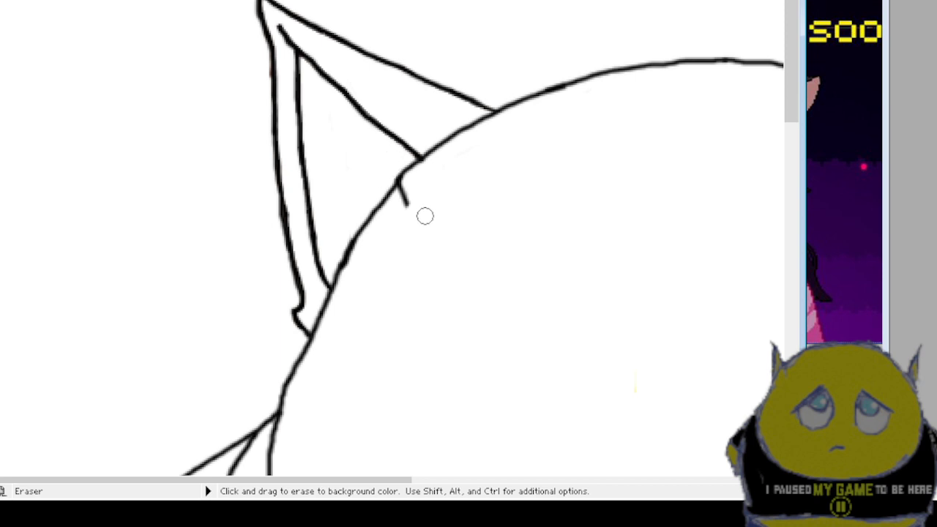
drag(424, 215, 408, 190)
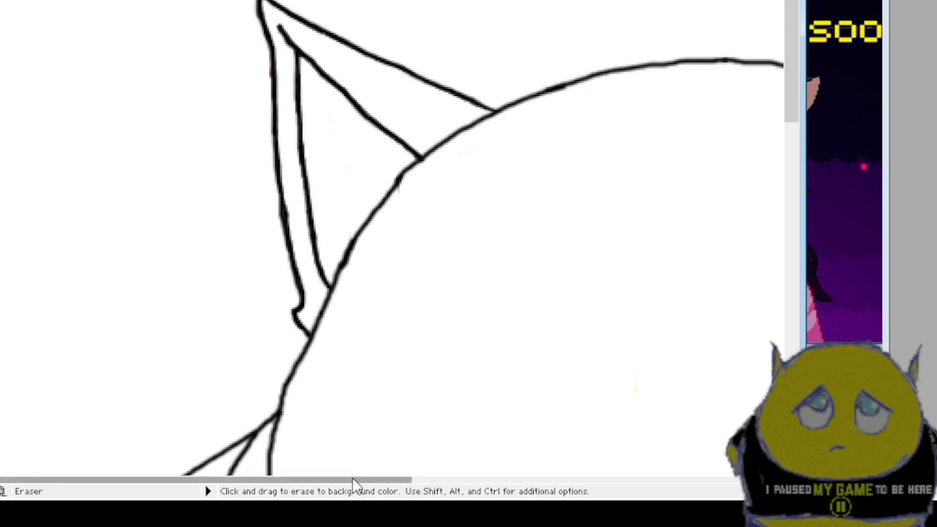
Erase the old pointed-ear lines inside the right cat ear and the stub crossing the head outline.
drag(358, 489, 647, 490)
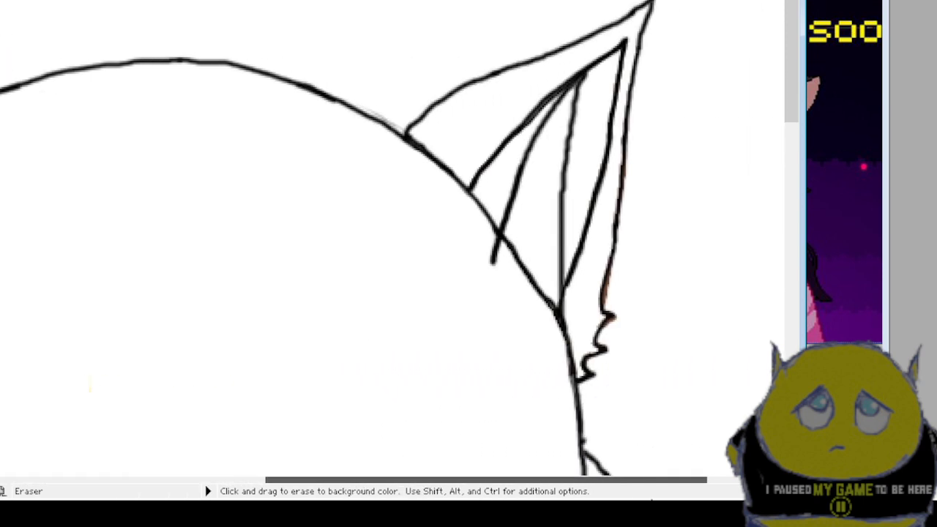
drag(492, 264, 491, 243)
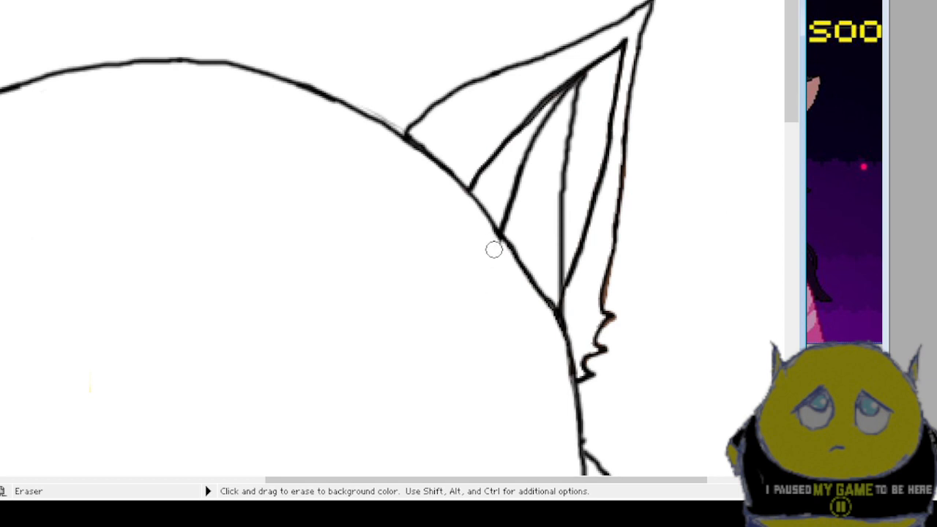
mouse_move(585, 92)
mouse_down()
mouse_move(522, 161)
mouse_move(507, 235)
mouse_move(538, 204)
mouse_move(566, 150)
mouse_move(577, 90)
mouse_up()
mouse_move(568, 130)
mouse_down()
mouse_move(559, 217)
mouse_move(570, 306)
mouse_move(577, 265)
mouse_up()
key(ctrl)
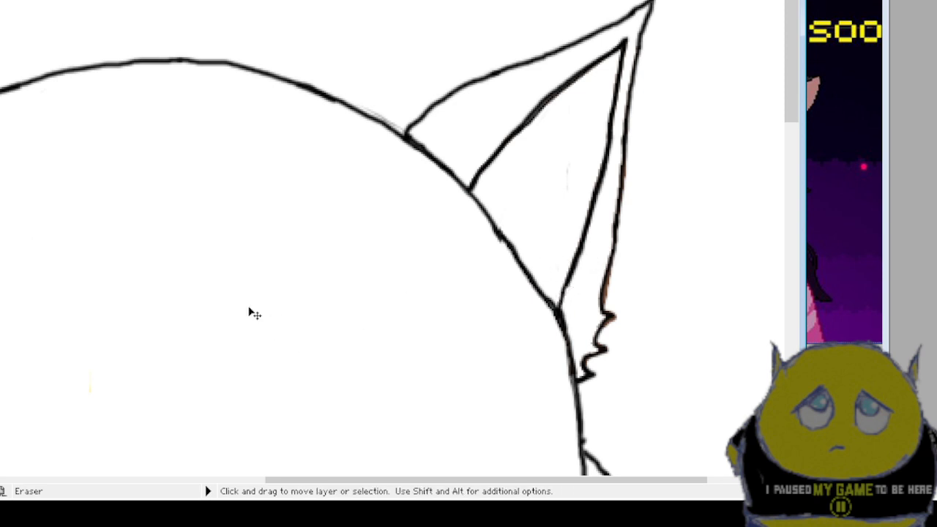
scroll(253, 311, down, 5)
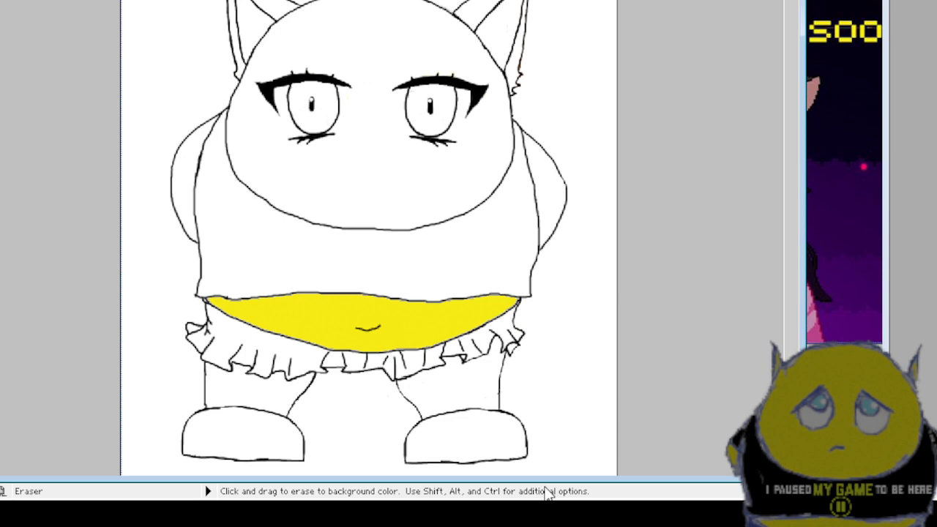
Brush a sock-band line across the left leg, from its inner edge to its outer edge just above the shoe.
key(ctrl+plus)
key(ctrl+plus)
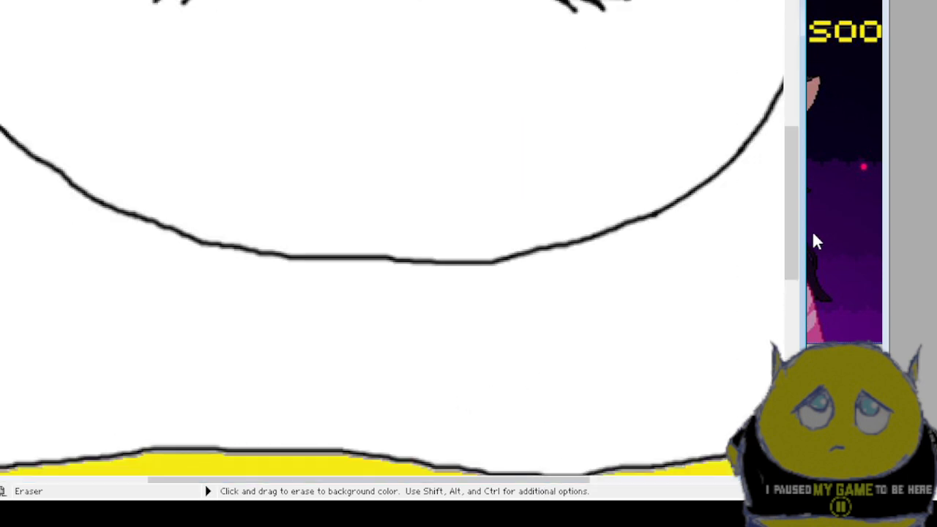
drag(793, 221, 798, 393)
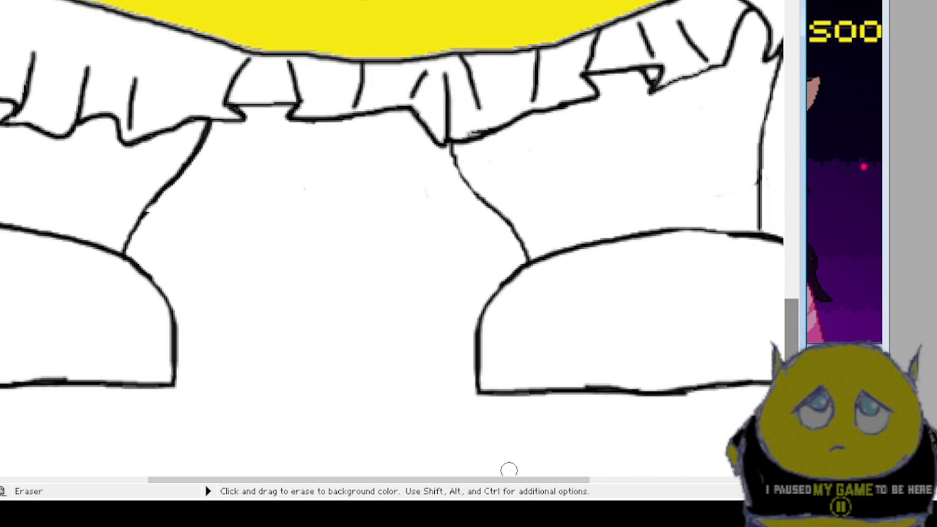
drag(524, 483, 309, 490)
scroll(144, 292, up, 2)
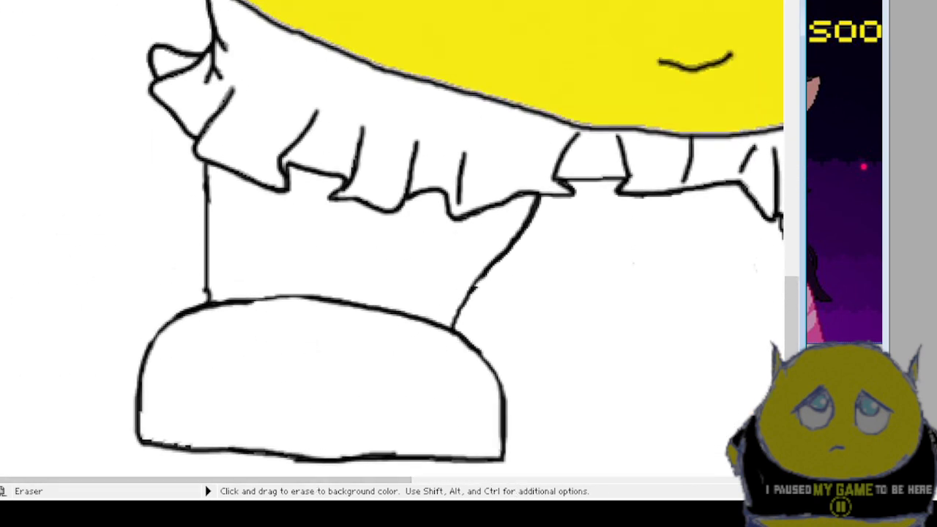
key(b)
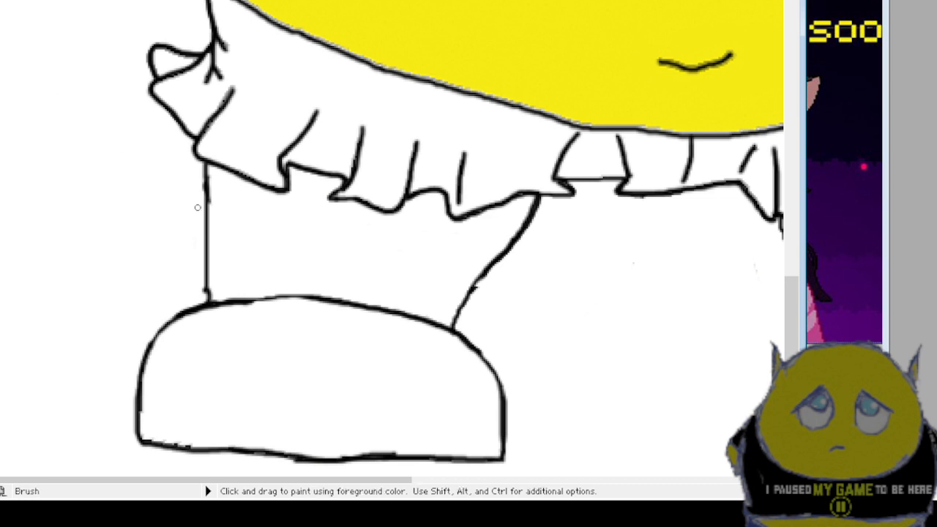
key(m)
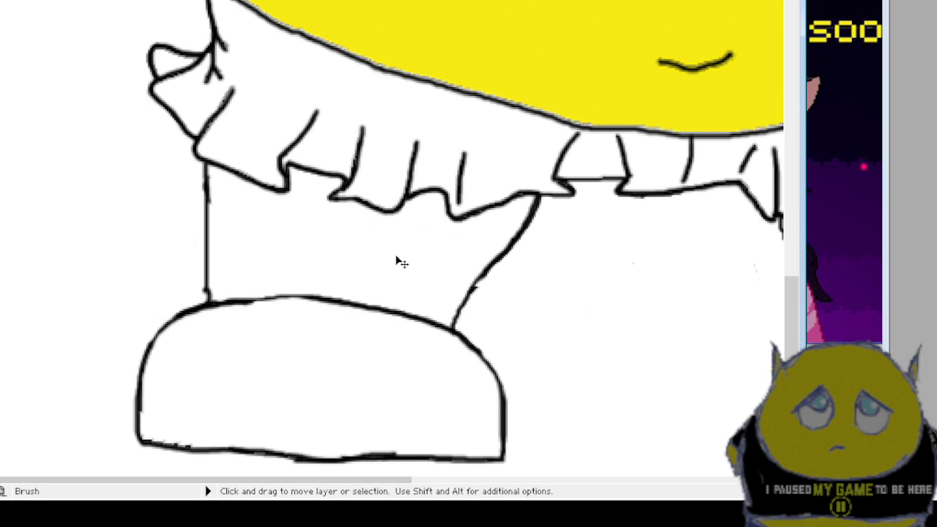
scroll(398, 260, up, 2)
key(b)
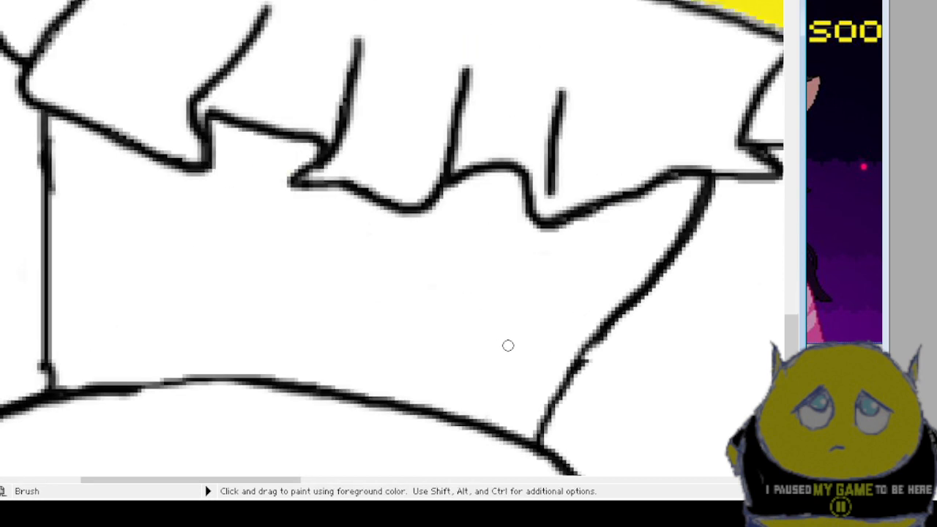
mouse_move(590, 340)
mouse_down()
mouse_move(445, 333)
mouse_move(49, 282)
mouse_up()
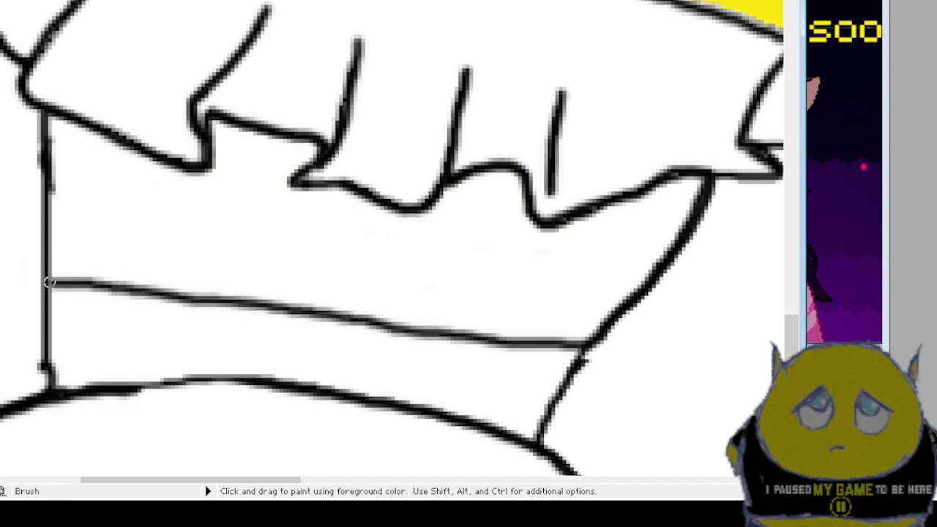
click(49, 281)
Brush a matching sock-band line across the right leg, just above the shoe.
mouse_move(182, 478)
mouse_down()
mouse_move(559, 480)
mouse_move(506, 479)
mouse_up()
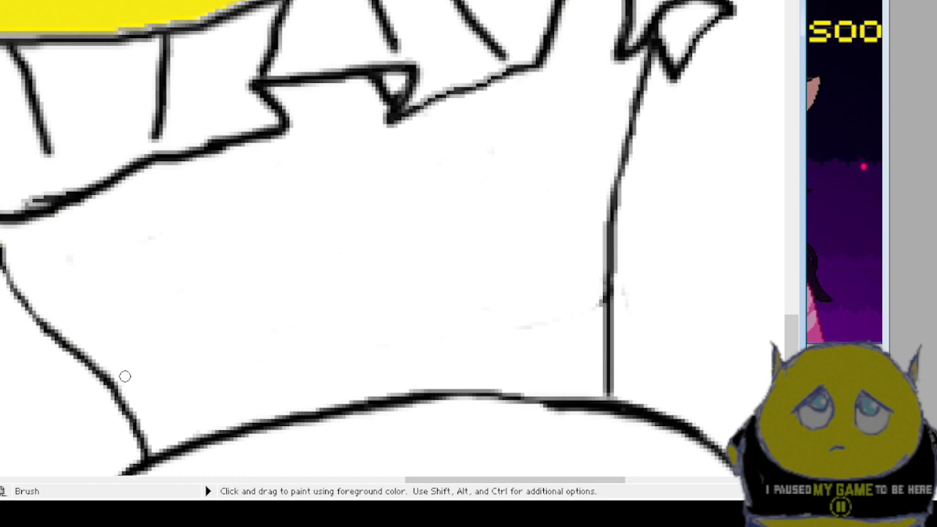
mouse_move(107, 377)
mouse_down()
mouse_move(336, 347)
mouse_move(606, 284)
mouse_up()
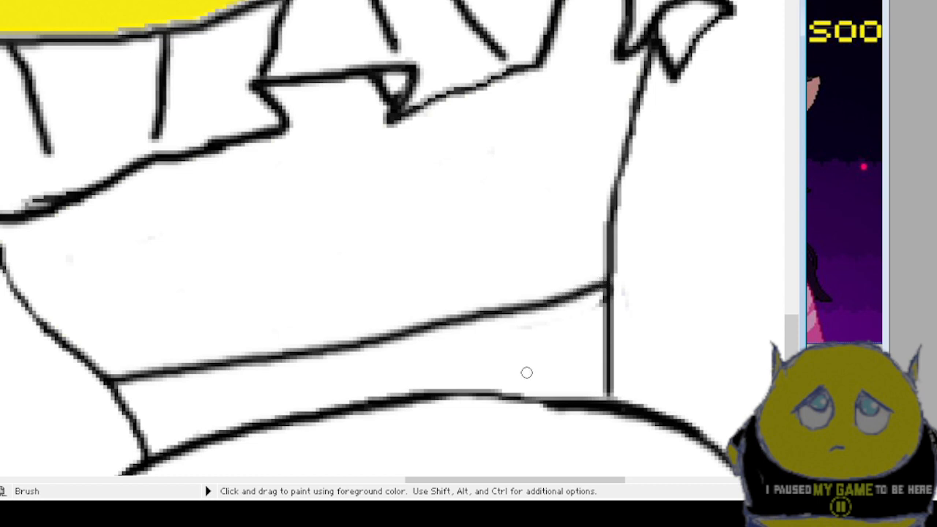
key(v)
key(ctrl+plus)
key(ctrl+minus)
key(ctrl+minus)
key(ctrl+minus)
key(ctrl+minus)
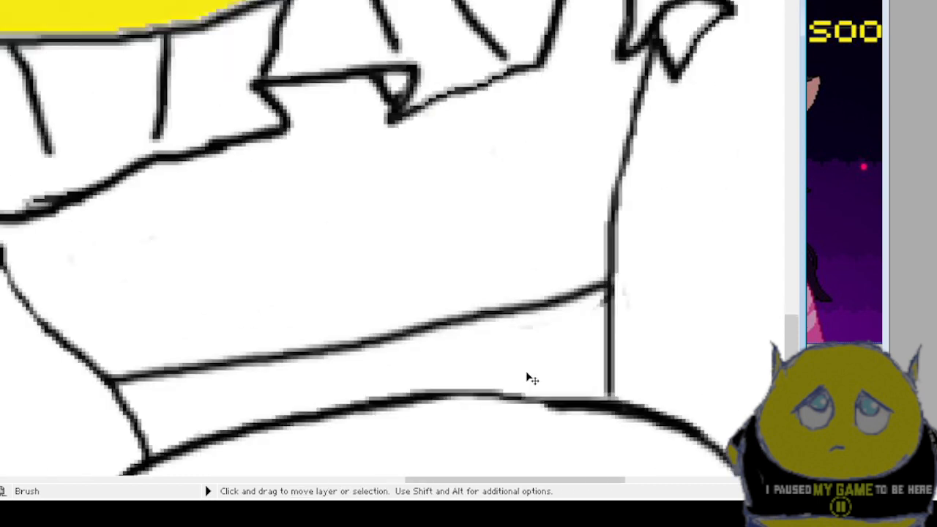
Bring the reference portrait into view and narrow the drawing window to expose the portrait's face and hair.
key(b)
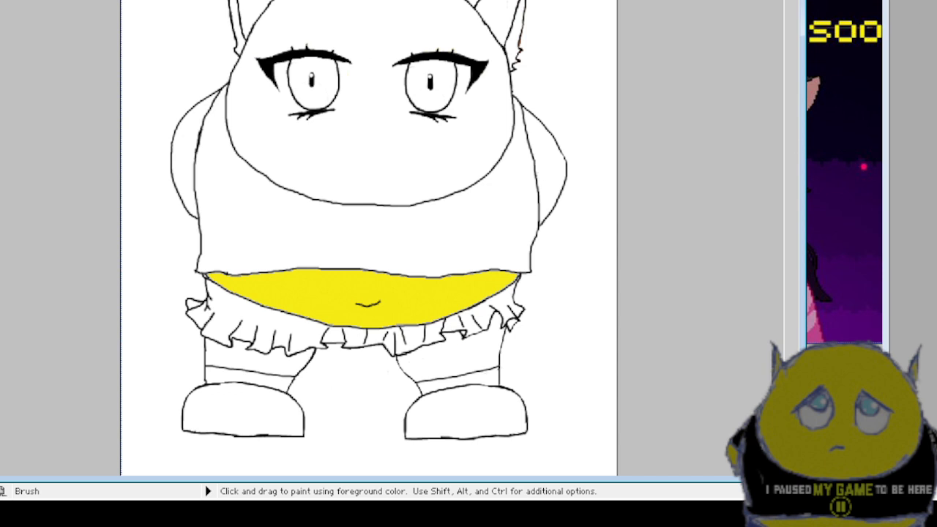
click(849, 146)
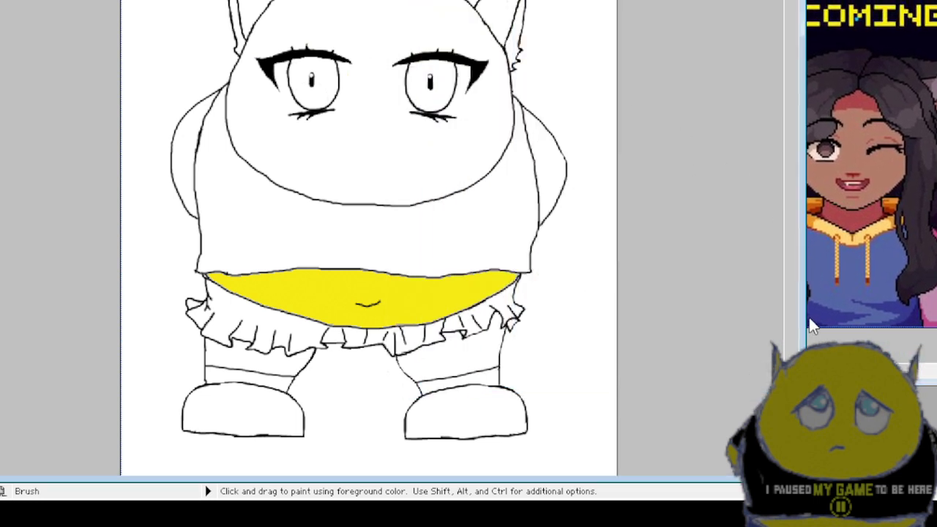
drag(803, 315, 675, 323)
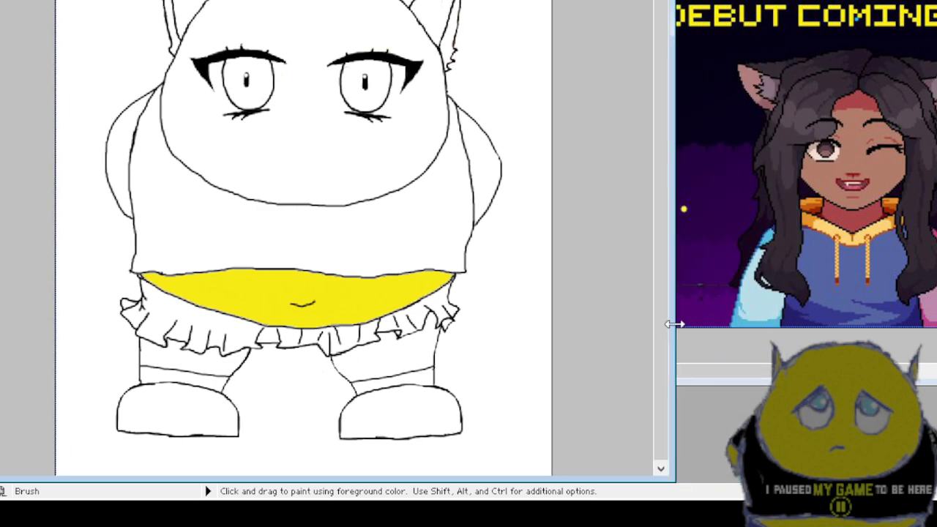
Brush the right fringe's lower edge from mid-forehead to the right eye's lashes, and its upper edge along the head outline to the ear base.
key(ctrl+plus)
key(ctrl+plus)
key(ctrl+plus)
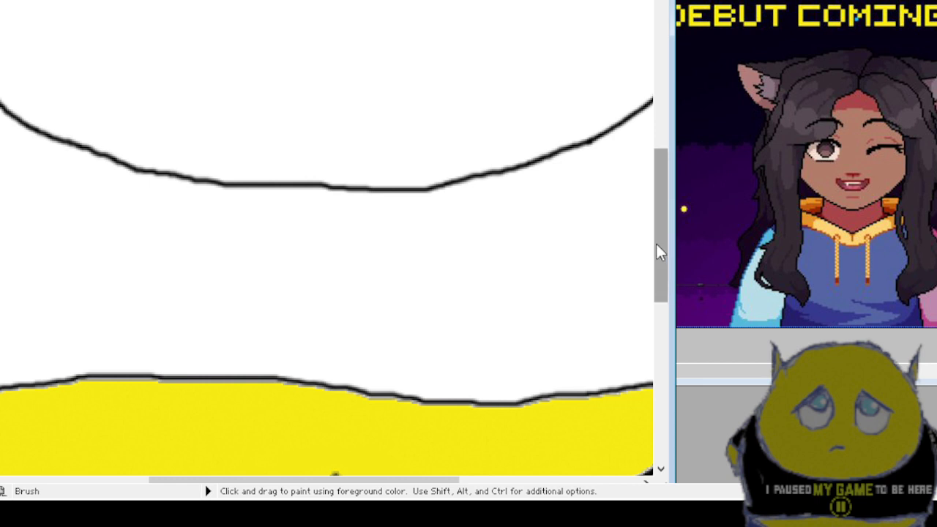
drag(658, 251, 685, 94)
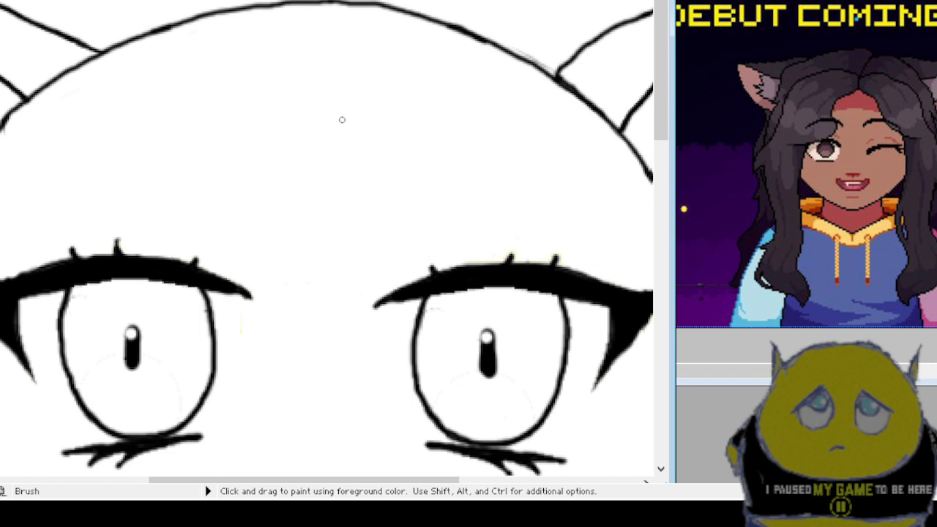
mouse_move(342, 126)
mouse_down()
mouse_move(354, 149)
mouse_move(437, 219)
mouse_move(525, 264)
mouse_up()
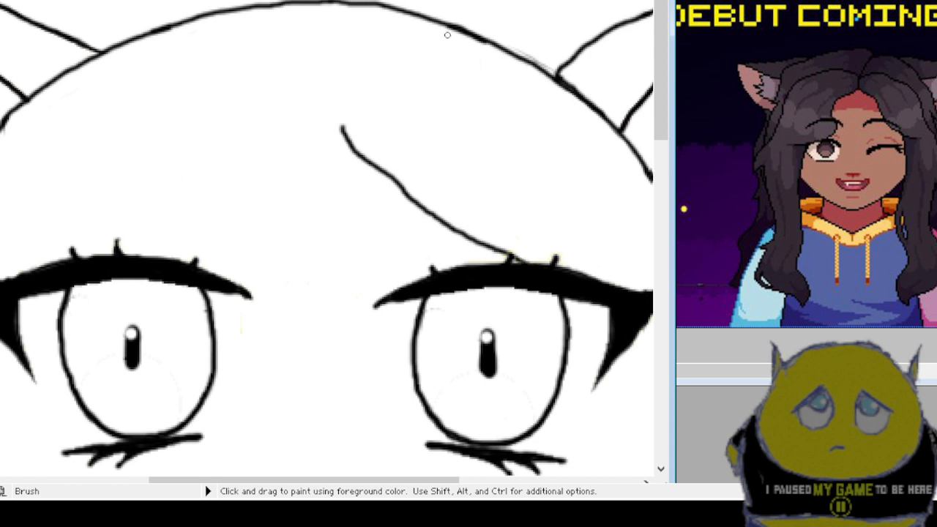
mouse_move(421, 35)
mouse_down()
mouse_move(536, 94)
mouse_move(602, 156)
mouse_up()
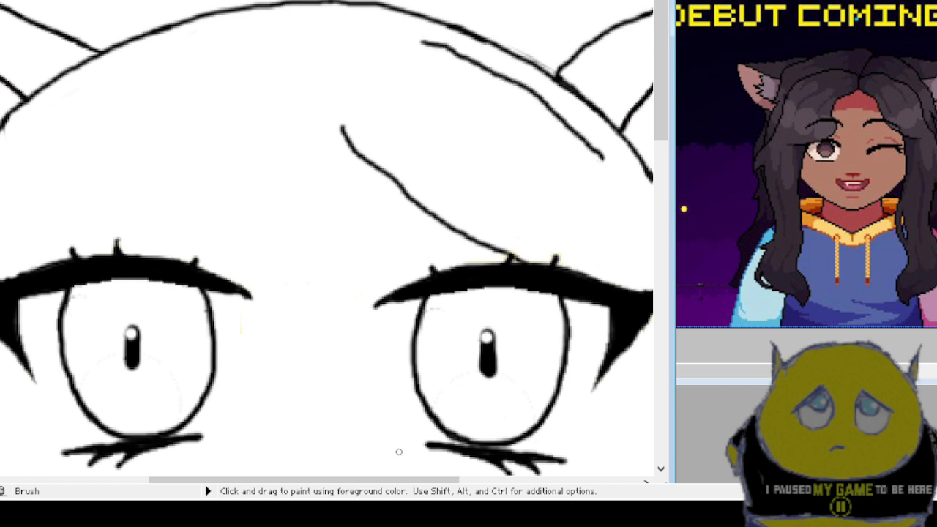
drag(374, 483, 512, 483)
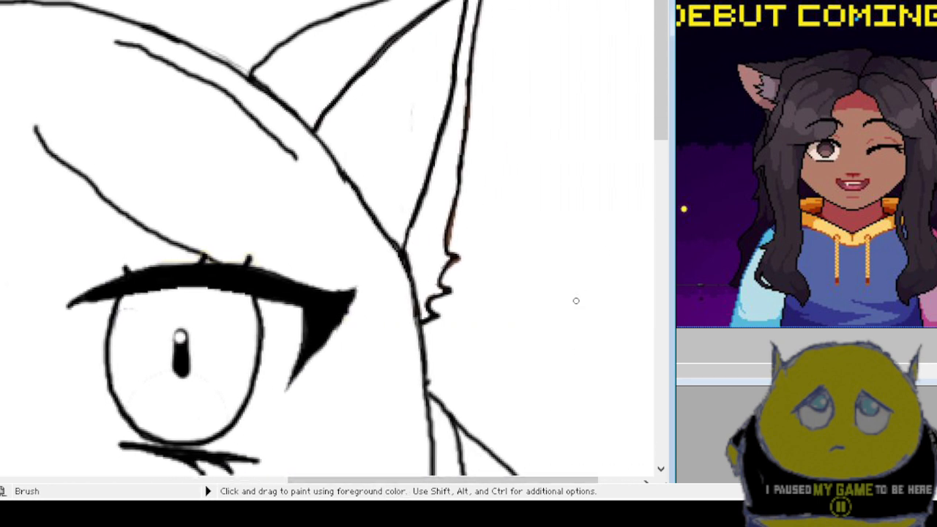
mouse_move(297, 156)
mouse_down()
mouse_move(320, 190)
mouse_move(401, 253)
mouse_up()
Draw a wavy hair lock from the right eye's outer corner past the chin line to a point and back up to the cheek outline.
scroll(381, 429, down, 3)
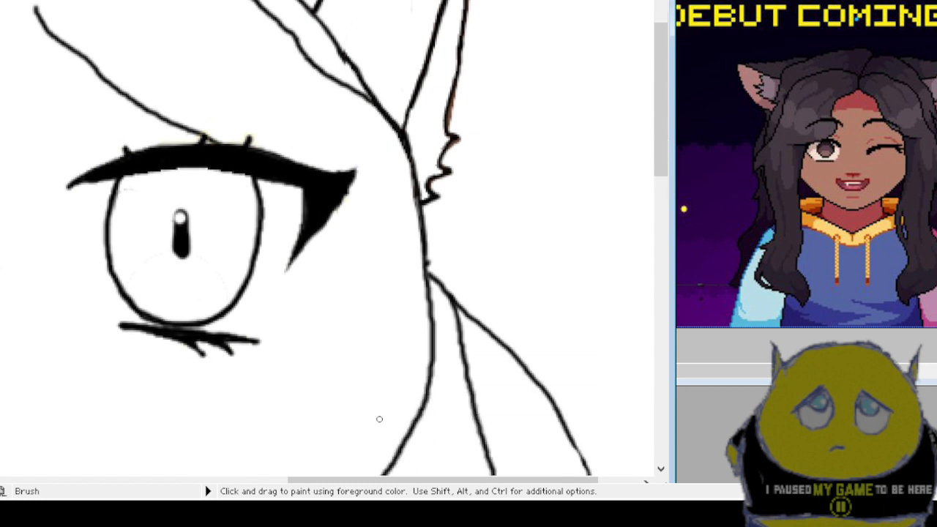
scroll(315, 410, down, 3)
scroll(328, 391, down, 1)
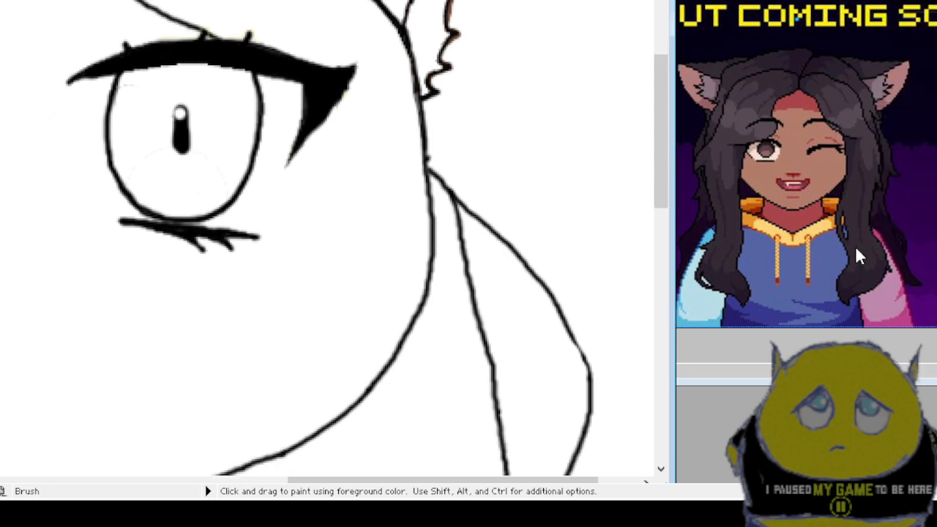
scroll(357, 276, down, 2)
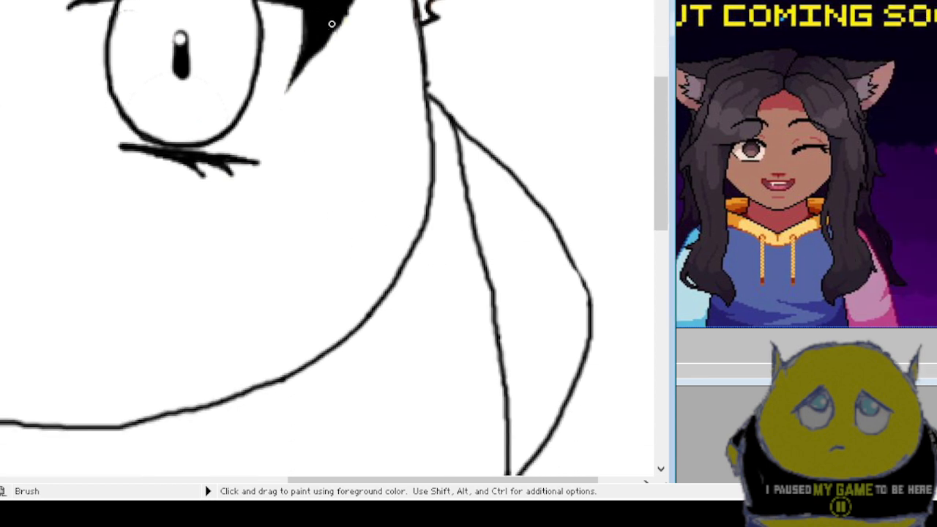
mouse_move(331, 25)
mouse_down()
mouse_move(345, 189)
mouse_move(322, 303)
mouse_move(351, 380)
mouse_move(350, 413)
mouse_move(327, 454)
mouse_move(335, 469)
mouse_up()
scroll(333, 469, down, 3)
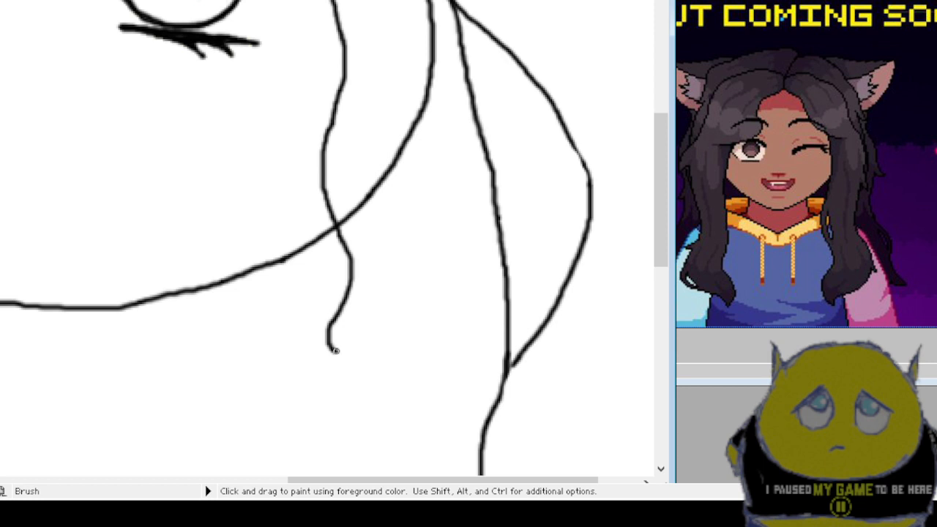
mouse_move(333, 350)
mouse_down()
mouse_move(393, 313)
mouse_move(415, 278)
mouse_move(431, 212)
mouse_move(413, 139)
mouse_move(418, 118)
mouse_up()
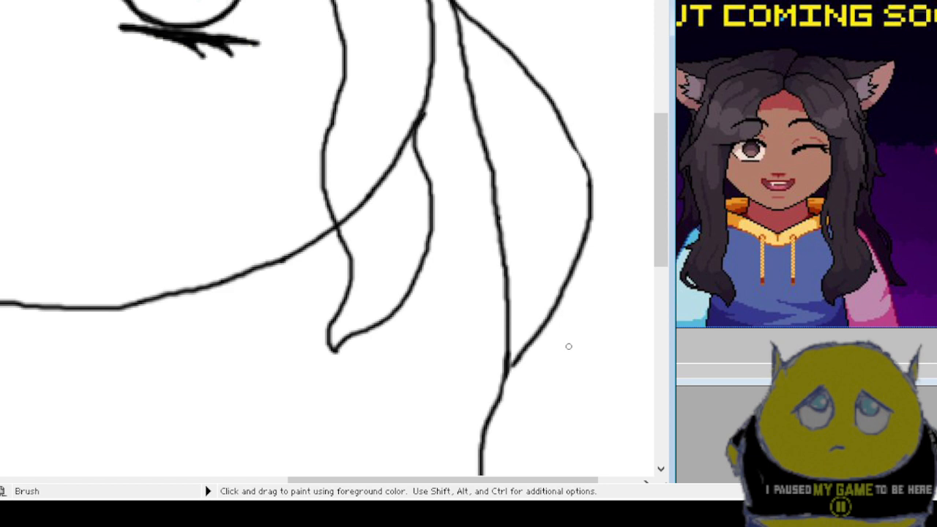
Join the right fringe's upper and lower lines with a rounded curve at the center parting.
scroll(512, 220, up, 3)
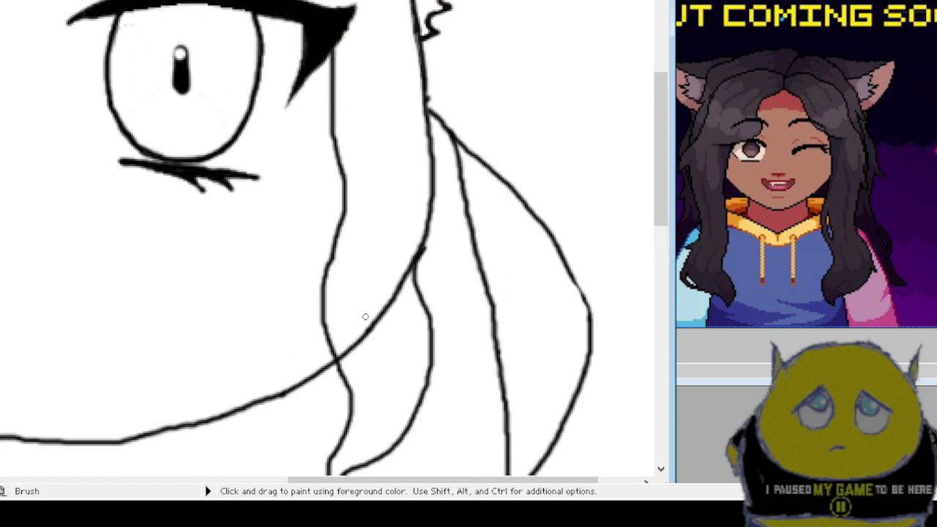
scroll(165, 294, up, 1)
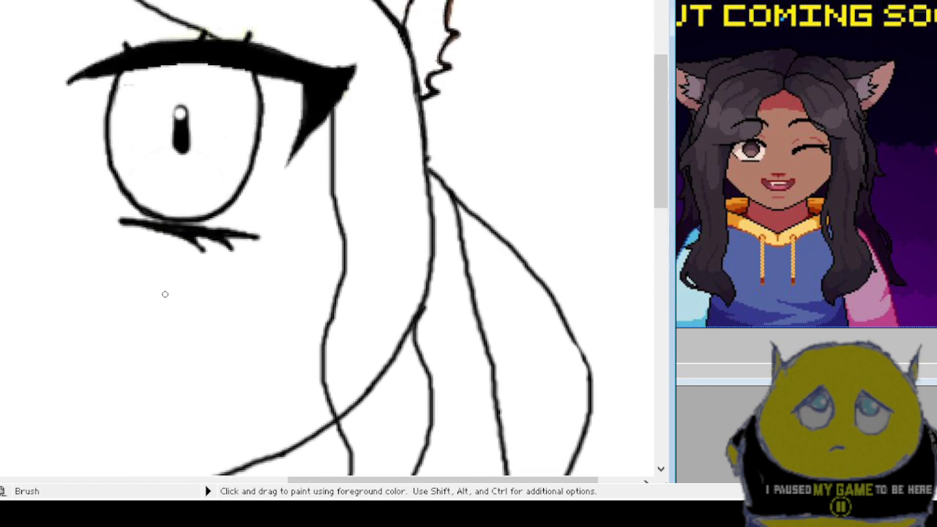
scroll(165, 294, up, 1)
scroll(165, 296, down, 1)
scroll(165, 296, down, 2)
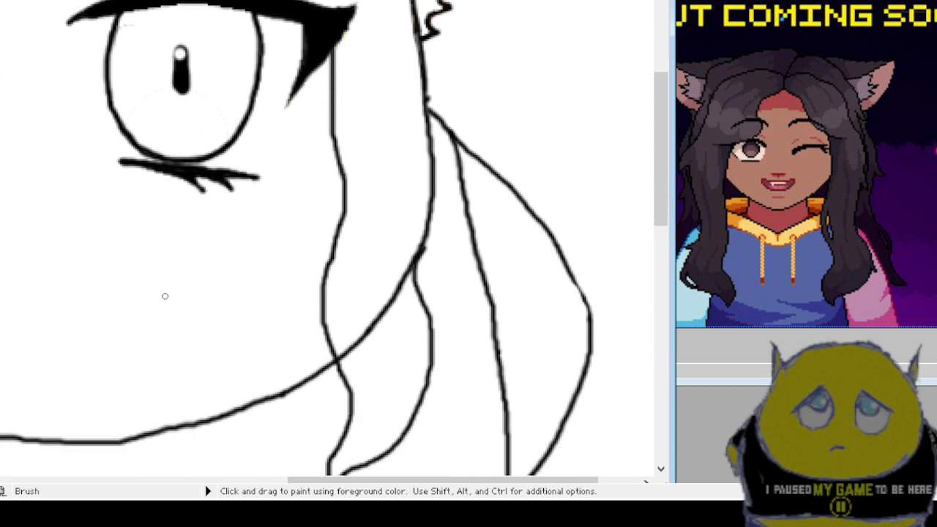
scroll(164, 295, up, 7)
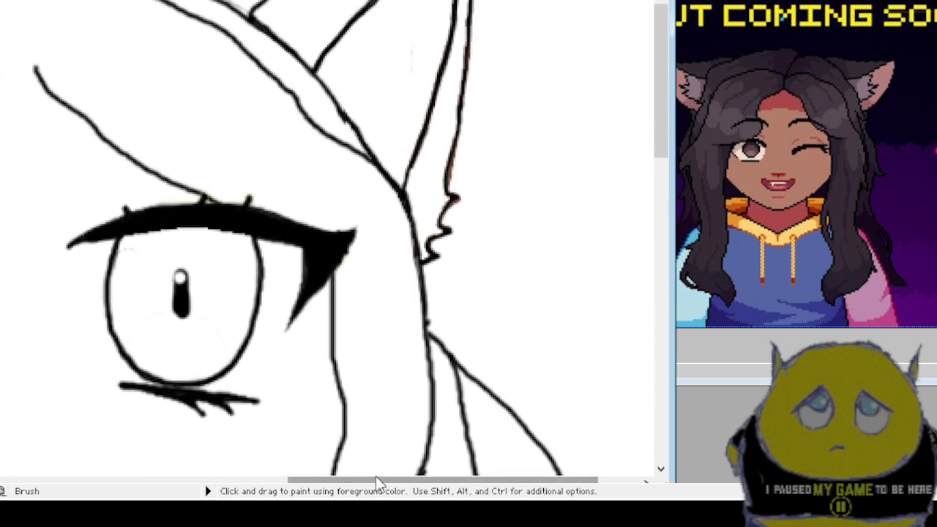
drag(376, 481, 235, 479)
scroll(254, 414, up, 4)
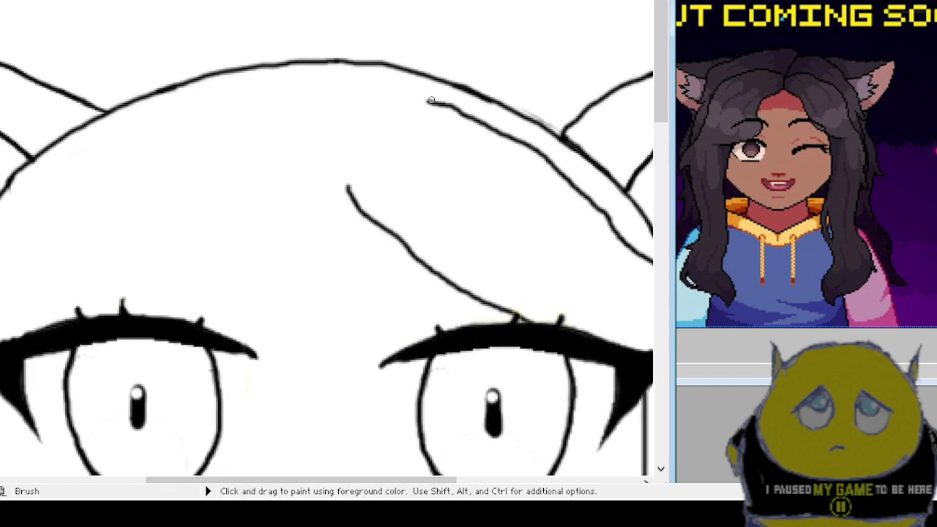
drag(430, 100, 422, 98)
mouse_move(412, 99)
mouse_down()
mouse_move(361, 101)
mouse_move(340, 131)
mouse_up()
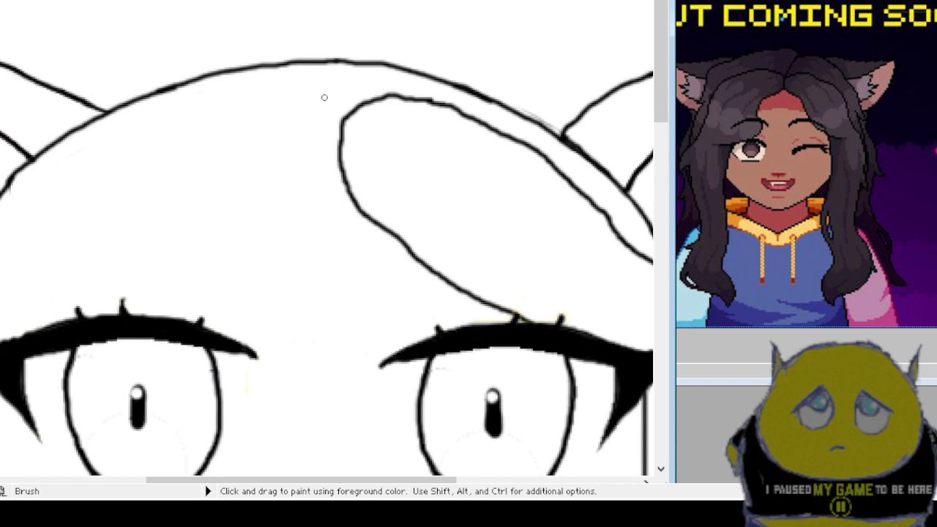
Draw the left fringe from the center parting, with its lower edge reaching the left eye's lashes and its upper edge following the head to the ear.
mouse_move(300, 91)
mouse_down()
mouse_move(342, 141)
mouse_move(338, 187)
mouse_up()
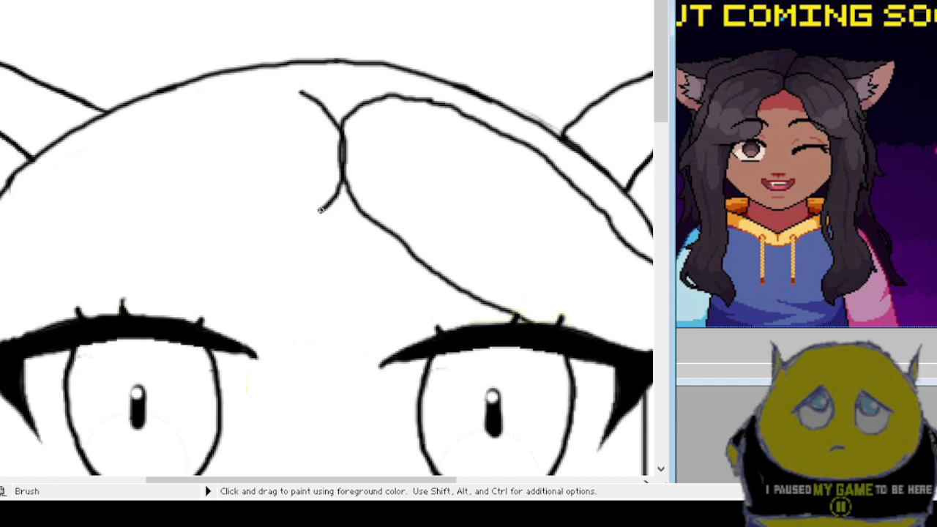
mouse_move(309, 218)
mouse_down()
mouse_move(226, 251)
mouse_move(145, 301)
mouse_up()
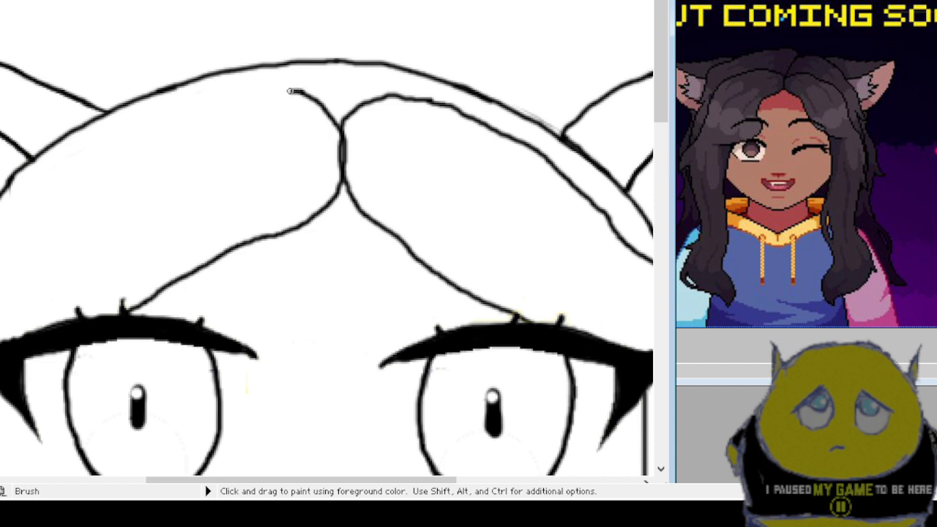
mouse_move(271, 91)
mouse_down()
mouse_move(155, 119)
mouse_move(89, 155)
mouse_move(50, 183)
mouse_move(0, 265)
mouse_up()
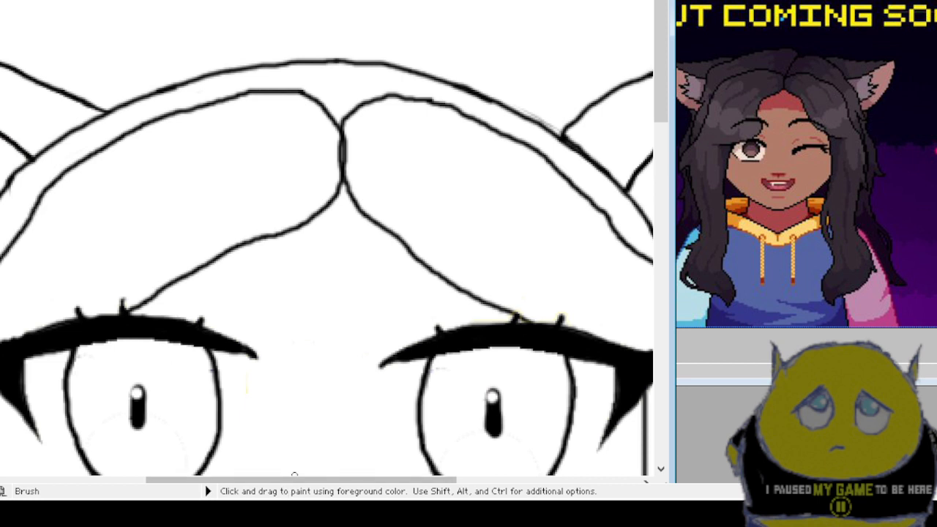
drag(293, 480, 191, 480)
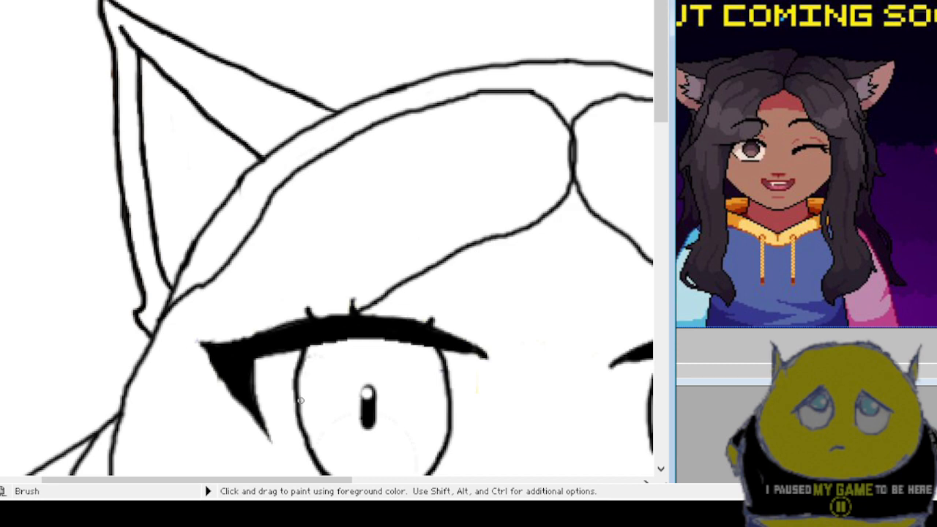
key(ctrl)
scroll(306, 408, down, 5)
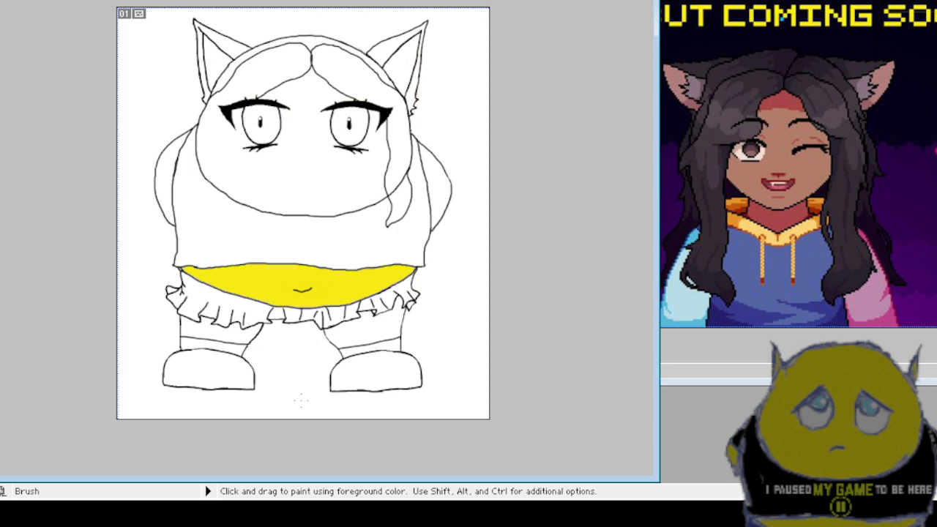
key(ctrl)
scroll(306, 408, up, 5)
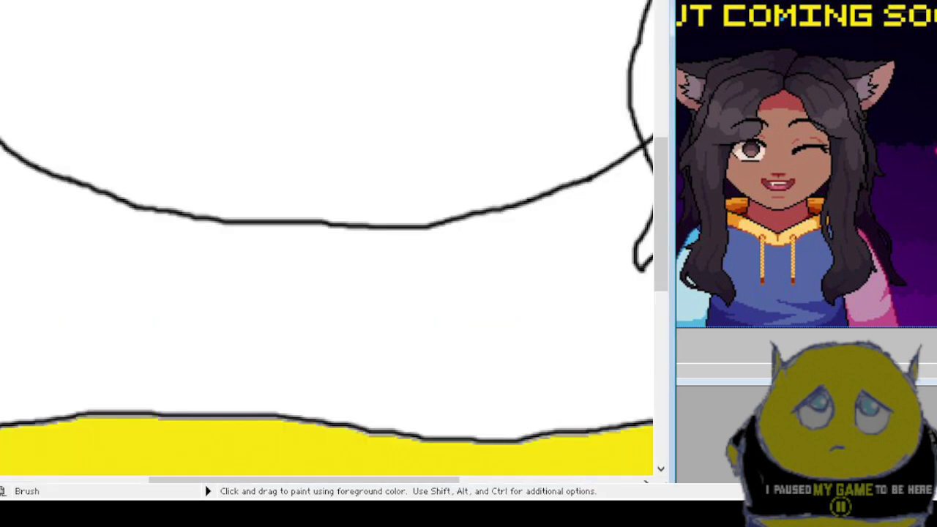
Erase the cheek outline crossing the right hair lock and brush the gap in the lock's outer edge closed.
drag(338, 481, 516, 481)
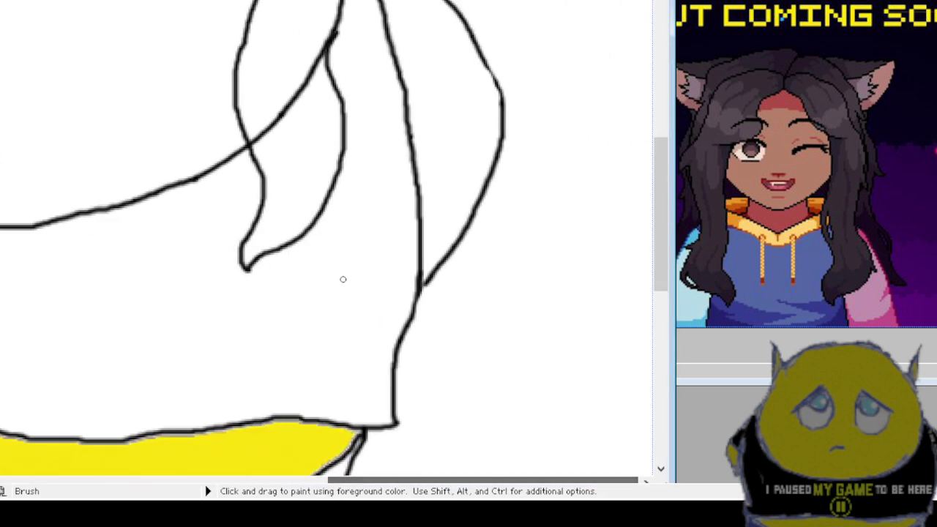
scroll(342, 279, up, 2)
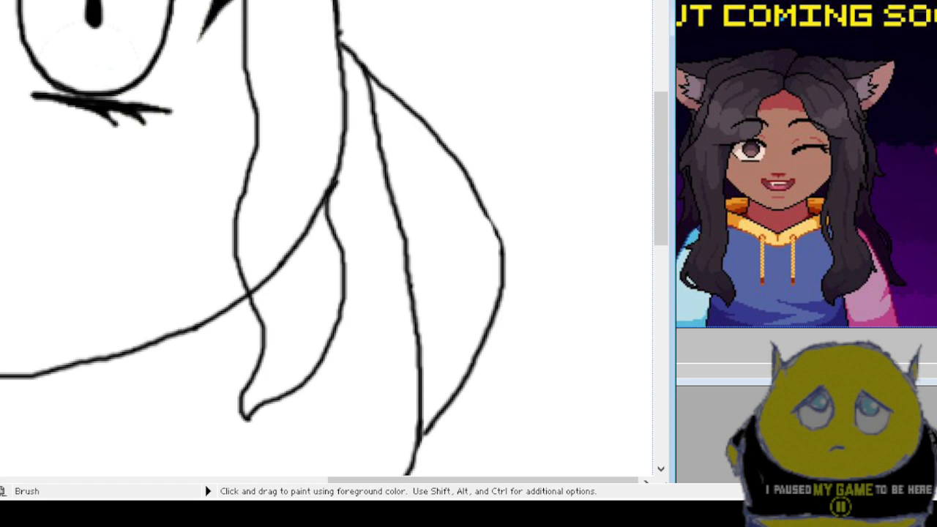
key(e)
mouse_move(298, 251)
mouse_down()
mouse_move(257, 286)
mouse_move(302, 234)
mouse_move(325, 177)
mouse_move(328, 224)
mouse_move(336, 169)
mouse_up()
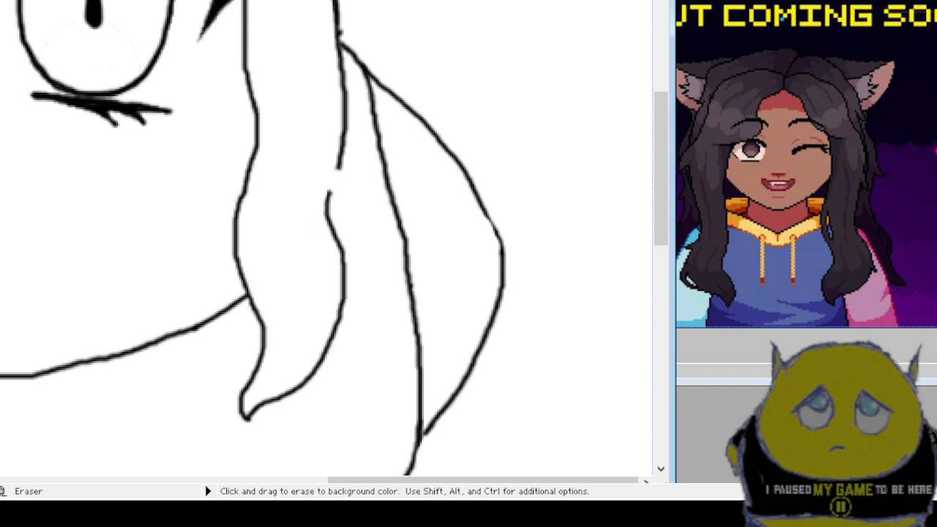
key(b)
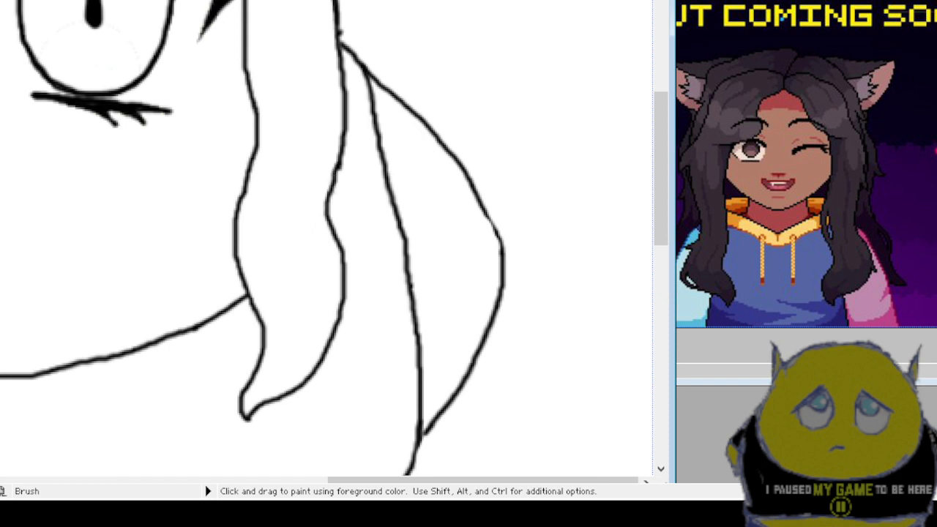
scroll(231, 369, down, 1)
scroll(231, 369, up, 3)
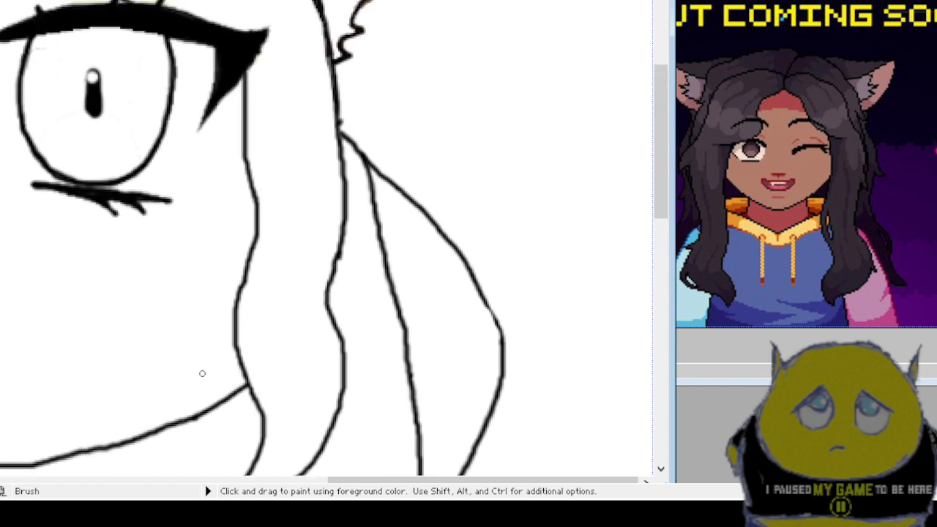
scroll(205, 370, down, 1)
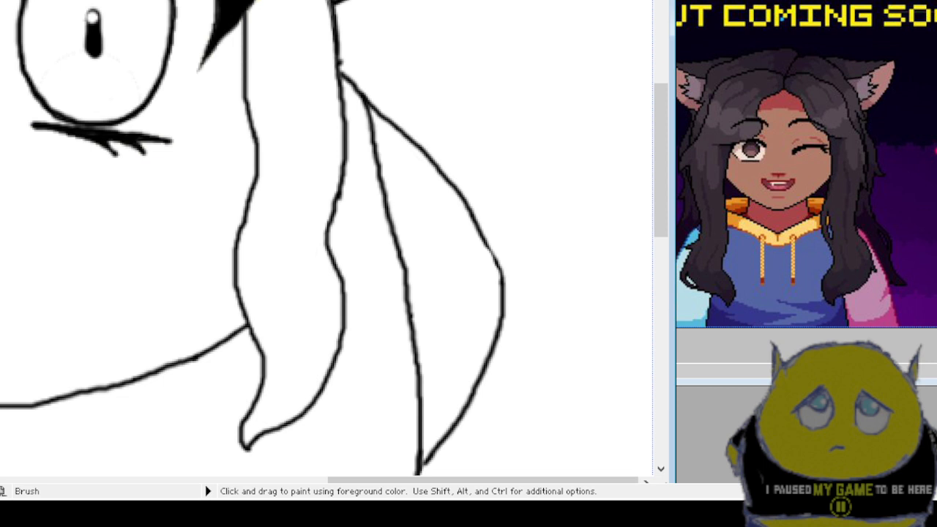
Lasso the right hair lock and put a horizontally flipped copy of it in a separate image.
key(s)
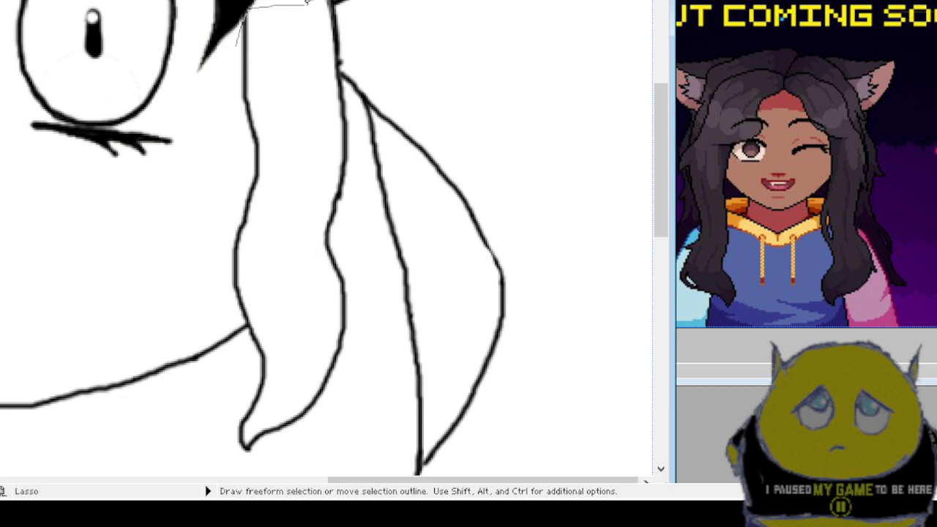
mouse_move(330, 3)
mouse_down()
mouse_move(355, 22)
mouse_move(355, 34)
mouse_move(343, 69)
mouse_move(365, 198)
mouse_move(367, 315)
mouse_move(354, 422)
mouse_move(327, 460)
mouse_move(252, 481)
mouse_move(214, 472)
mouse_move(216, 419)
mouse_move(234, 396)
mouse_move(248, 335)
mouse_move(245, 314)
mouse_move(212, 270)
mouse_move(237, 53)
mouse_up()
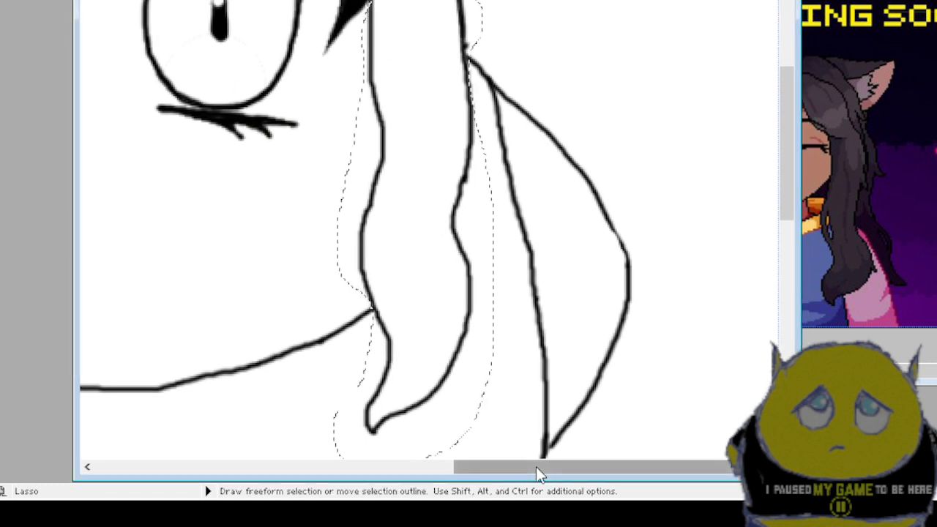
drag(537, 467, 268, 474)
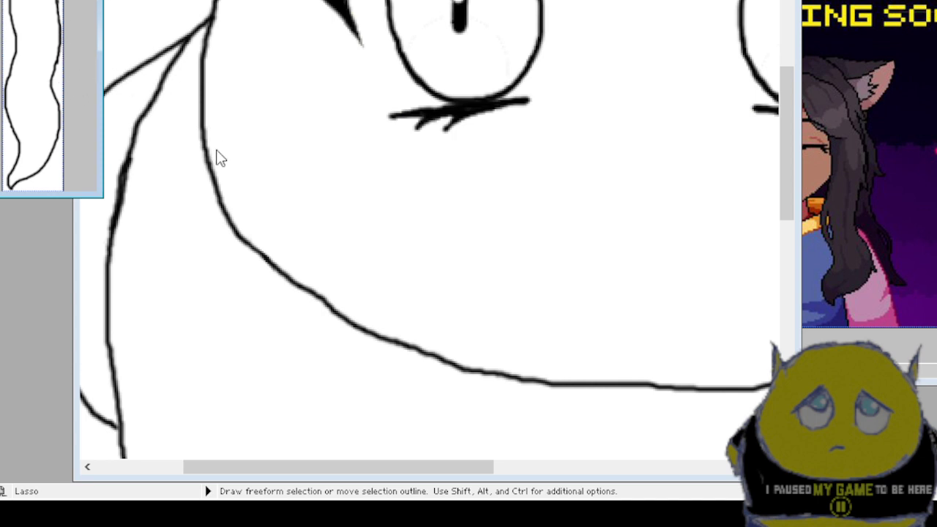
drag(94, 195, 241, 315)
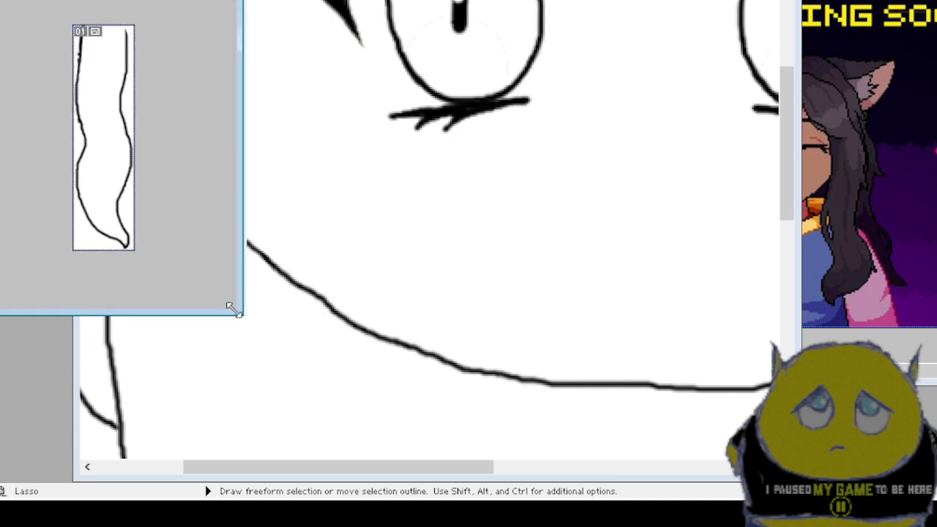
Copy the whole flipped lock into the character drawing and position it from the left eye's outer corner to below the chin line.
key(m)
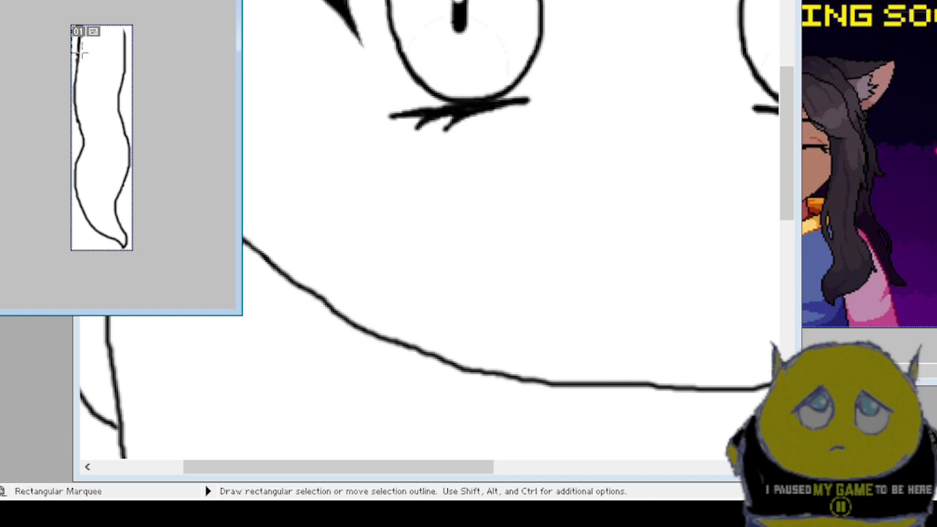
key(ctrl)
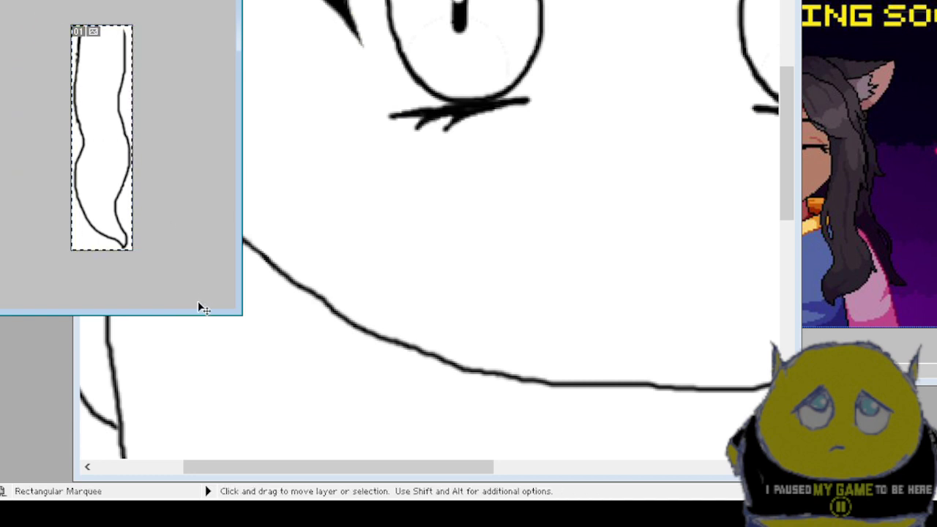
key(shift)
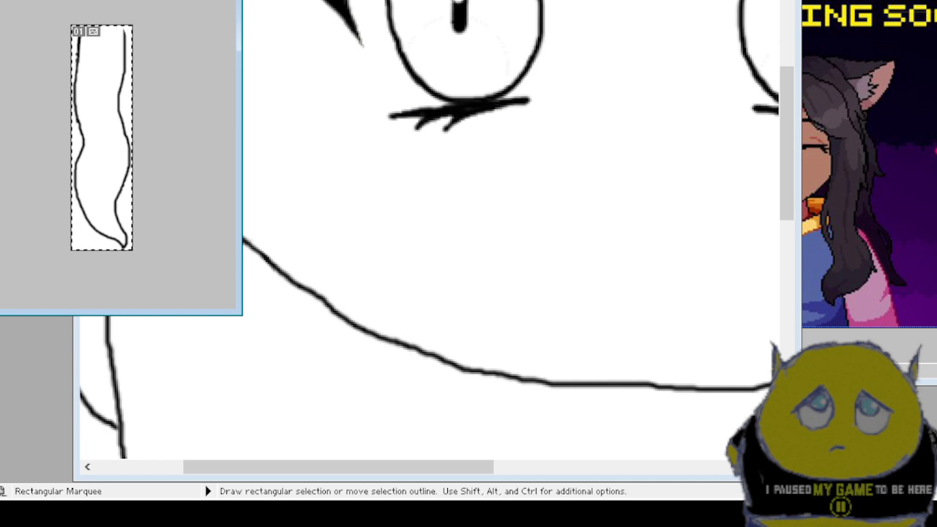
key(Tab)
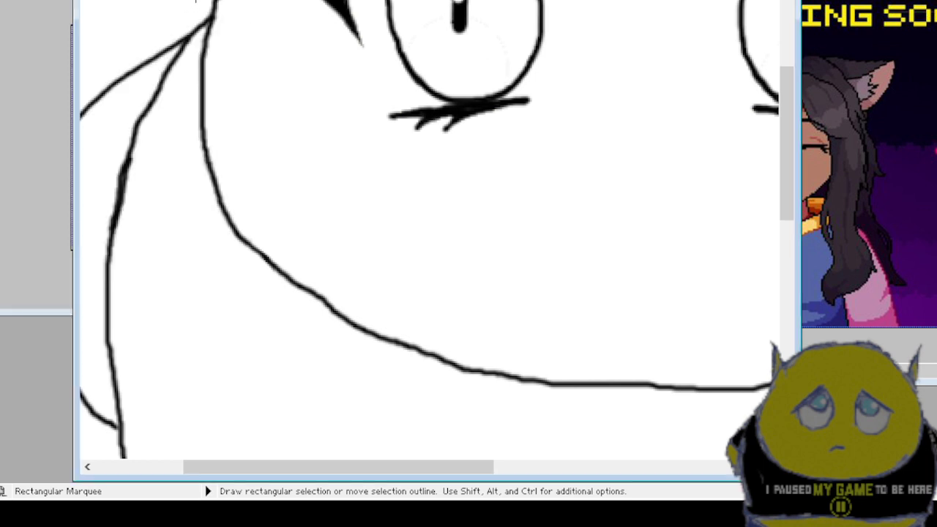
key(ctrl)
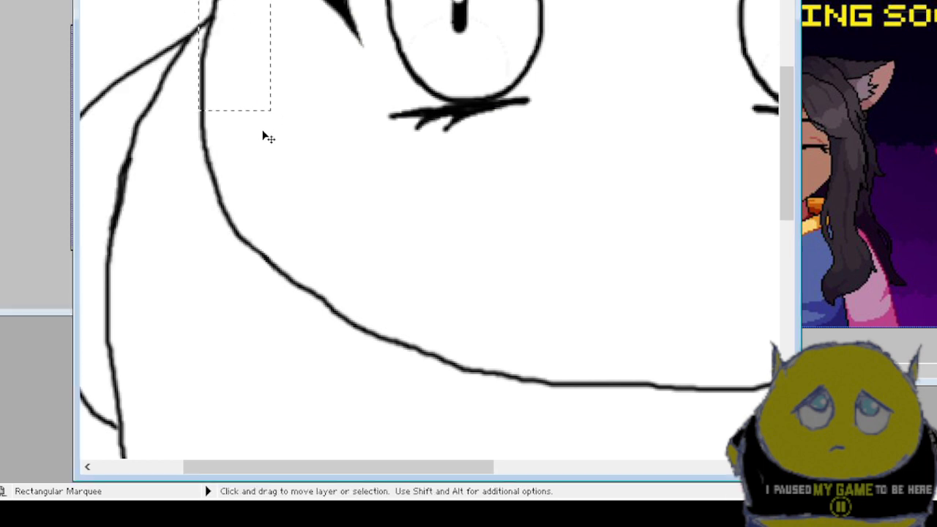
key(ctrl+z)
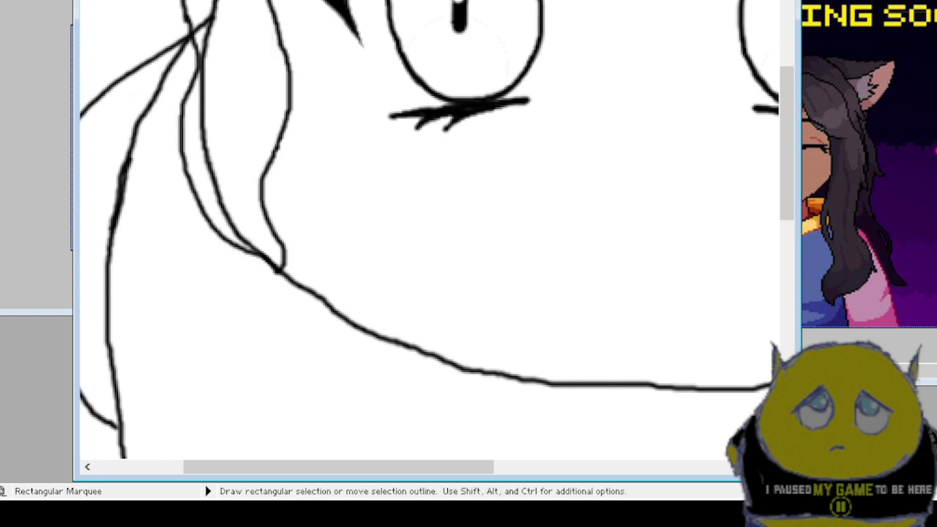
key(ctrl)
drag(203, 83, 232, 228)
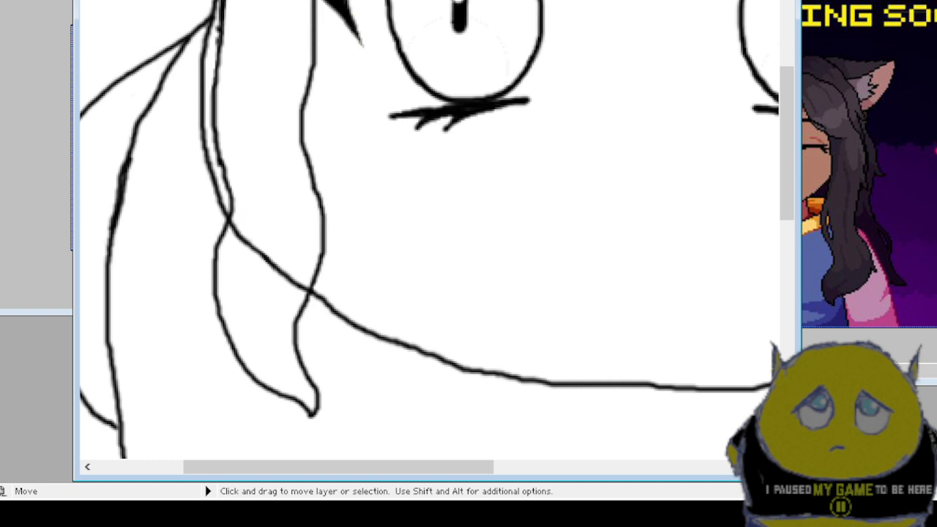
Erase the left lock's doubled outer line and the cheek outline crossing inside the lock.
key(e)
mouse_move(218, 2)
mouse_down()
mouse_move(224, 164)
mouse_move(204, 81)
mouse_move(241, 221)
mouse_up()
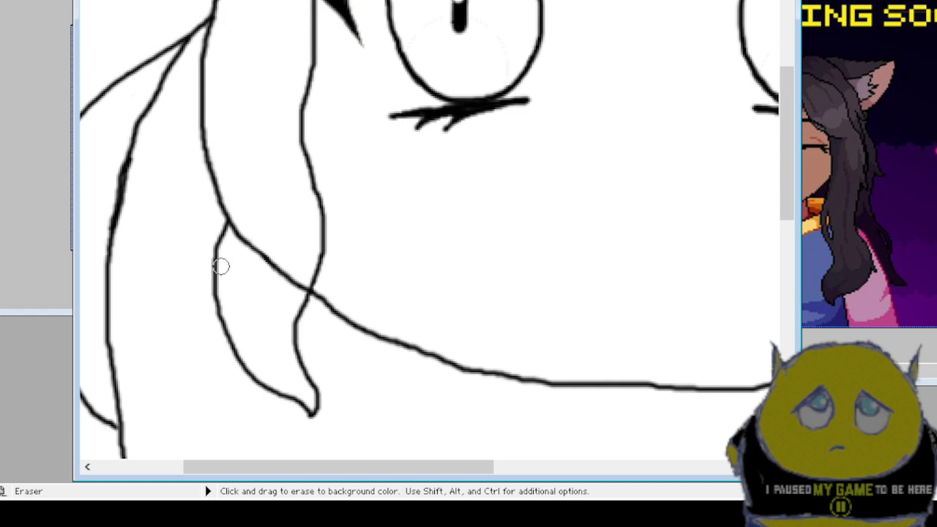
drag(236, 230, 234, 238)
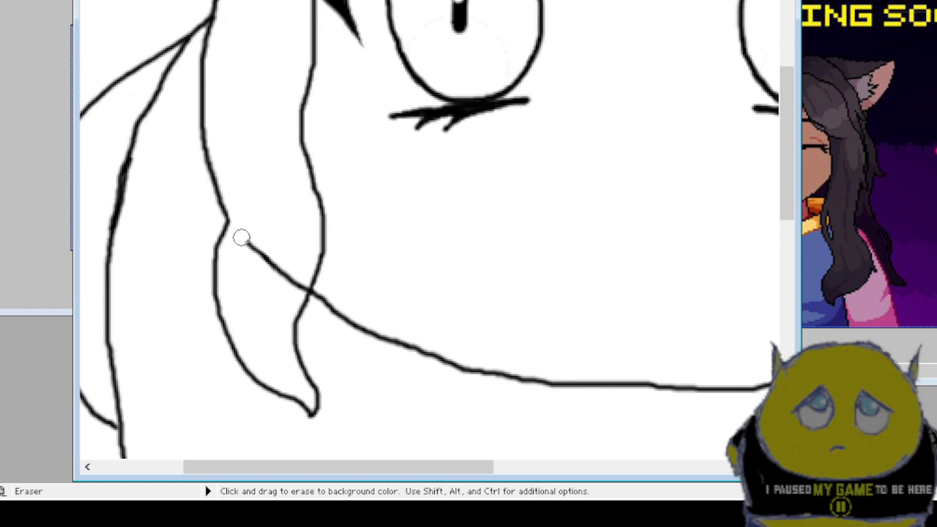
mouse_move(243, 239)
mouse_down()
mouse_move(252, 255)
mouse_move(297, 275)
mouse_move(297, 285)
mouse_move(299, 278)
mouse_move(288, 285)
mouse_up()
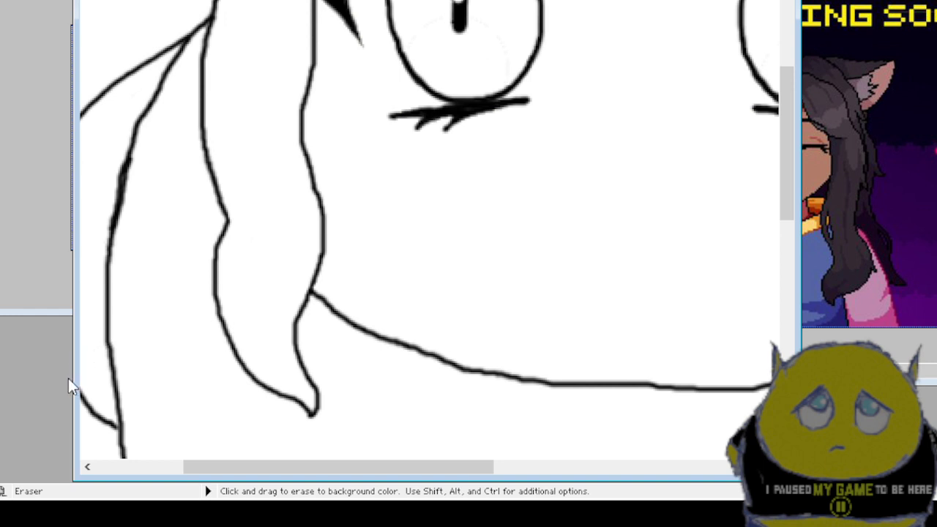
Erase the old head outline above the fringes between the two cat ears.
scroll(160, 268, up, 5)
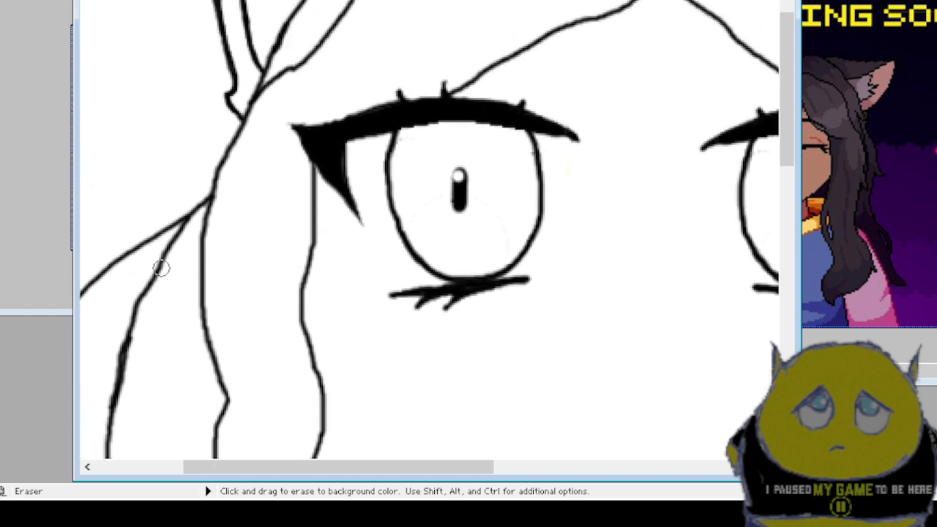
scroll(161, 267, up, 4)
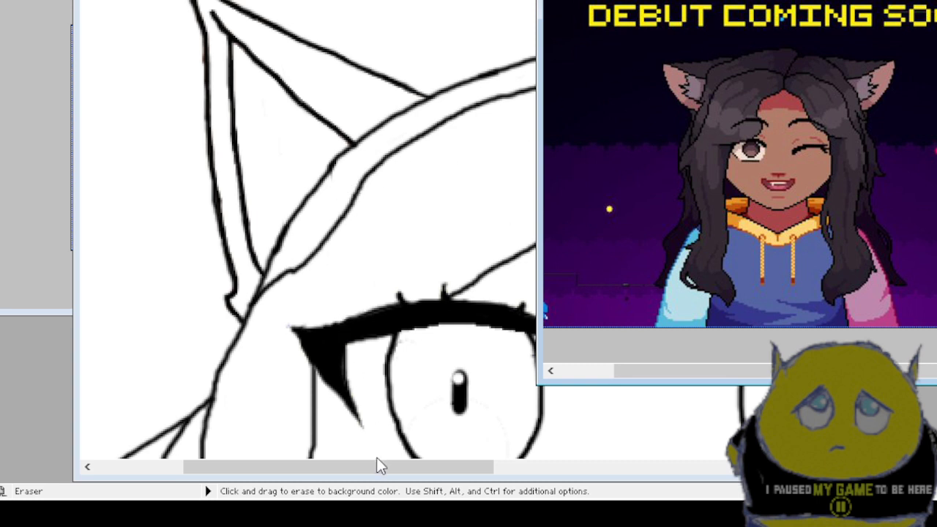
drag(378, 465, 429, 474)
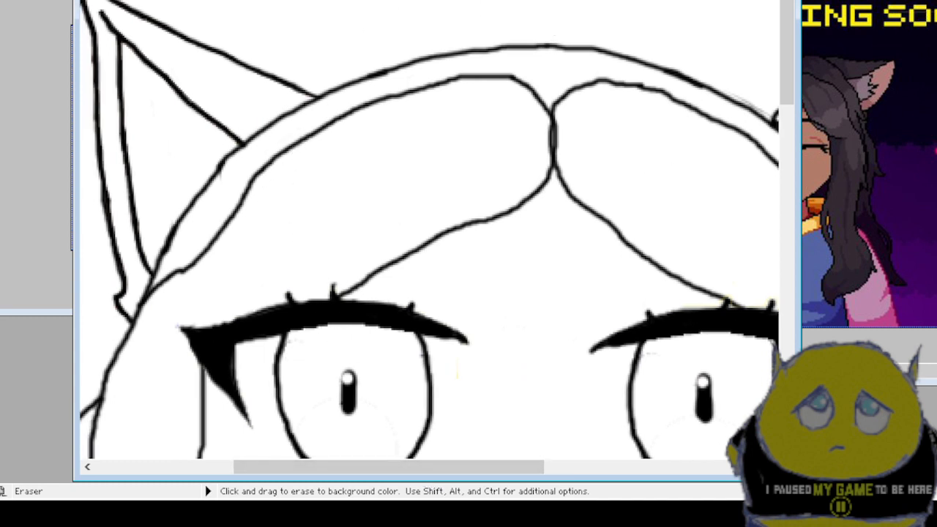
click(864, 183)
mouse_move(550, 43)
mouse_down()
mouse_move(498, 50)
mouse_move(549, 42)
mouse_move(477, 57)
mouse_move(495, 44)
mouse_move(328, 83)
mouse_move(336, 90)
mouse_move(390, 70)
mouse_move(328, 92)
mouse_up()
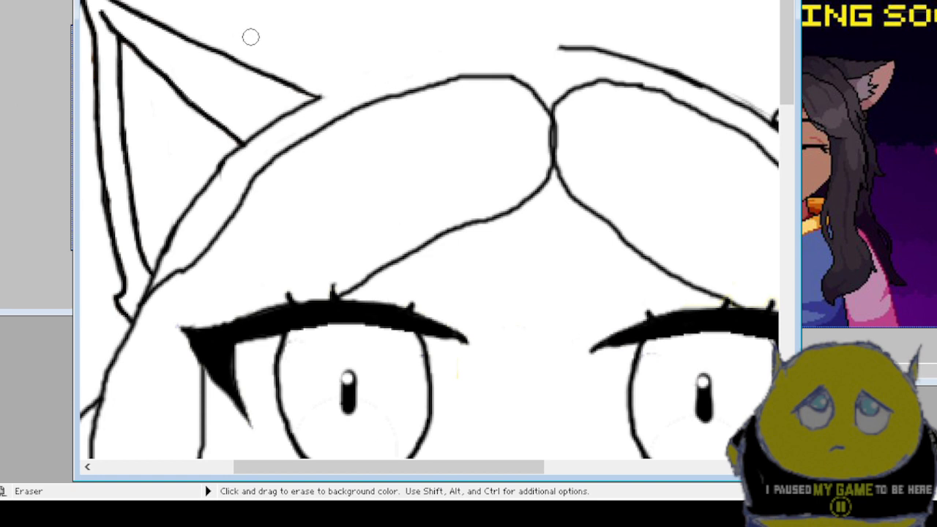
mouse_move(558, 48)
mouse_down()
mouse_move(677, 69)
mouse_move(742, 102)
mouse_up()
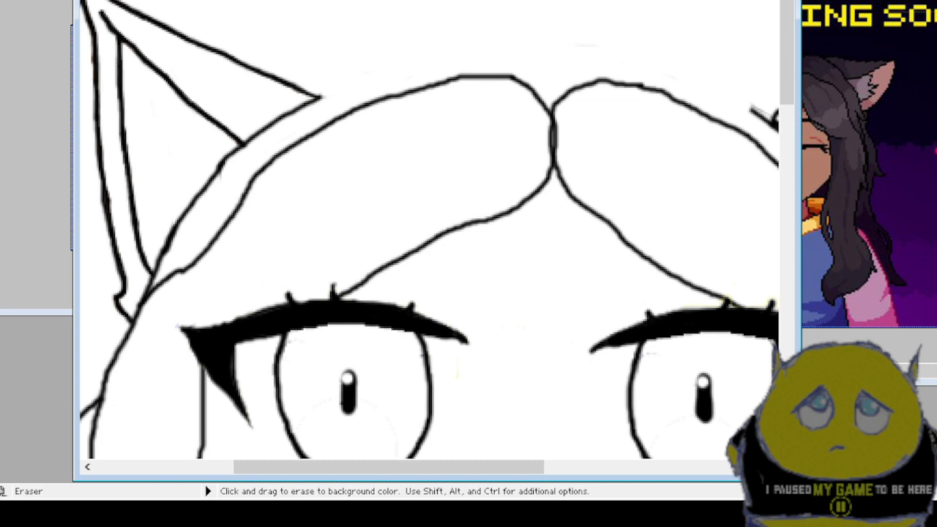
Brush a new hair crown that dips into the center parting and runs to the inner base of each cat ear.
key(b)
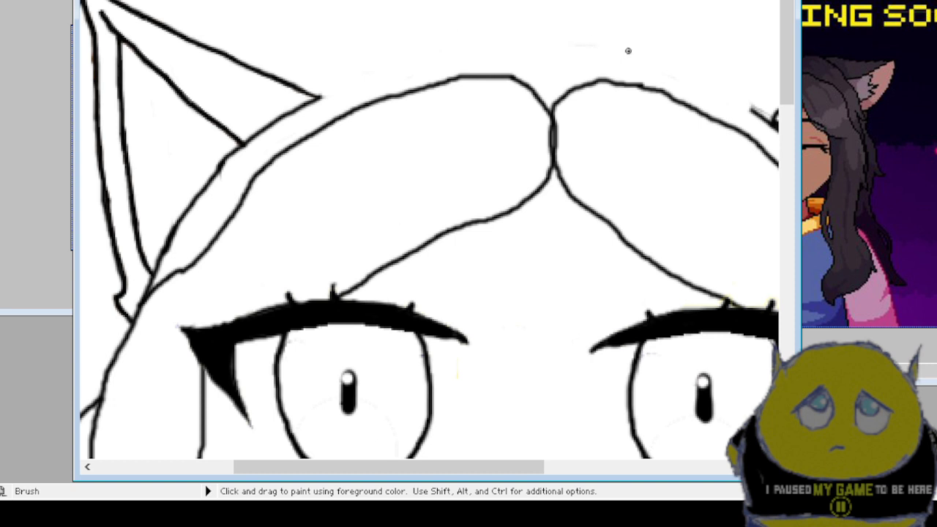
mouse_move(627, 51)
mouse_down()
mouse_move(563, 61)
mouse_move(550, 114)
mouse_up()
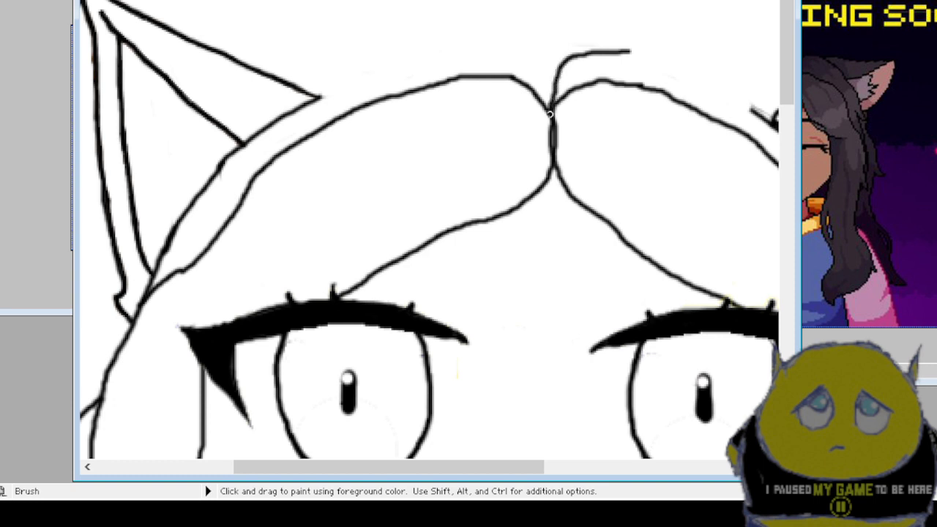
mouse_move(564, 56)
mouse_down()
mouse_move(388, 47)
mouse_move(354, 58)
mouse_move(315, 96)
mouse_up()
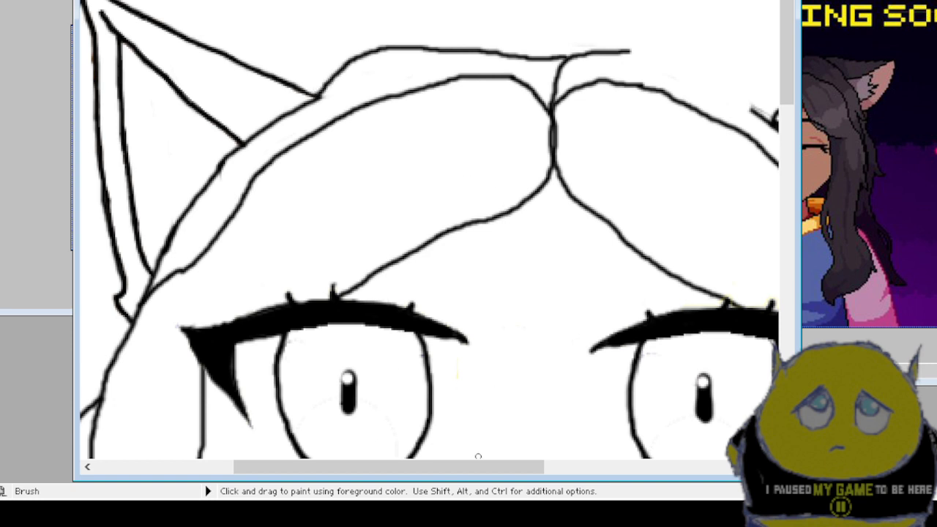
drag(481, 466, 580, 466)
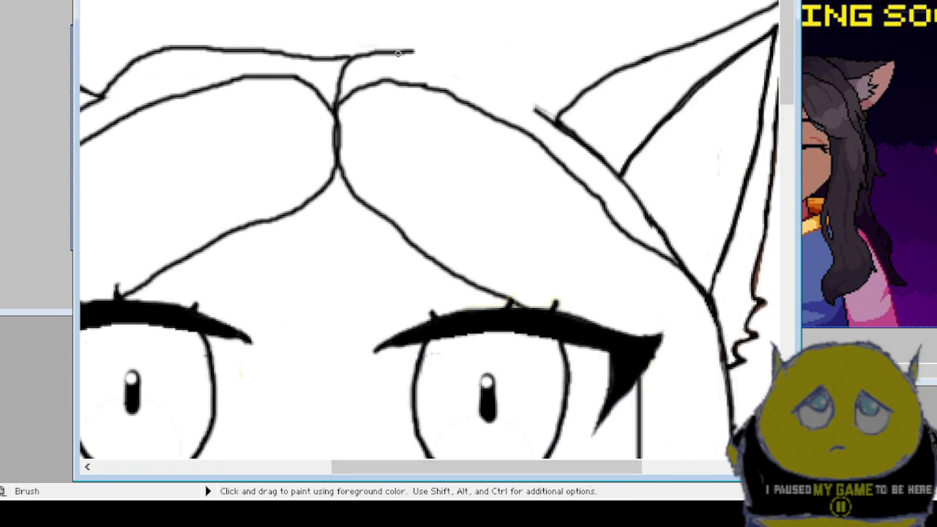
mouse_move(403, 54)
mouse_down()
mouse_move(513, 85)
mouse_move(535, 116)
mouse_up()
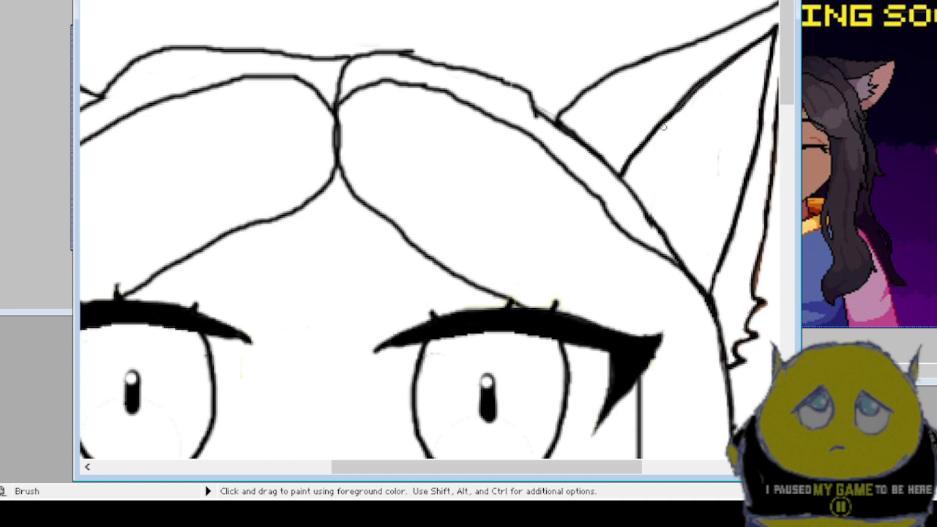
Draw zigzag fur tufts inside the right and left cat ears, starting from each inner-ear line.
mouse_move(663, 126)
mouse_down()
mouse_move(682, 126)
mouse_move(677, 140)
mouse_move(703, 152)
mouse_move(690, 170)
mouse_move(708, 177)
mouse_move(686, 194)
mouse_move(707, 215)
mouse_move(685, 219)
mouse_move(701, 237)
mouse_move(686, 246)
mouse_move(699, 253)
mouse_move(686, 256)
mouse_up()
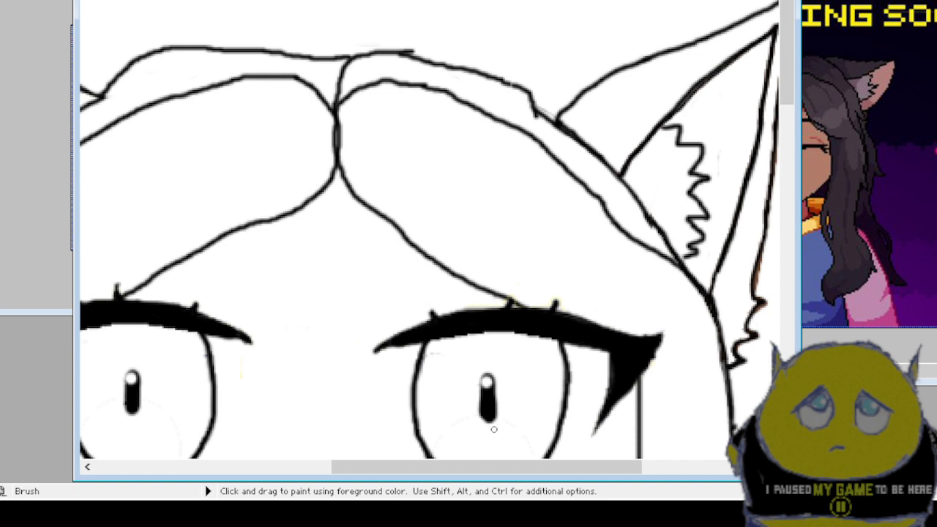
drag(512, 468, 295, 469)
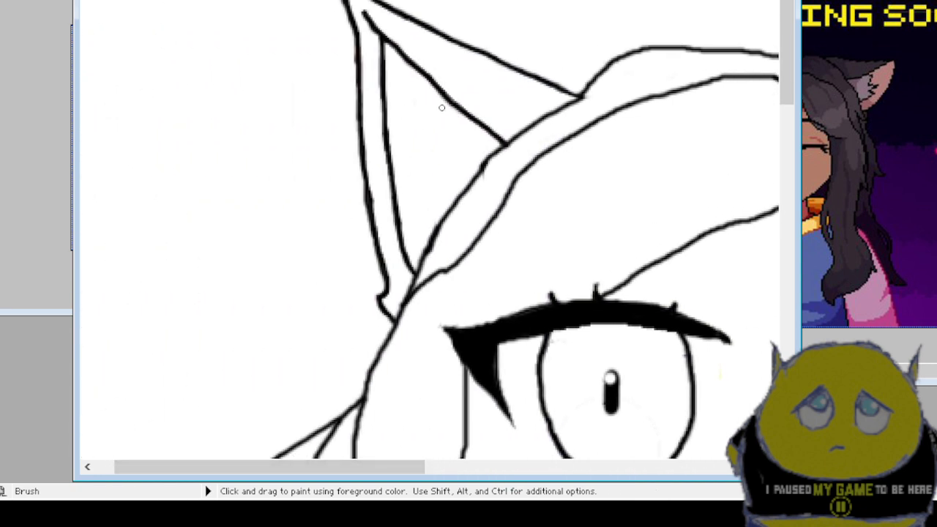
mouse_move(443, 101)
mouse_down()
mouse_move(420, 103)
mouse_move(428, 115)
mouse_move(412, 129)
mouse_move(433, 141)
mouse_move(418, 185)
mouse_move(431, 185)
mouse_move(427, 204)
mouse_move(446, 202)
mouse_up()
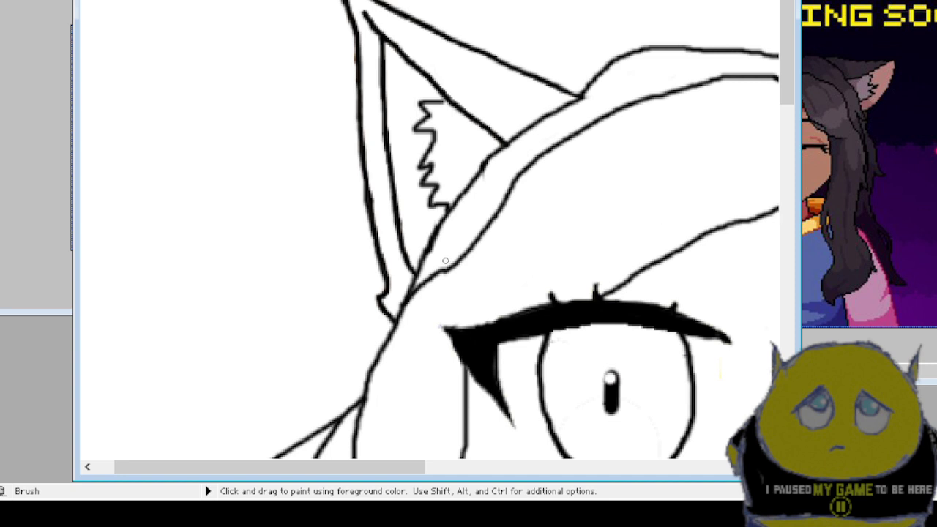
key(ctrl+minus)
key(ctrl+minus)
key(ctrl+minus)
key(ctrl+minus)
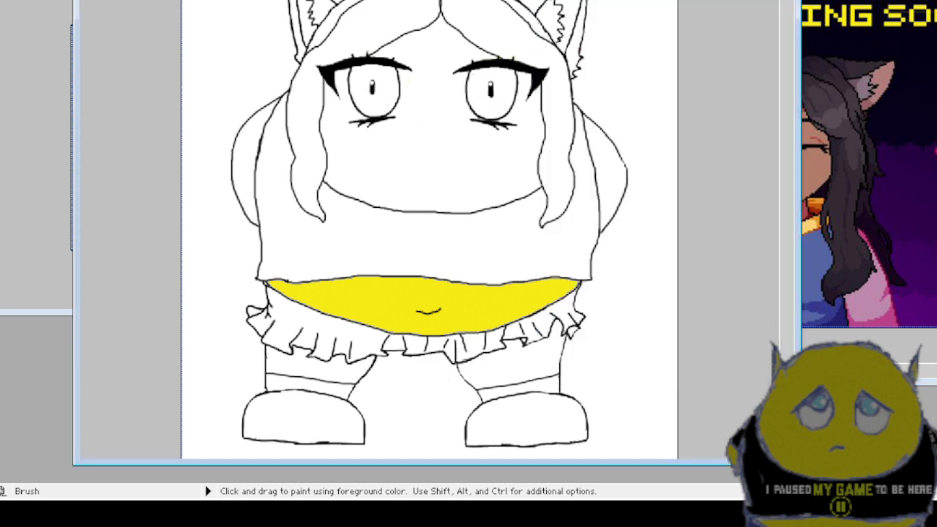
scroll(169, 3, up, 6)
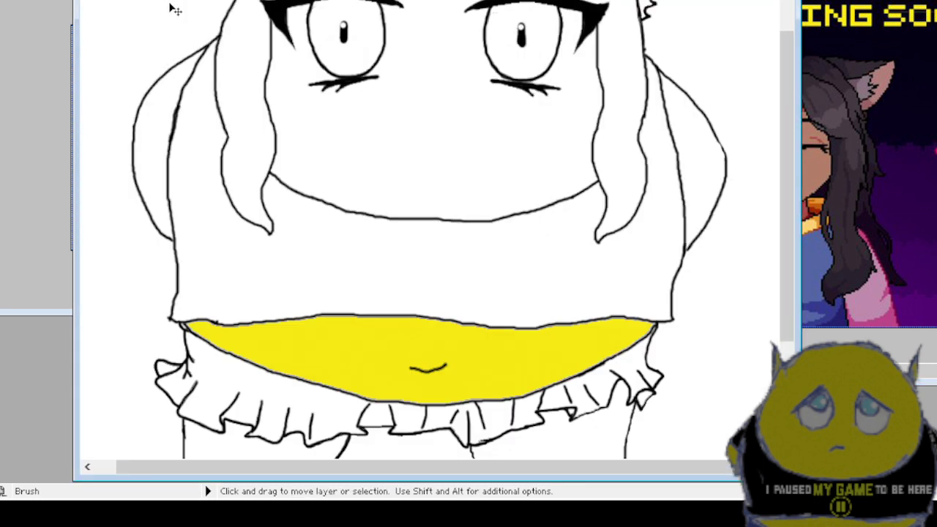
Brush a small curved smile on the face below and between the two eyes.
scroll(157, 124, up, 4)
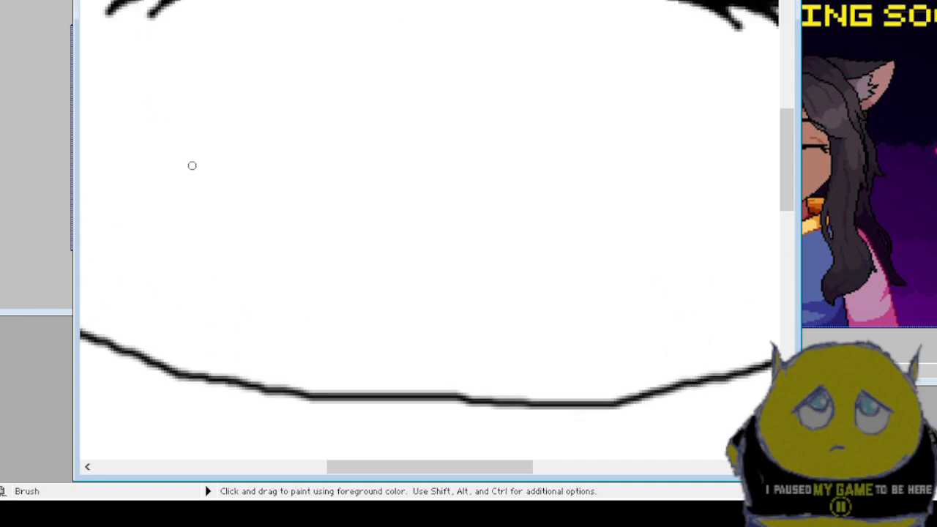
mouse_move(548, 173)
mouse_down()
mouse_move(532, 196)
mouse_move(454, 208)
mouse_move(416, 187)
mouse_move(404, 166)
mouse_up()
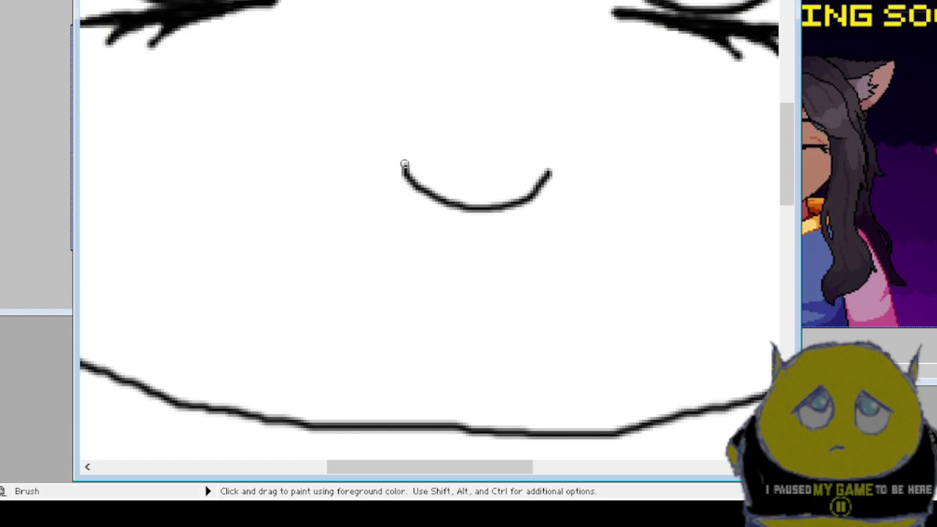
key(m)
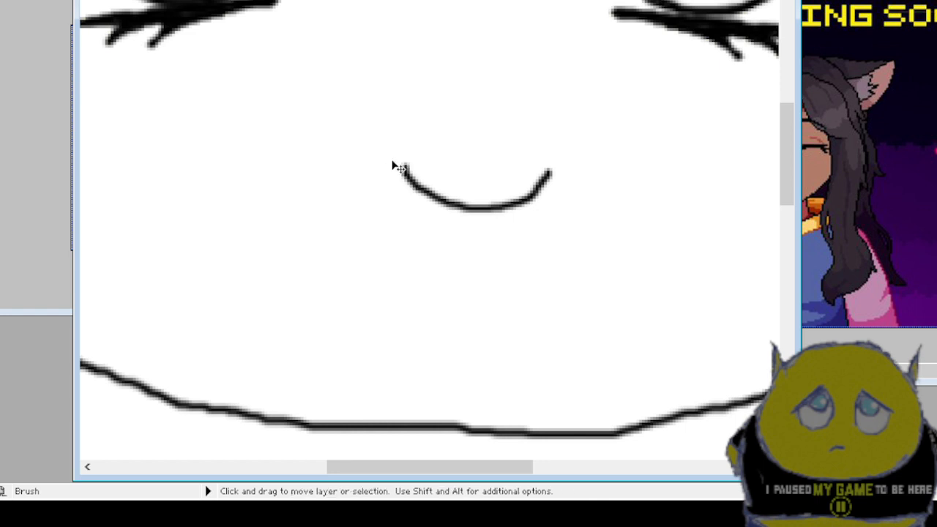
key(ctrl+minus)
key(ctrl+minus)
key(b)
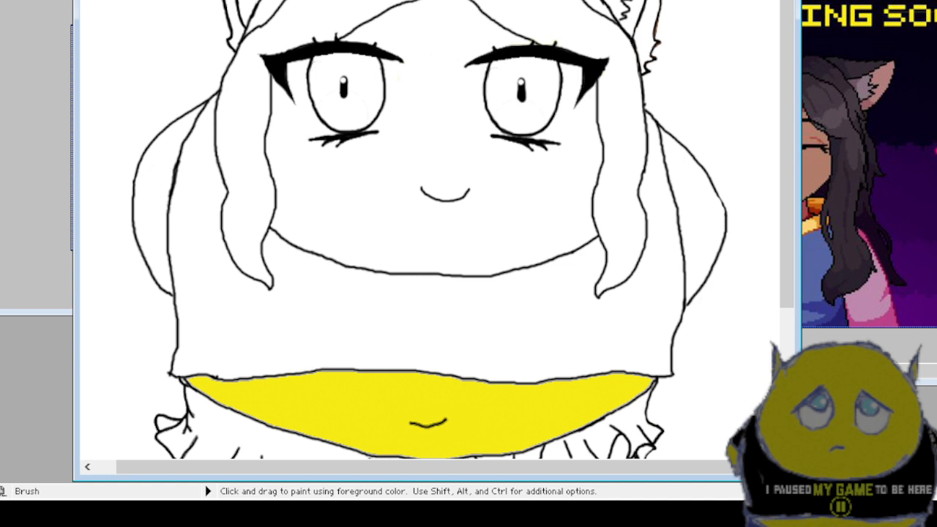
Lasso the new smile, move it slightly up and left to center it beneath the eyes, and deselect it.
key(s)
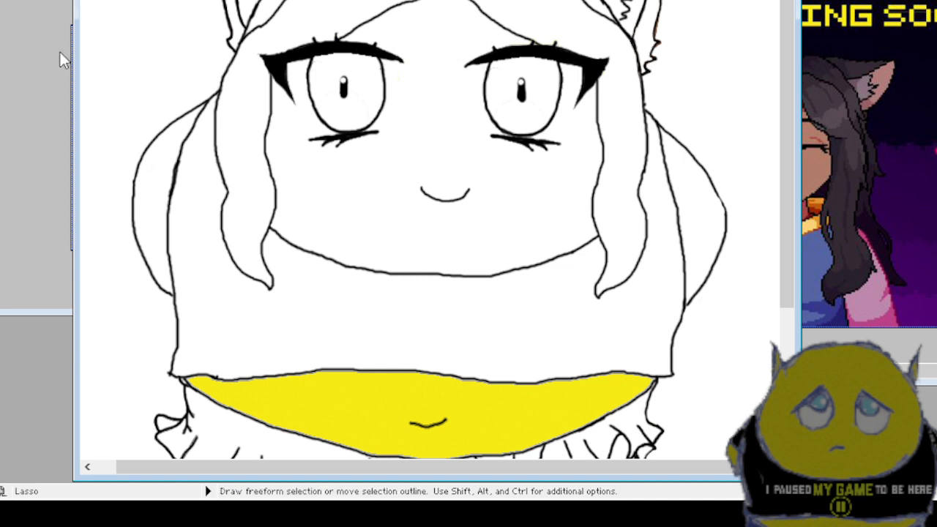
mouse_move(419, 164)
mouse_down()
mouse_move(444, 162)
mouse_move(491, 186)
mouse_move(488, 220)
mouse_move(437, 224)
mouse_move(395, 210)
mouse_move(395, 181)
mouse_move(420, 162)
mouse_up()
key(m)
mouse_move(441, 194)
mouse_down()
mouse_move(423, 190)
mouse_move(431, 189)
mouse_move(433, 158)
mouse_move(436, 174)
mouse_up()
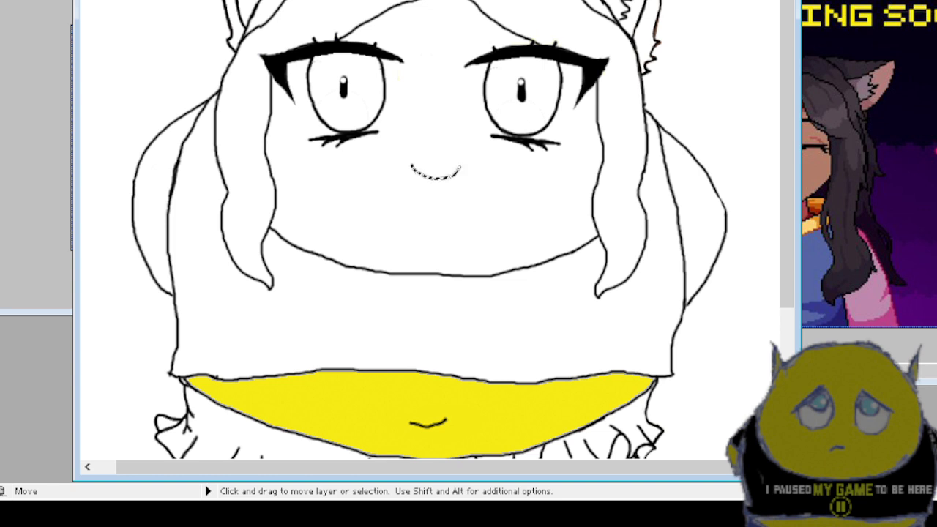
key(m)
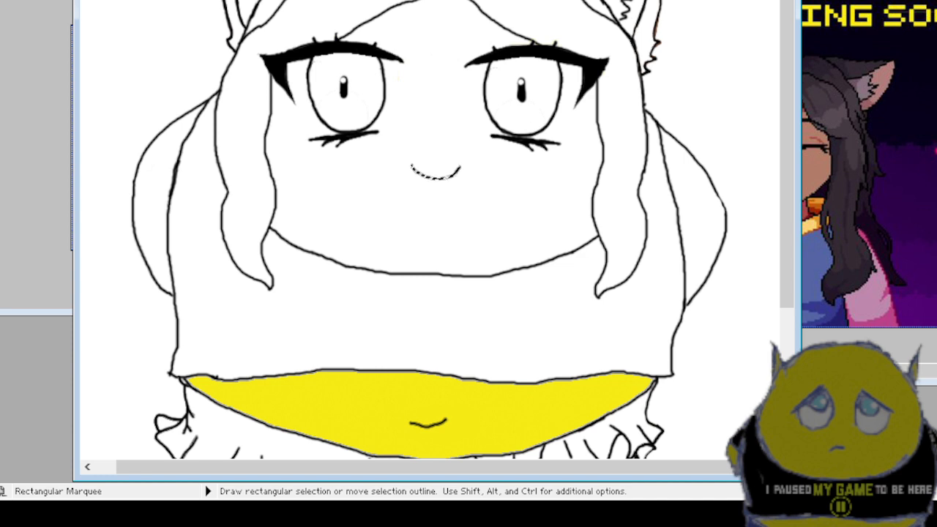
key(ctrl+d)
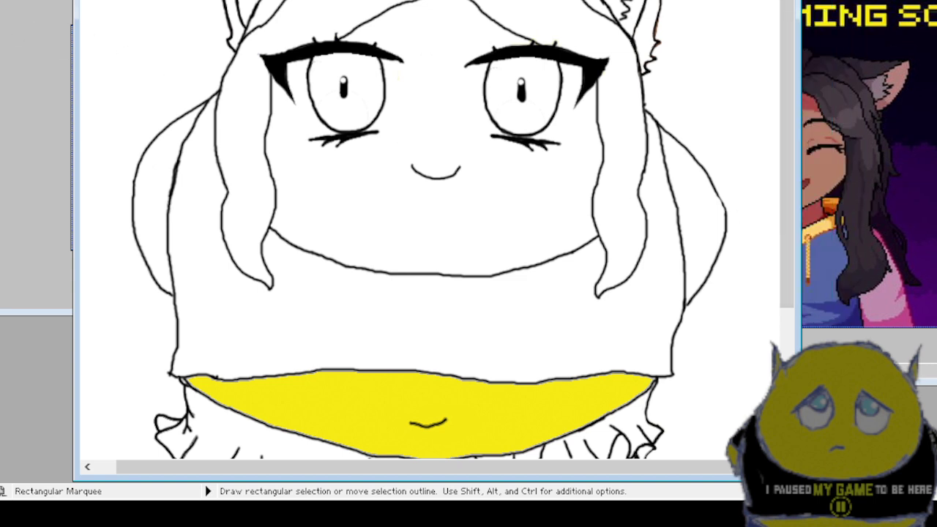
key(w)
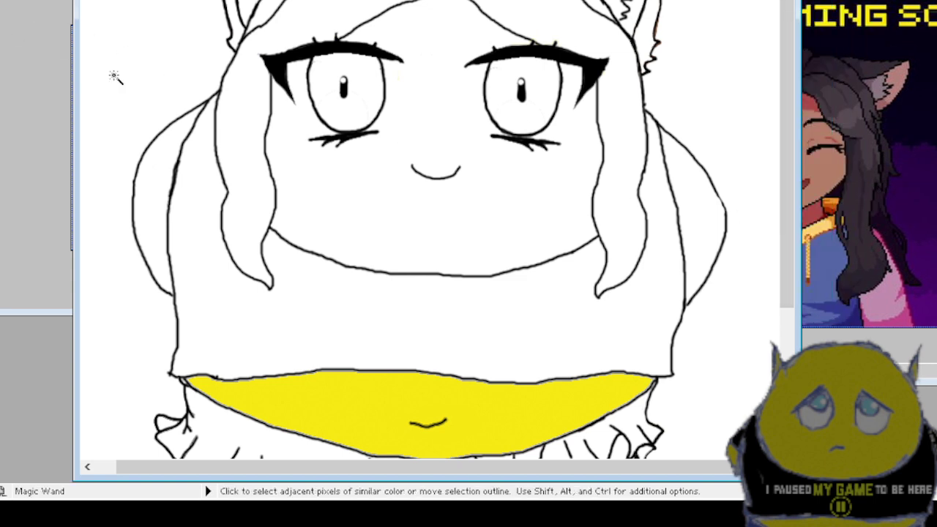
click(253, 157)
scroll(283, 78, up, 3)
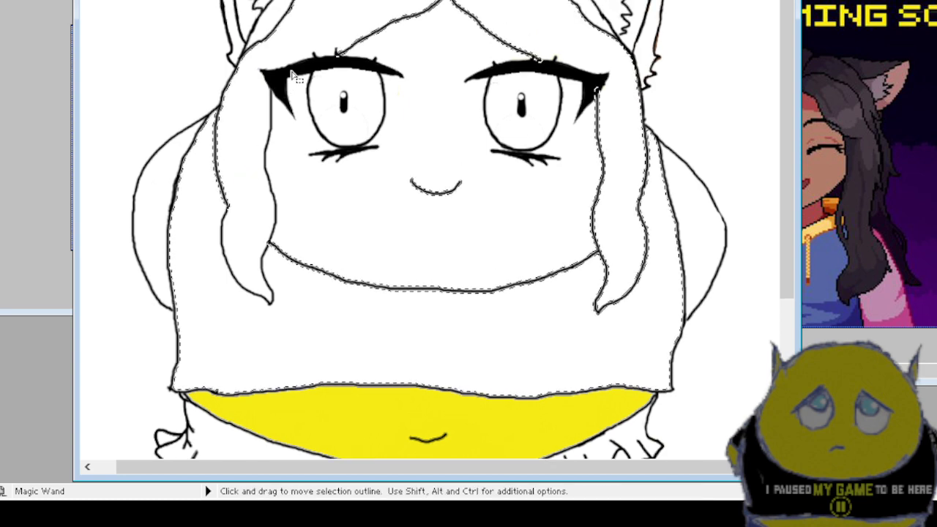
key(shift)
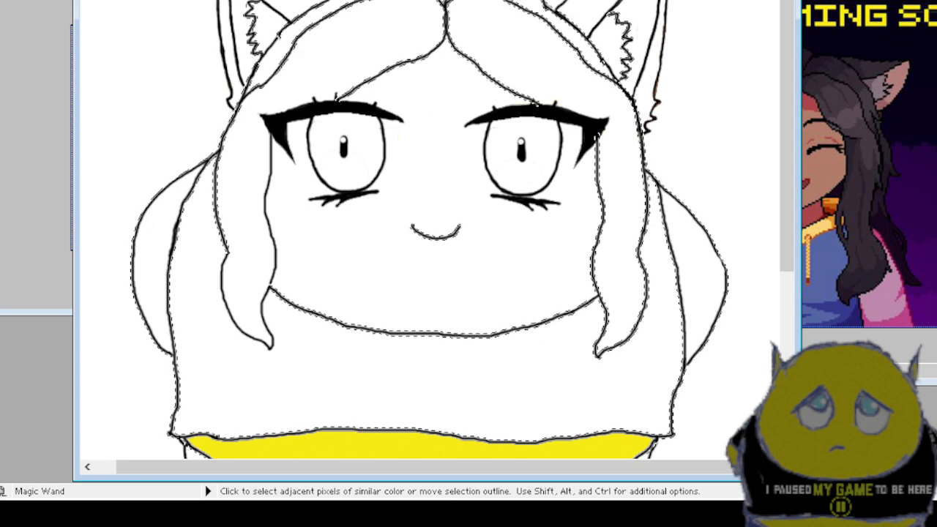
key(Delete)
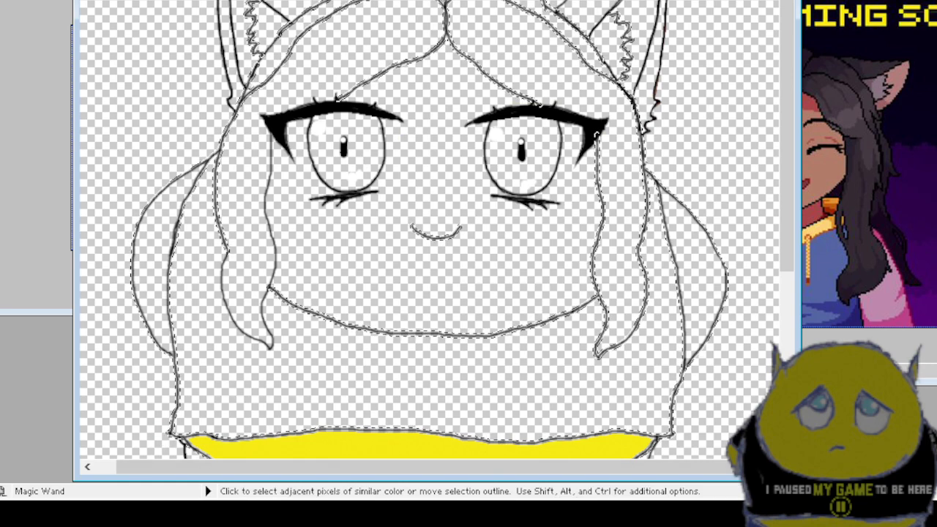
key(ctrl+z)
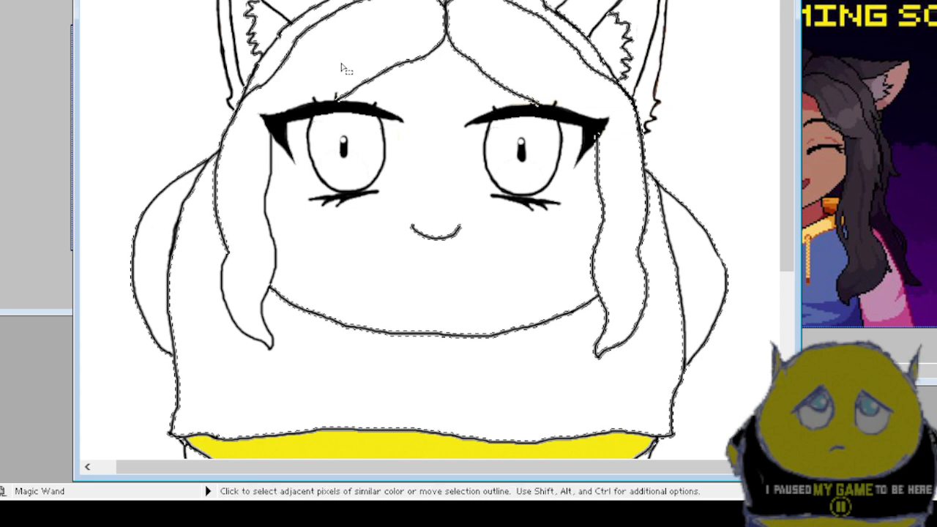
key(ctrl+d)
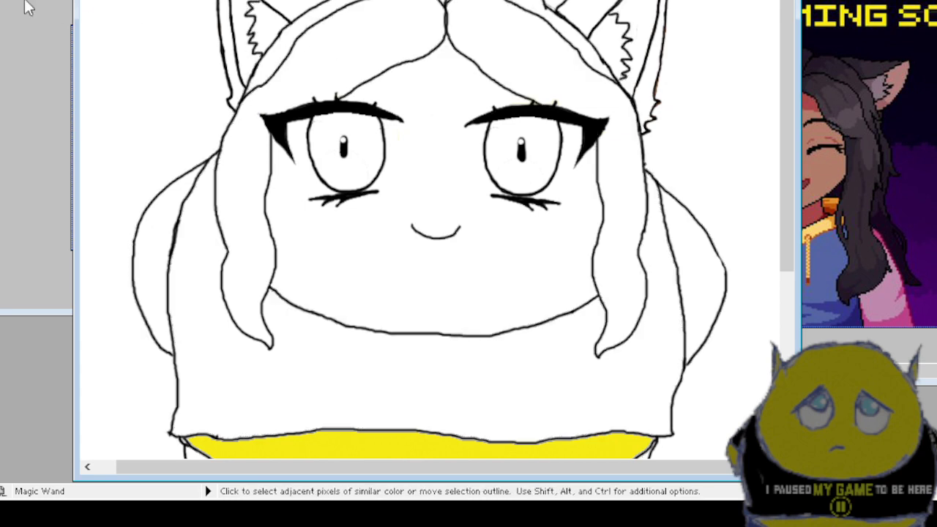
Select the hair and outer cat-ear areas with the Magic Wand and paint them dark purple-brown sampled from the reference's hair.
click(333, 68)
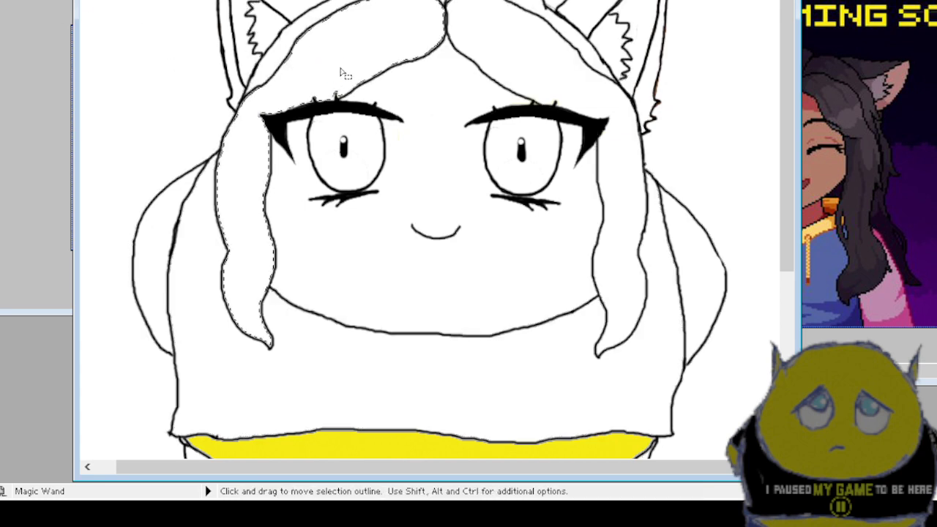
click(492, 53)
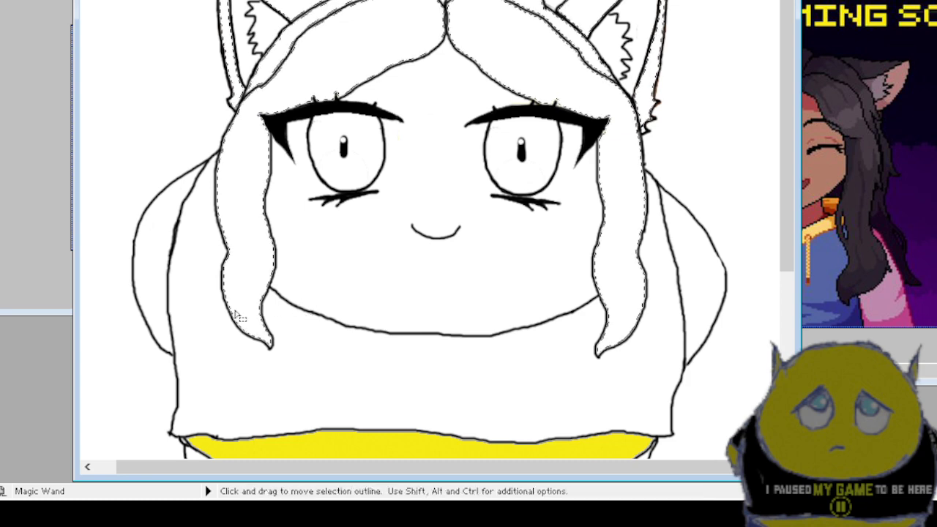
key(k)
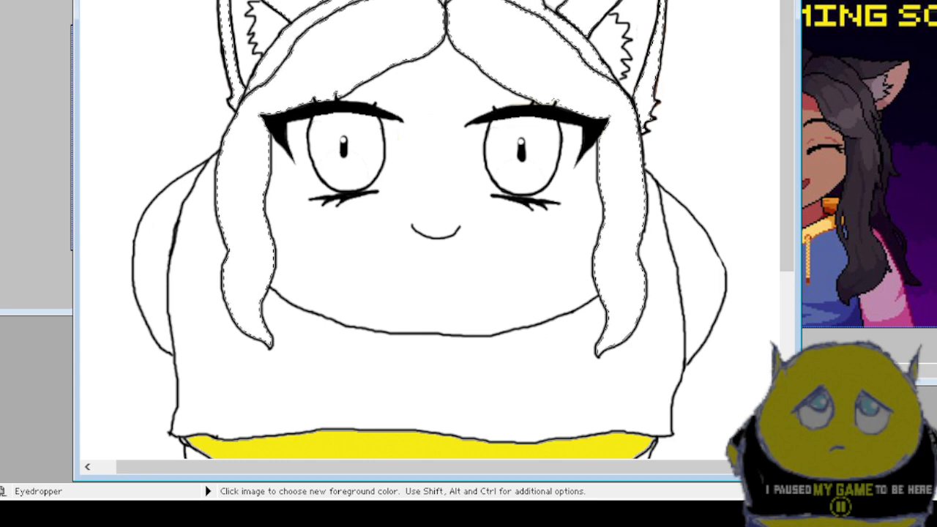
key(s)
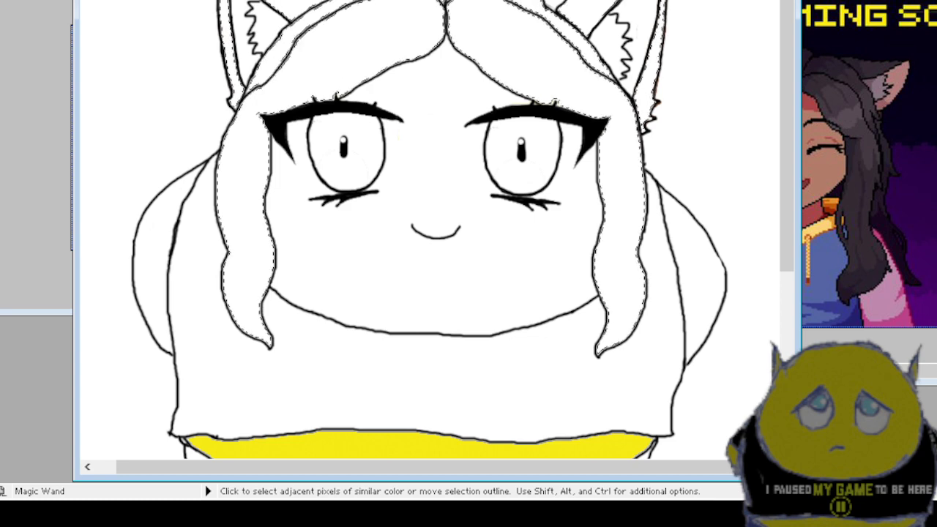
key(b)
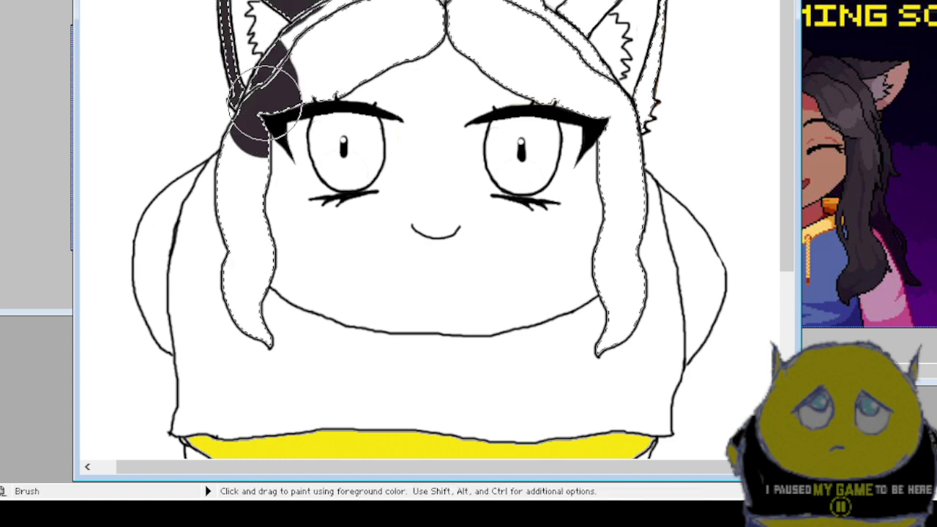
mouse_move(345, 15)
mouse_down()
mouse_move(201, 207)
mouse_move(271, 88)
mouse_up()
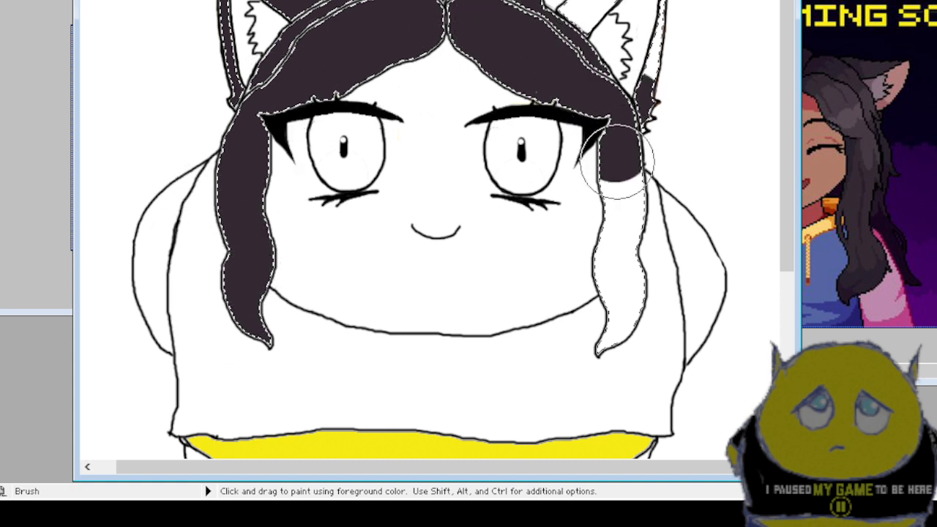
mouse_move(615, 161)
mouse_down()
mouse_move(604, 370)
mouse_move(636, 259)
mouse_up()
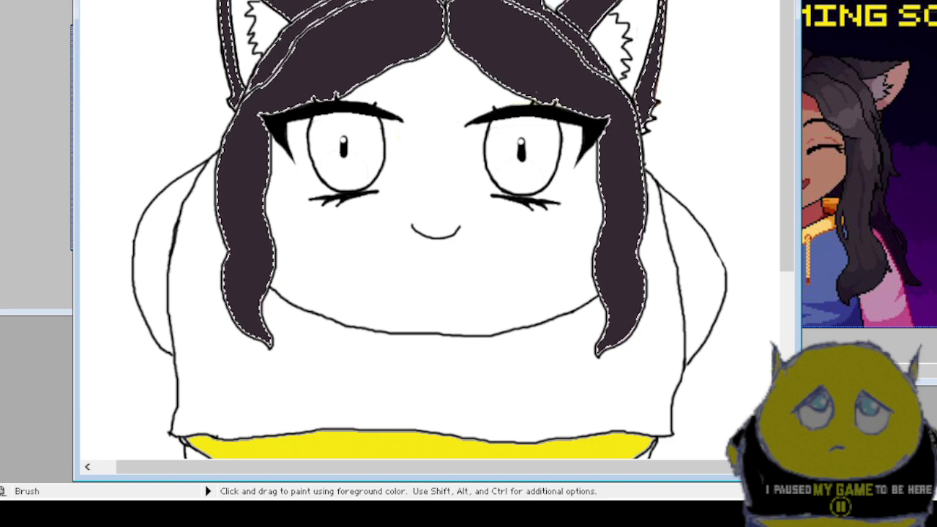
Select the fur tufts inside both cat ears and paint them greyish mauve sampled from the reference's ear.
key(k)
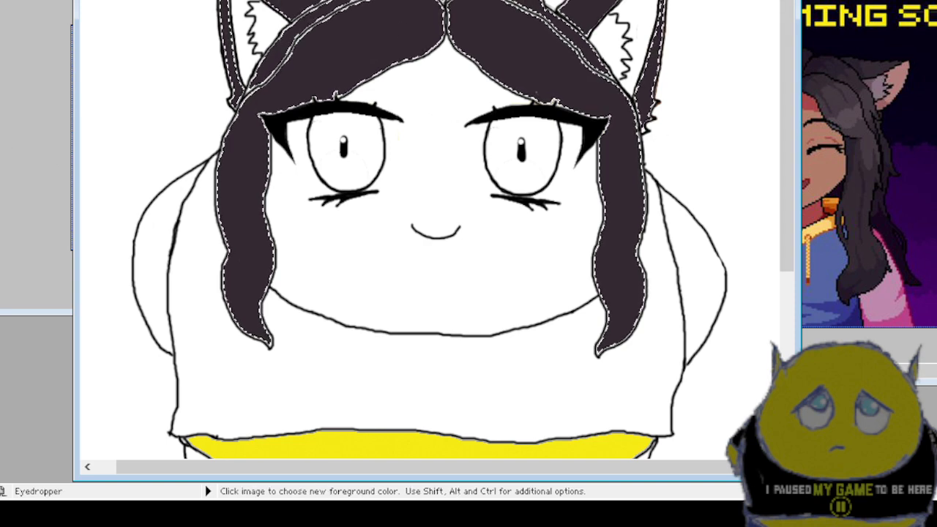
key(s)
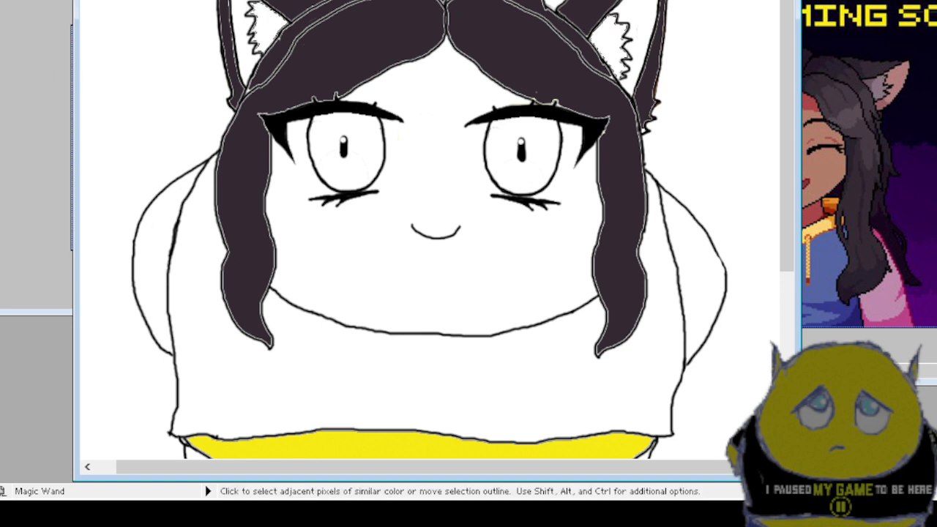
key(b)
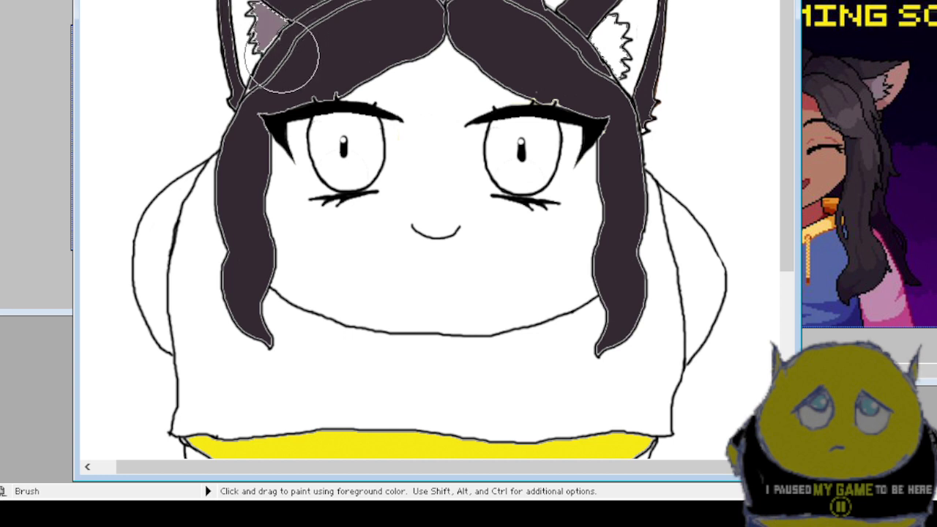
drag(615, 33, 606, 110)
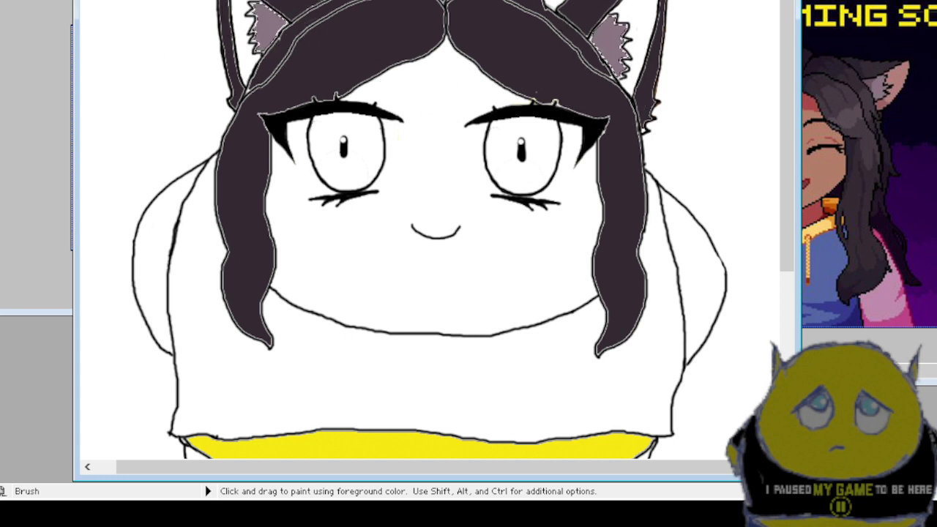
Select the remaining inner area of both cat ears and paint it the brownish pink sampled from the reference's inner ear.
key(k)
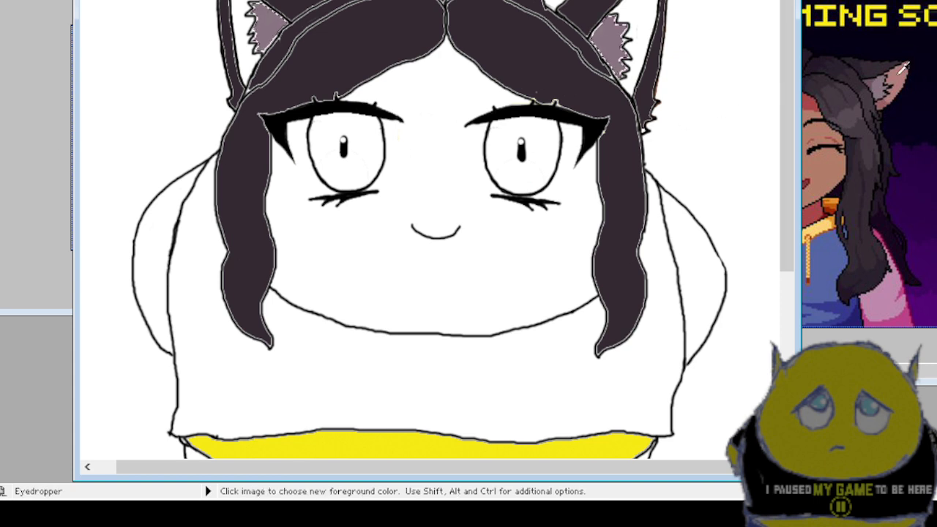
key(s)
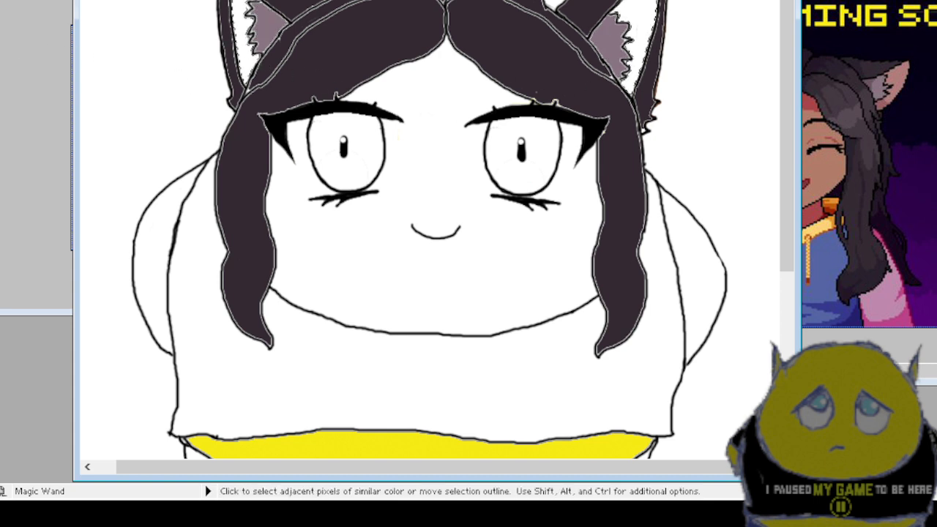
key(b)
drag(209, 14, 220, 26)
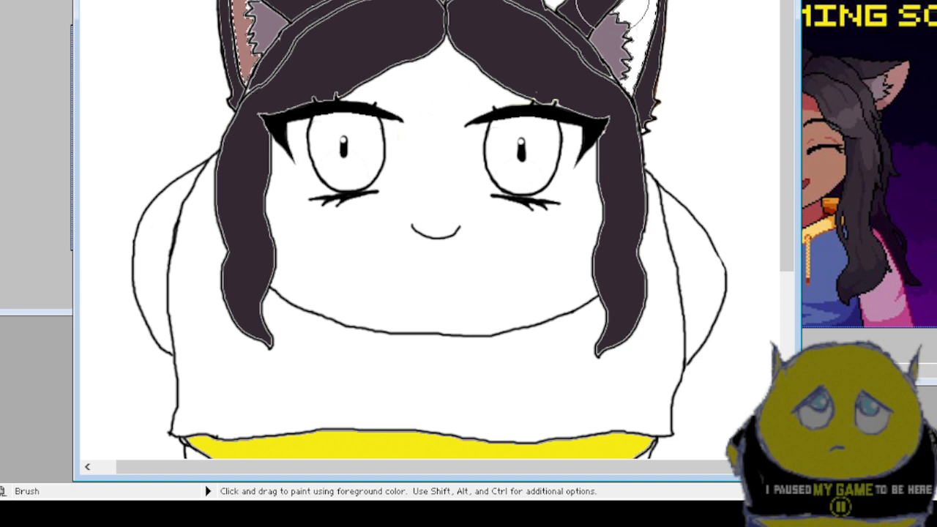
drag(647, 18, 623, 43)
drag(590, 15, 589, 66)
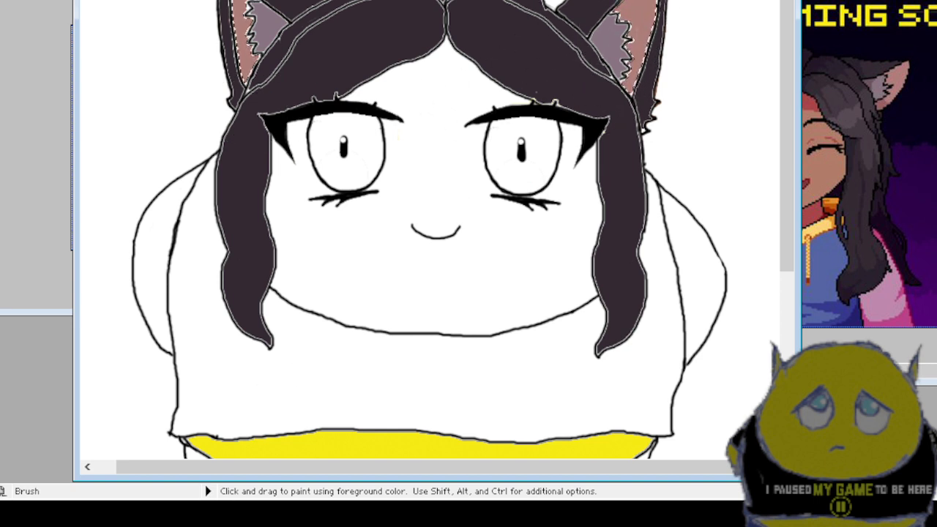
Select the arm on the character's right-hand side of the canvas and paint it mauve pink sampled from the reference's sleeve.
scroll(574, 384, down, 3)
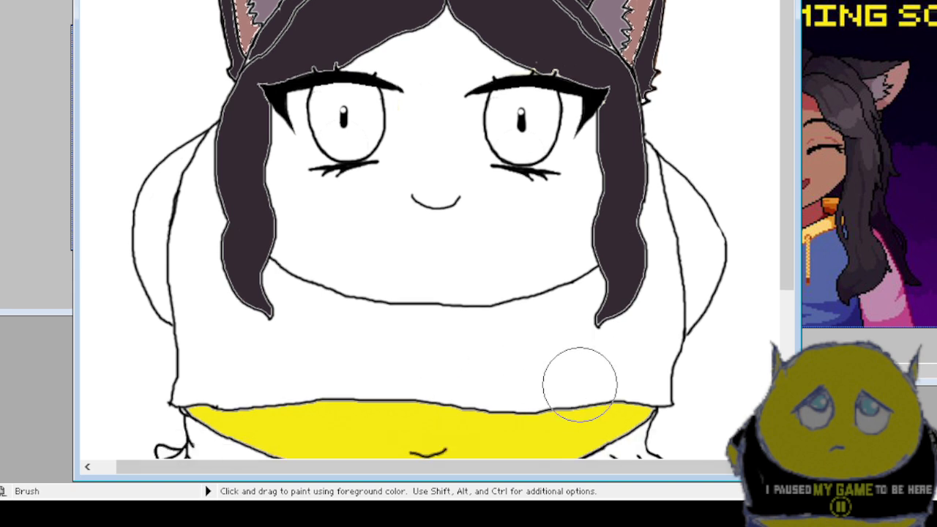
scroll(575, 378, down, 1)
scroll(561, 383, down, 1)
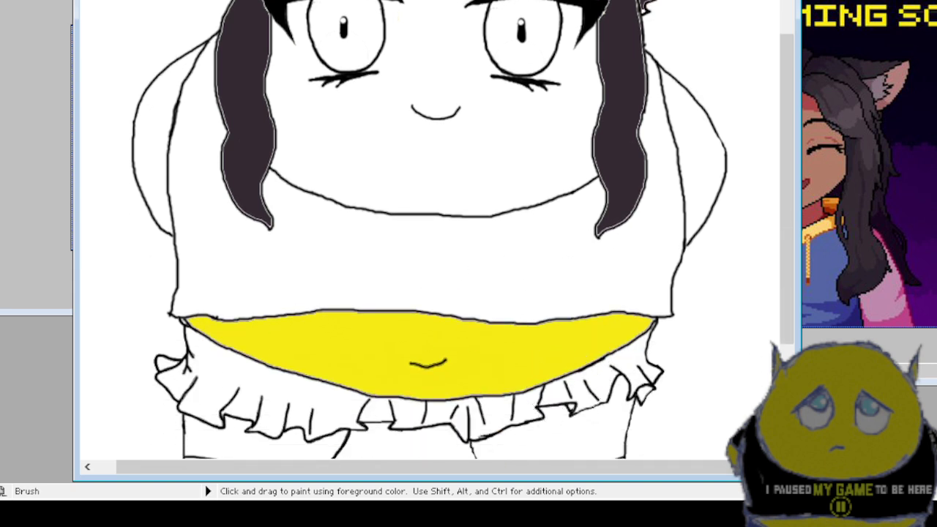
key(k)
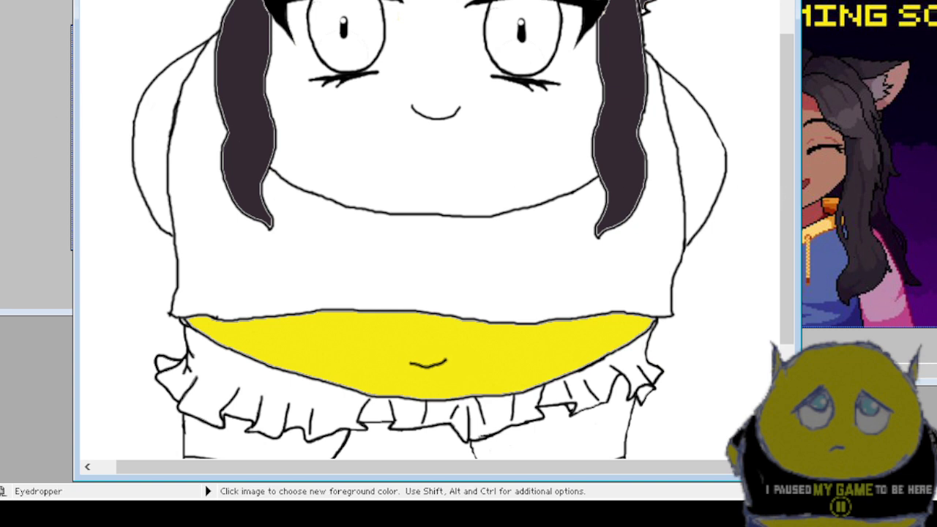
key(s)
click(699, 159)
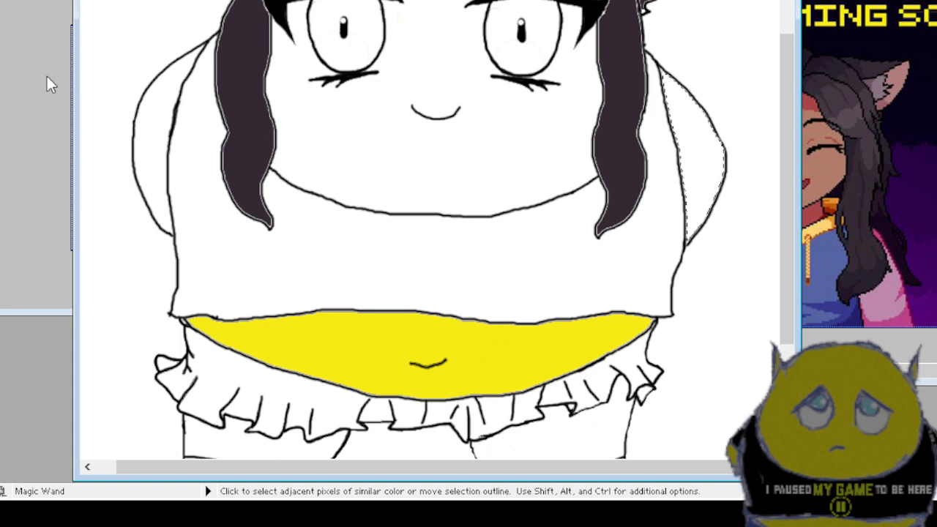
key(b)
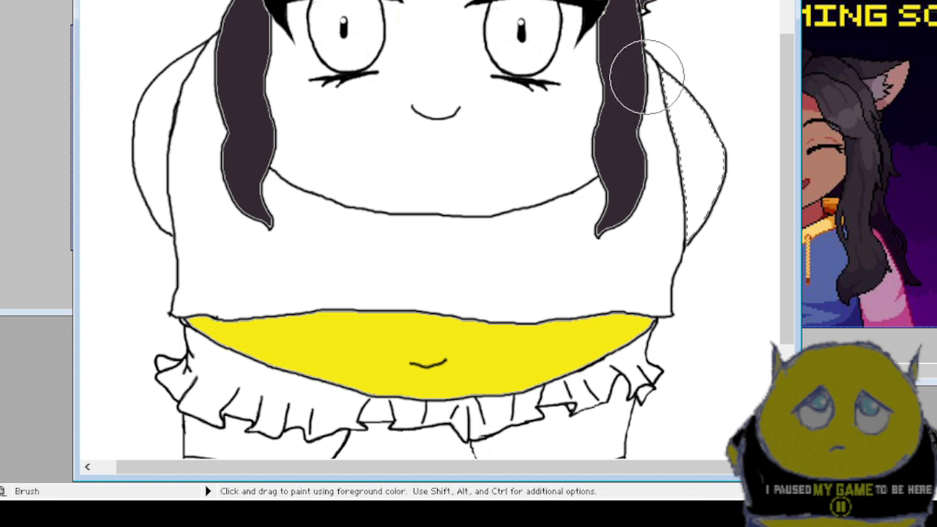
mouse_move(647, 77)
mouse_down()
mouse_move(721, 209)
mouse_move(669, 157)
mouse_move(654, 59)
mouse_move(699, 219)
mouse_up()
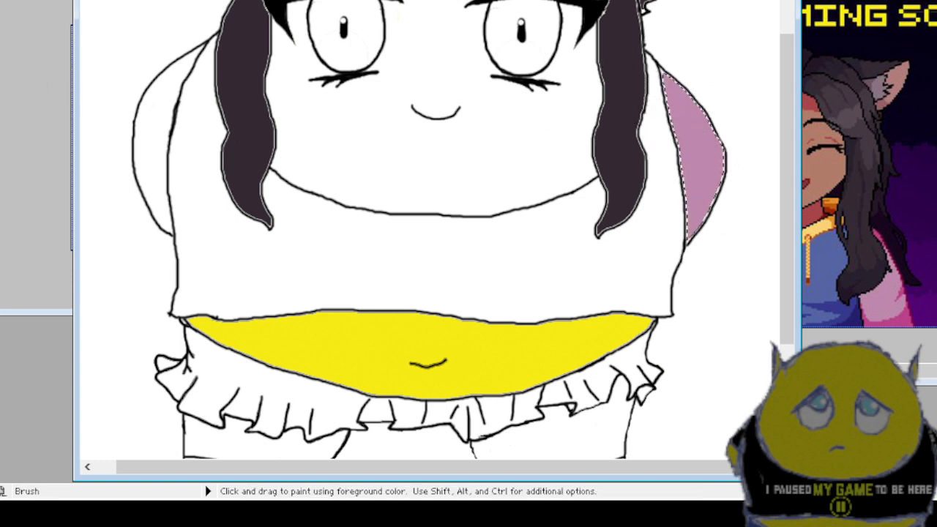
Select the character's torso with the Magic Wand and paint it medium blue sampled from the reference's hoodie.
key(k)
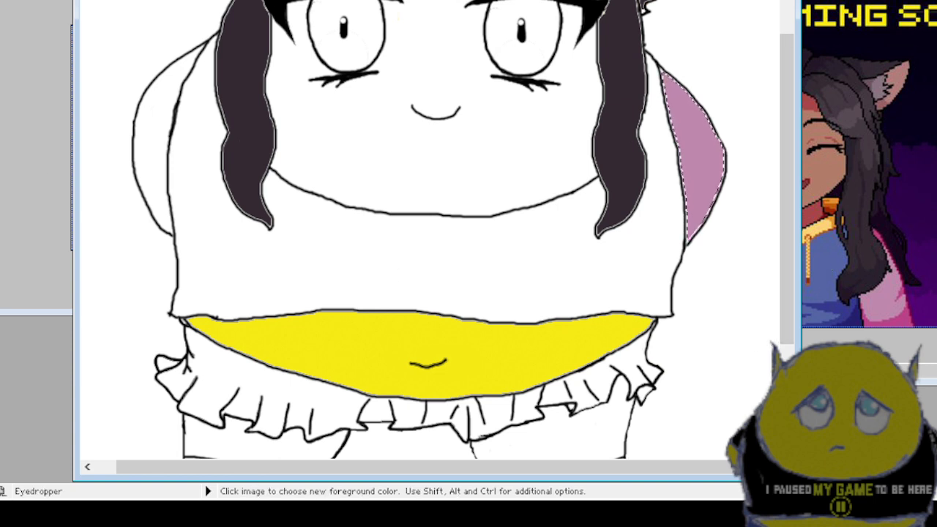
key(s)
click(207, 209)
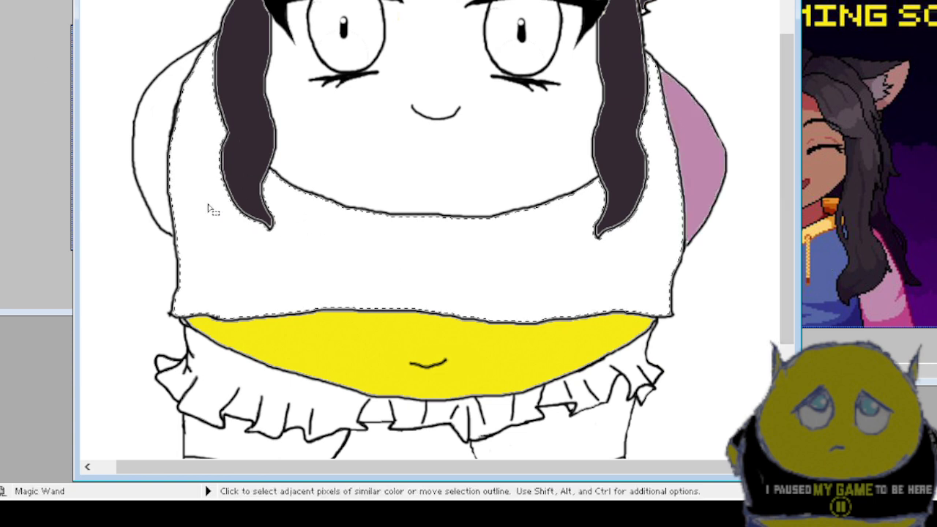
key(b)
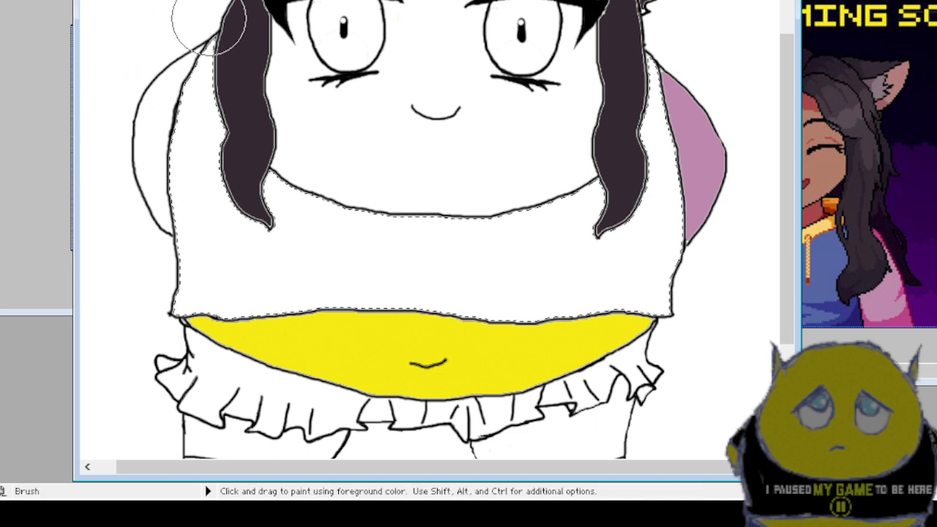
mouse_move(208, 22)
mouse_down()
mouse_move(207, 114)
mouse_move(215, 256)
mouse_move(175, 126)
mouse_move(212, 211)
mouse_move(207, 279)
mouse_move(176, 311)
mouse_move(250, 242)
mouse_move(291, 182)
mouse_move(215, 220)
mouse_move(224, 262)
mouse_move(208, 289)
mouse_move(377, 272)
mouse_move(644, 279)
mouse_up()
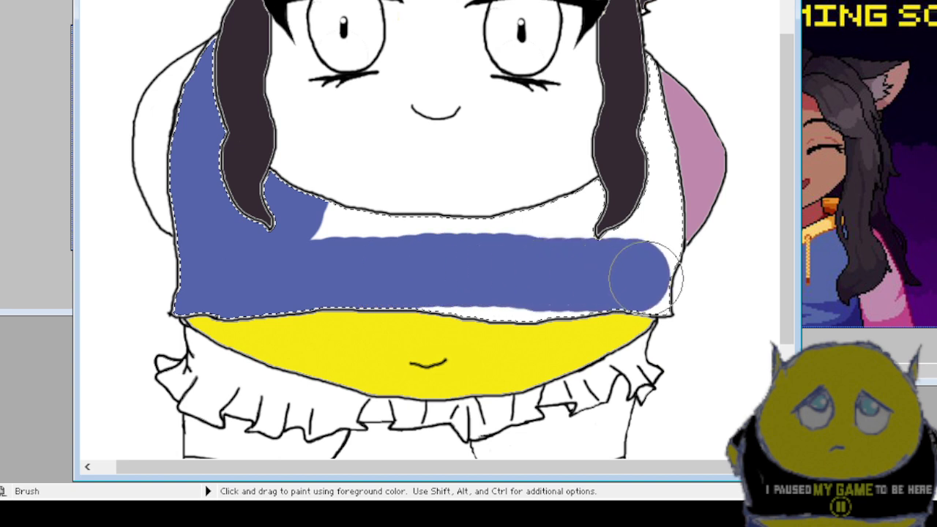
mouse_move(644, 84)
mouse_down()
mouse_move(662, 205)
mouse_move(640, 38)
mouse_move(660, 298)
mouse_move(589, 219)
mouse_move(580, 222)
mouse_move(674, 178)
mouse_move(459, 235)
mouse_move(264, 227)
mouse_move(546, 292)
mouse_move(635, 295)
mouse_move(576, 292)
mouse_up()
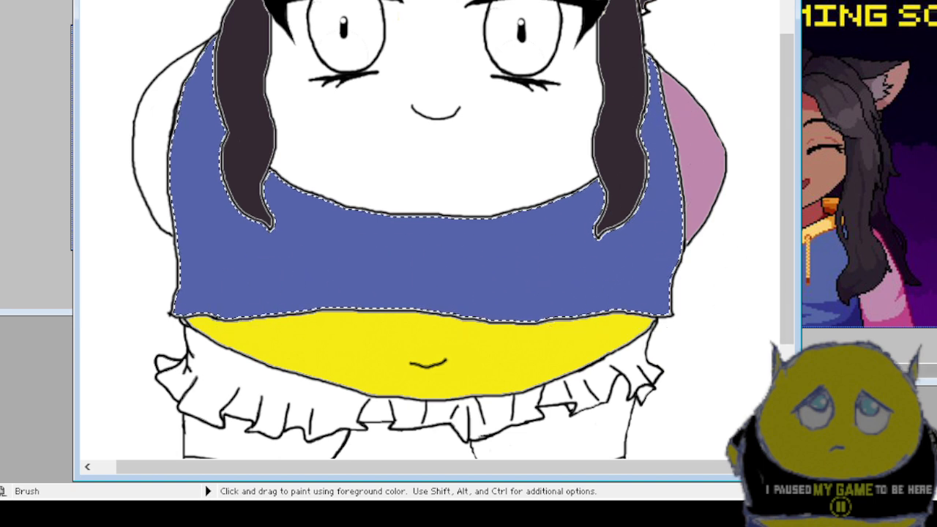
Select the arm on the left-hand side of the character and paint it light blue sampled from the reference's light blue sleeve.
key(alt+Tab)
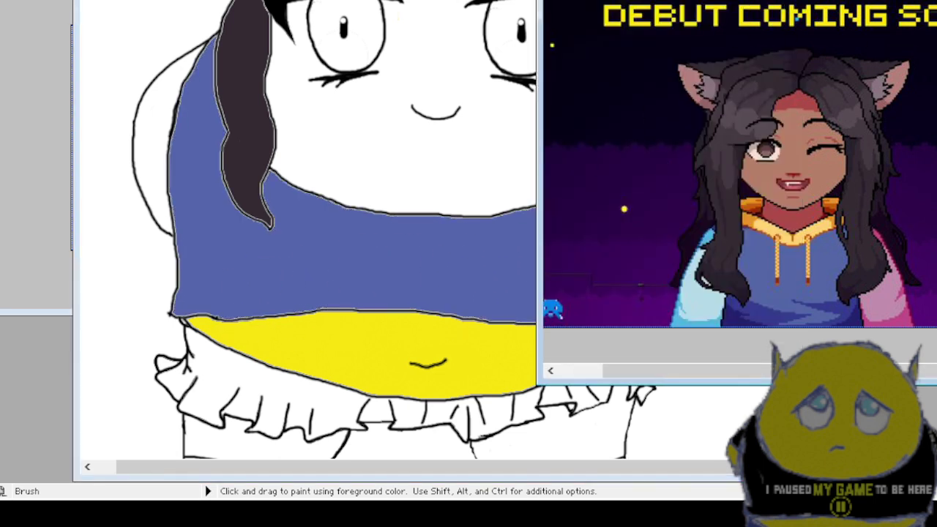
key(k)
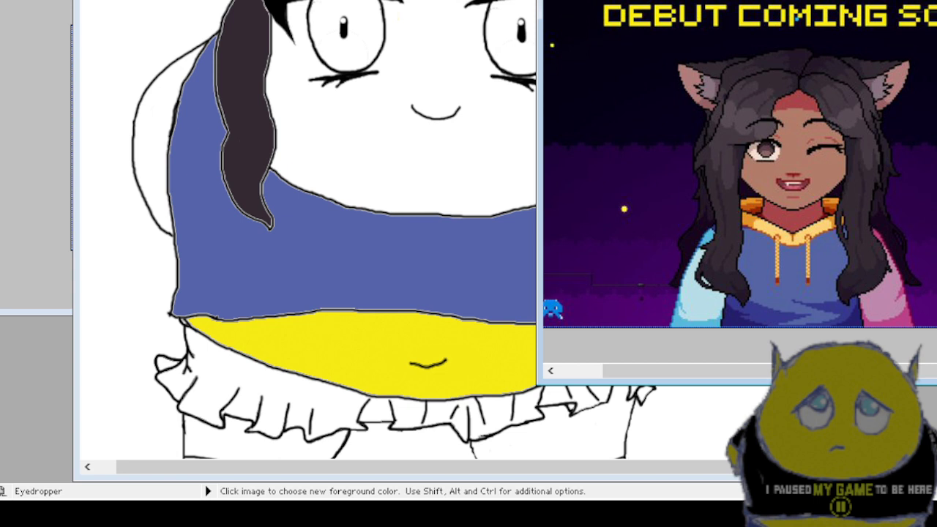
key(s)
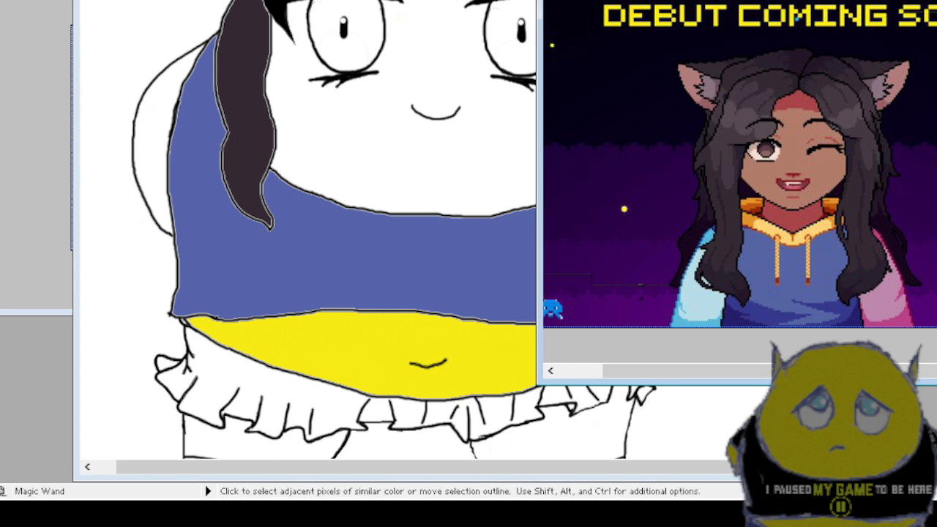
key(b)
key(s)
click(151, 130)
click(147, 121)
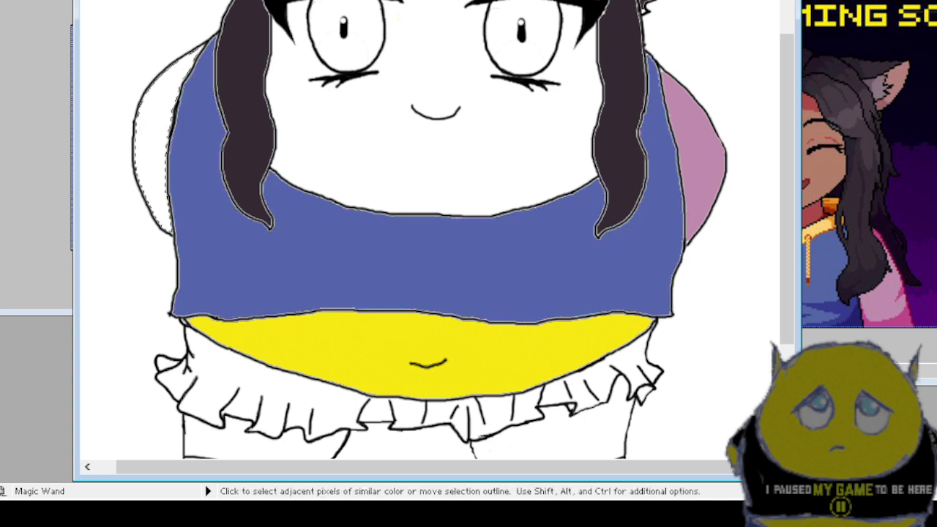
key(b)
drag(163, 37, 140, 194)
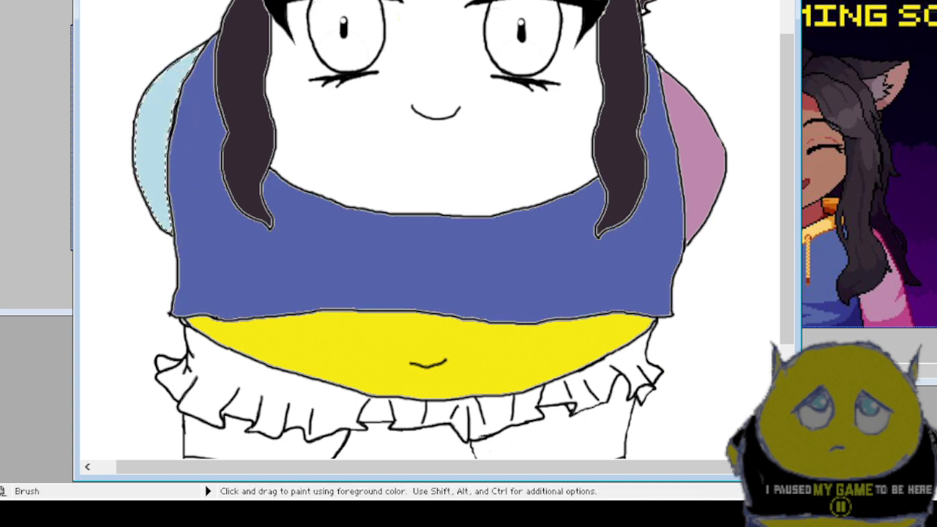
mouse_move(167, 42)
mouse_down()
mouse_move(125, 220)
mouse_move(150, 172)
mouse_up()
Select both shoes with the Magic Wand and paint them magenta sampled from the shaded part of the reference's pink sleeve.
scroll(52, 429, down, 3)
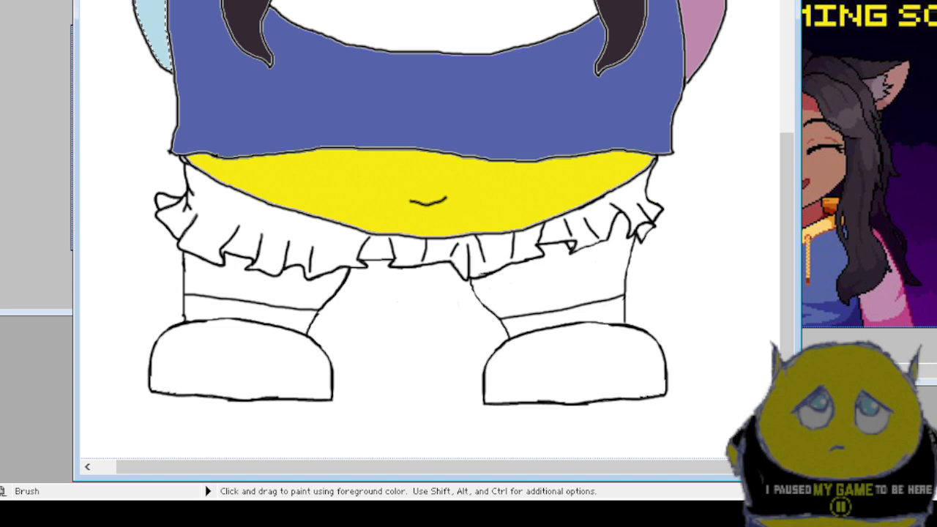
key(k)
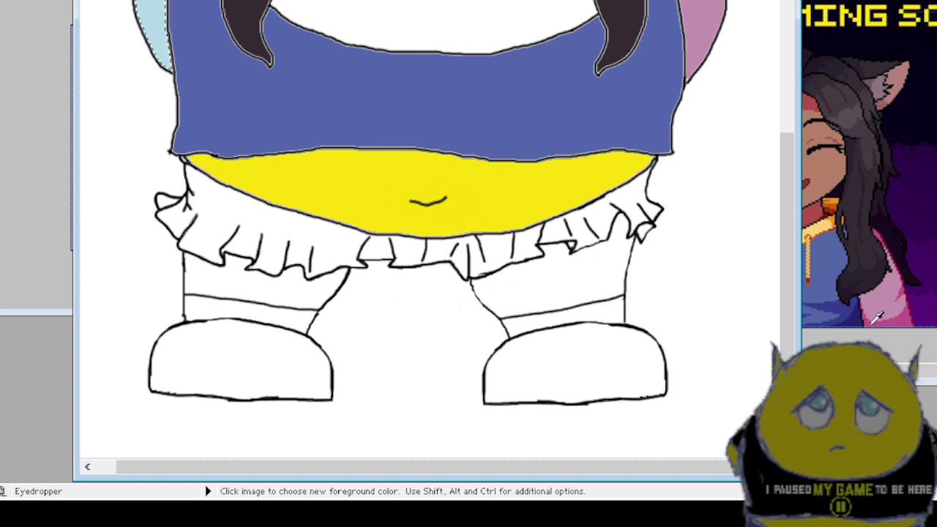
key(s)
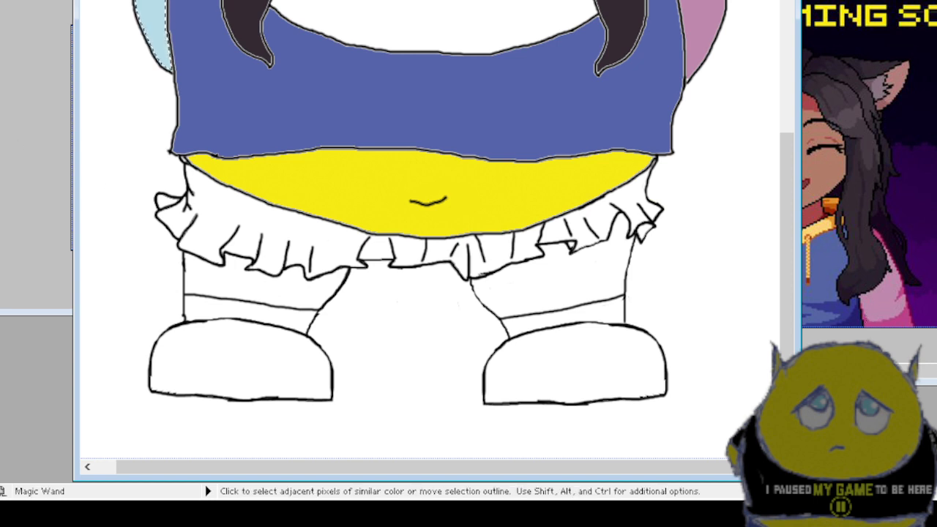
click(265, 363)
shift+click(494, 388)
key(b)
drag(246, 355, 308, 366)
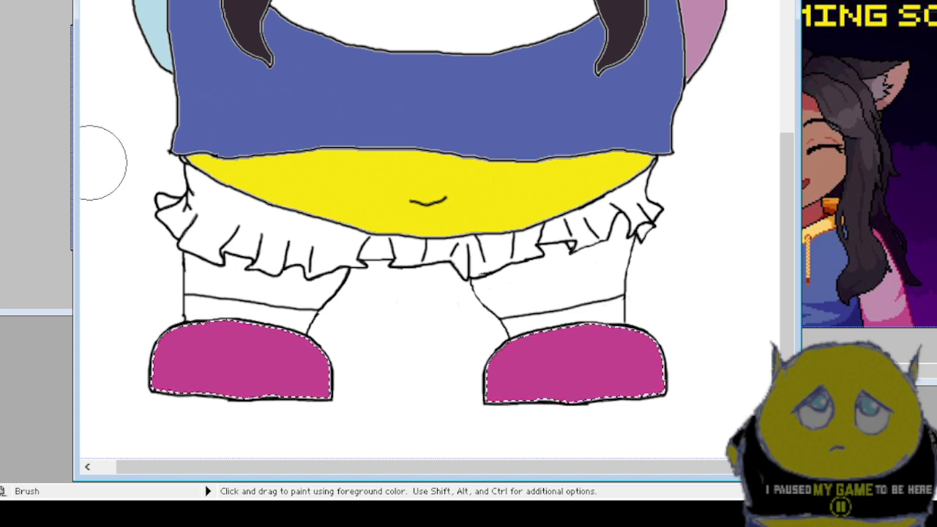
Select the narrow bands above both shoes with the Magic Wand and paint them magenta.
key(s)
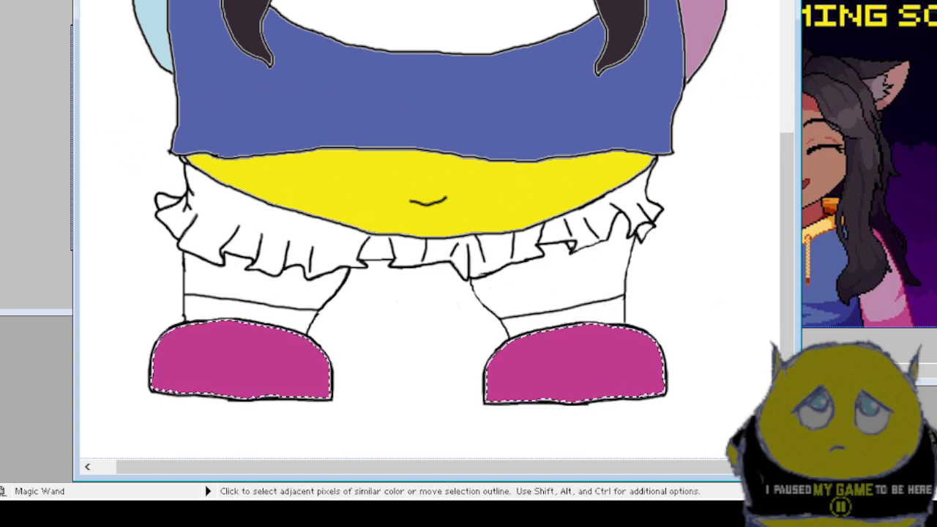
key(k)
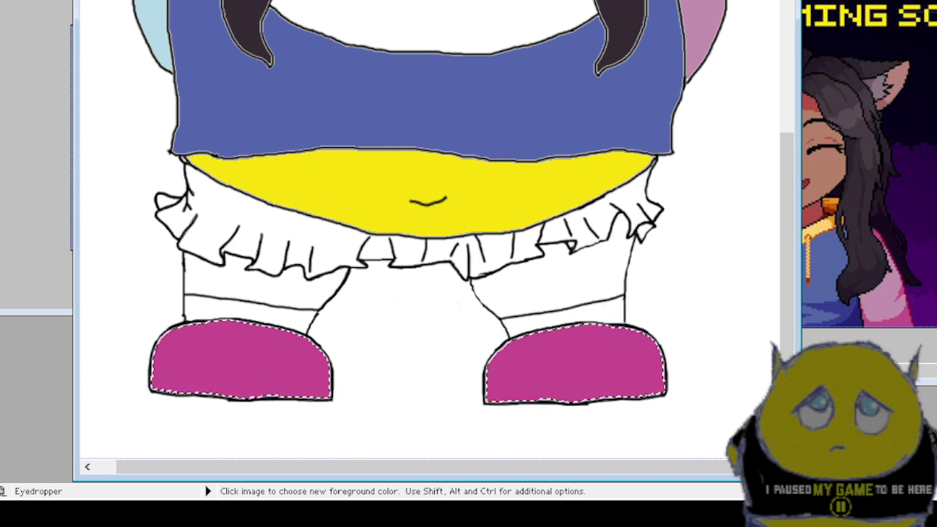
key(s)
click(201, 301)
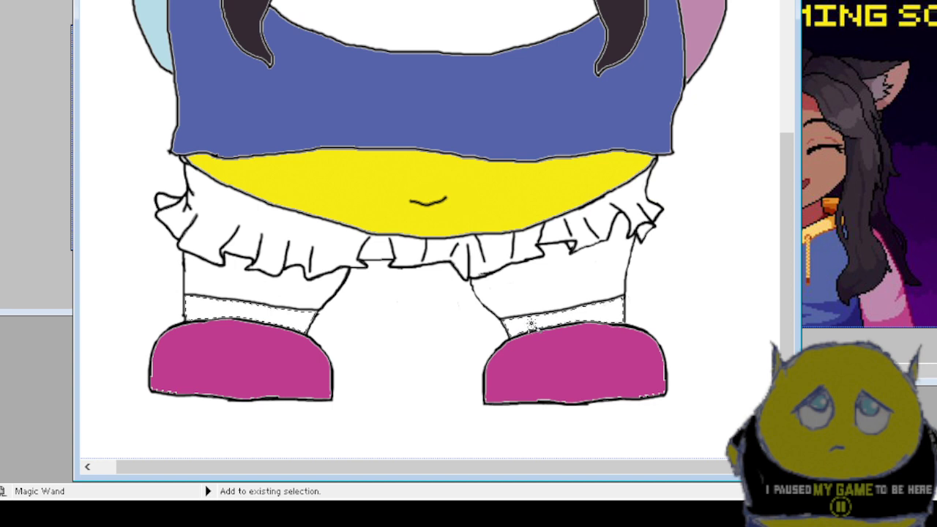
ctrl+click(531, 322)
key(b)
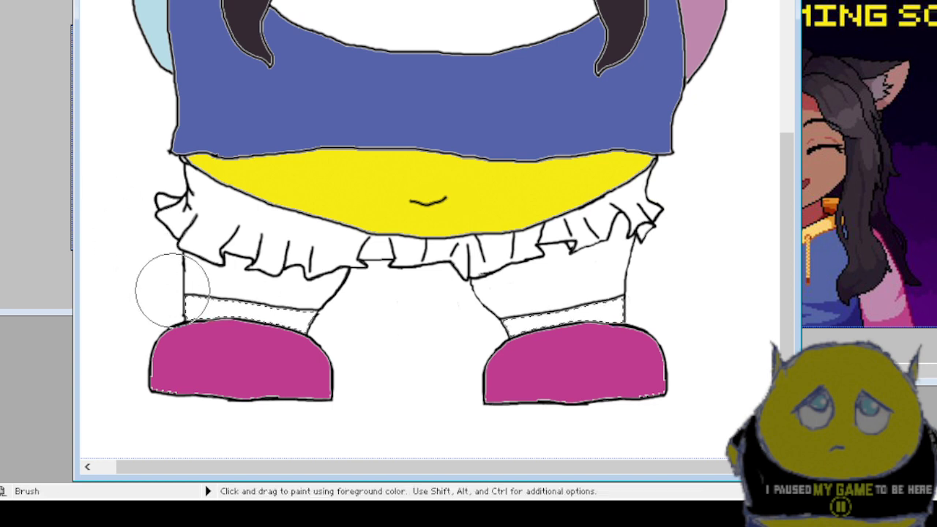
mouse_move(163, 286)
mouse_down()
mouse_move(179, 306)
mouse_move(334, 330)
mouse_up()
mouse_move(476, 333)
mouse_down()
mouse_move(659, 288)
mouse_move(502, 343)
mouse_up()
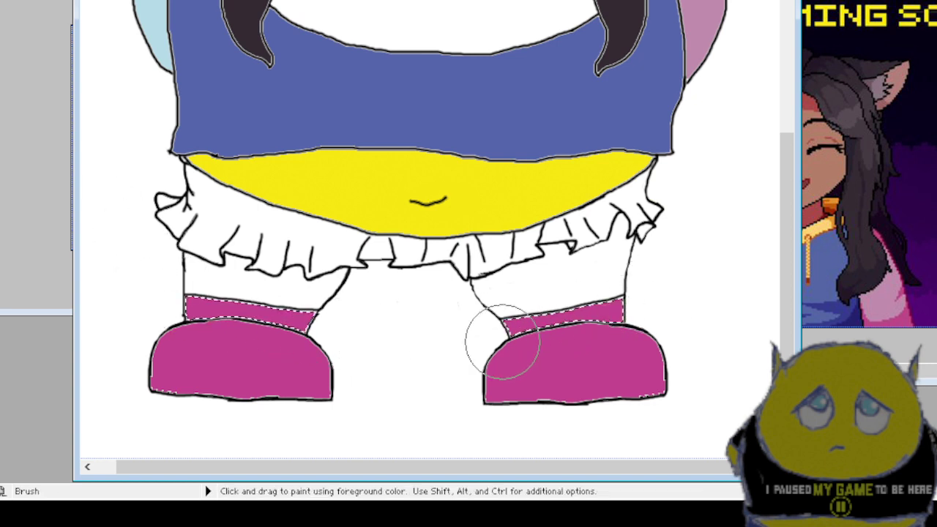
Reselect both shoes and paint them dark navy blue.
key(s)
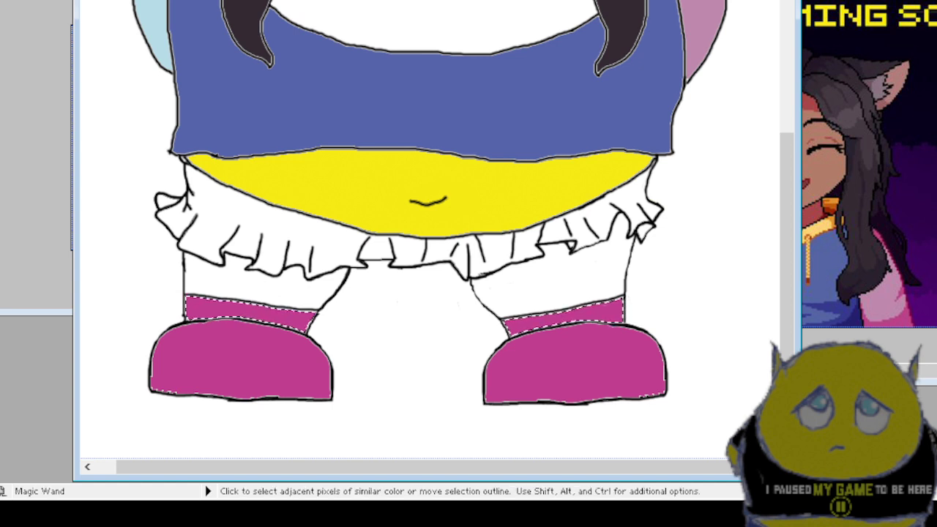
click(220, 355)
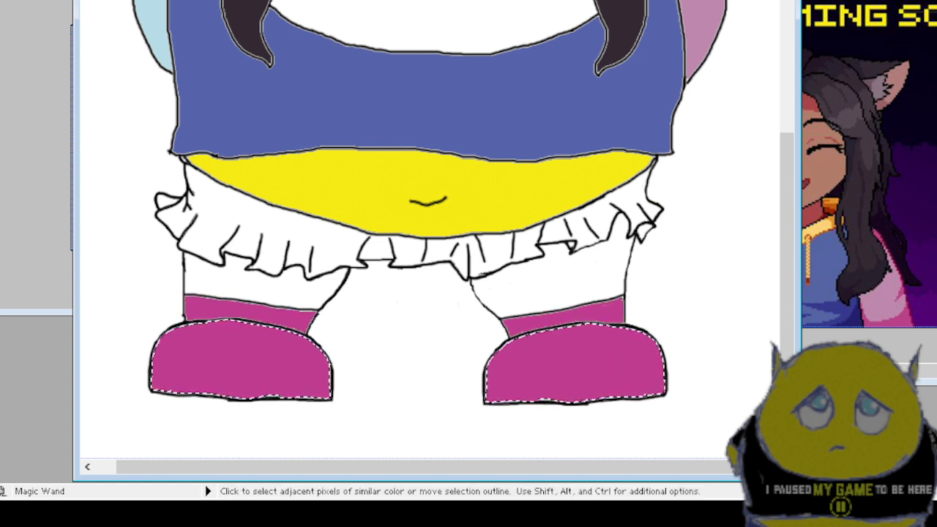
key(b)
mouse_move(176, 358)
mouse_down()
mouse_move(220, 352)
mouse_move(115, 376)
mouse_up()
mouse_move(497, 377)
mouse_down()
mouse_move(561, 360)
mouse_move(519, 382)
mouse_move(650, 395)
mouse_up()
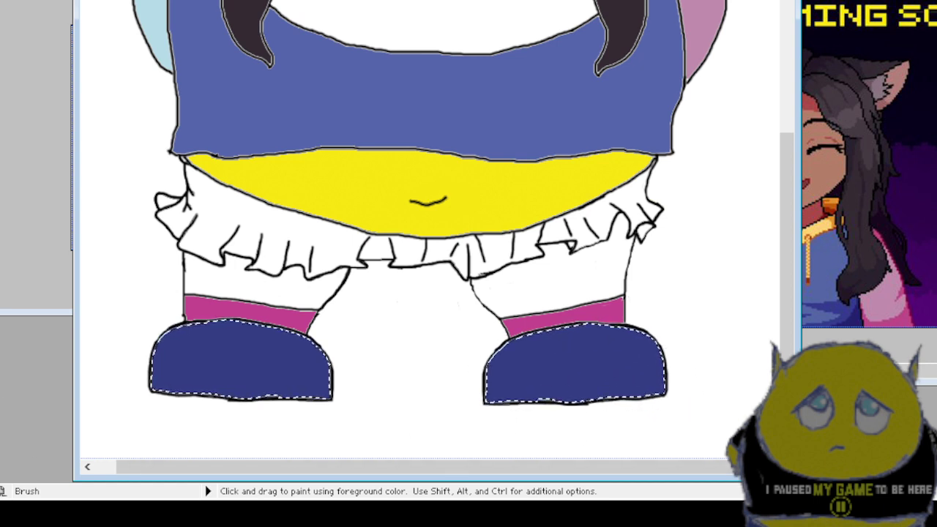
Try to select the ruffled hem's sections below the belly with the Magic Wand, working from the left end to the right, and clear the selection.
key(k)
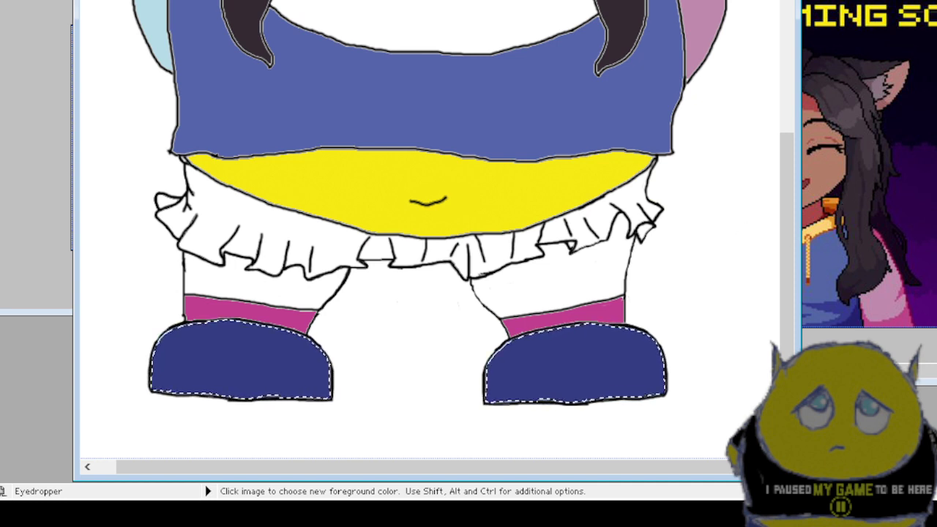
key(s)
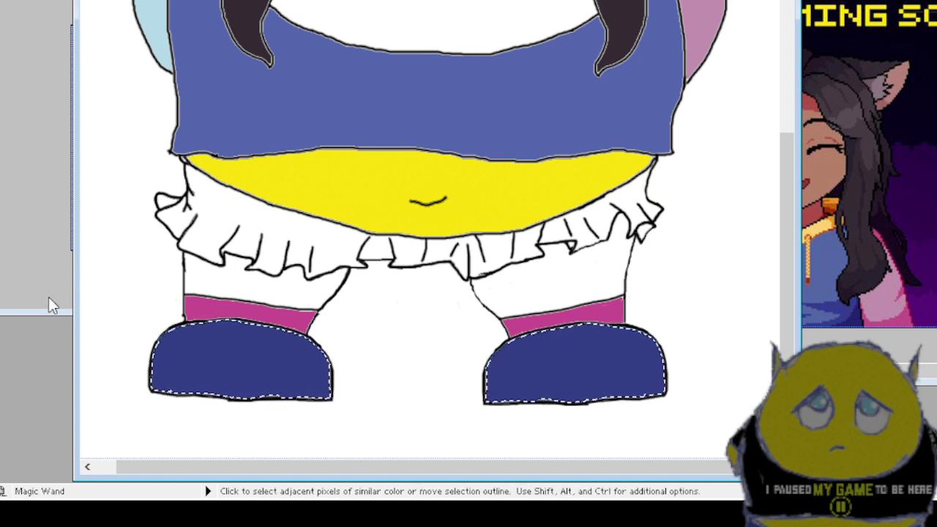
key(m)
key(ctrl+plus)
key(ctrl+plus)
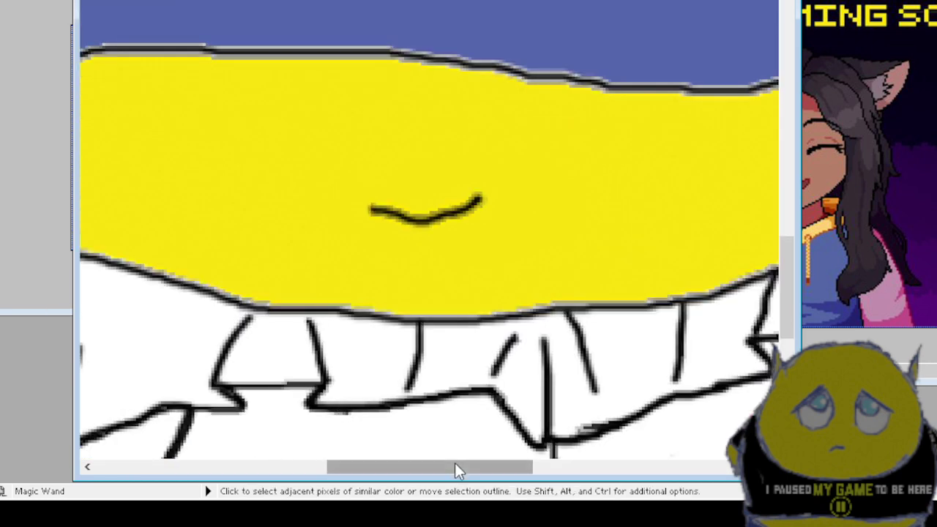
drag(455, 464, 230, 466)
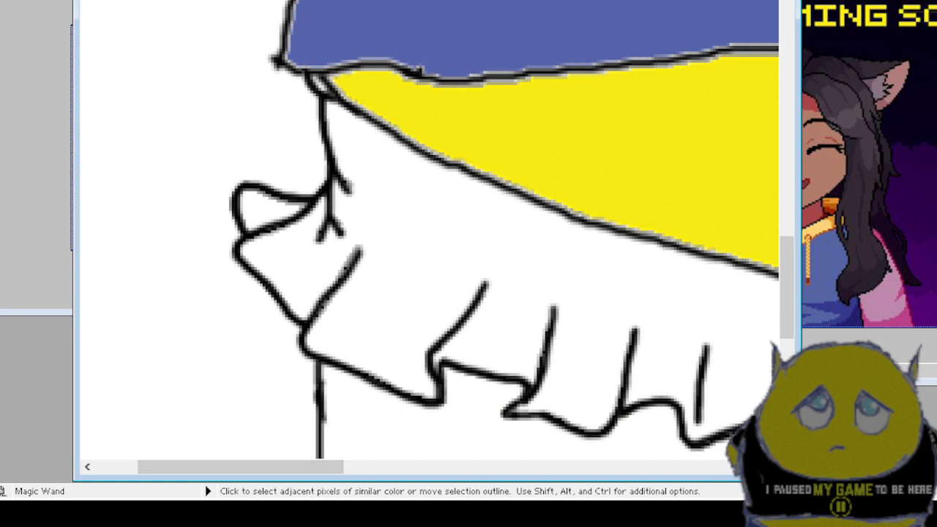
click(464, 259)
drag(307, 471, 465, 496)
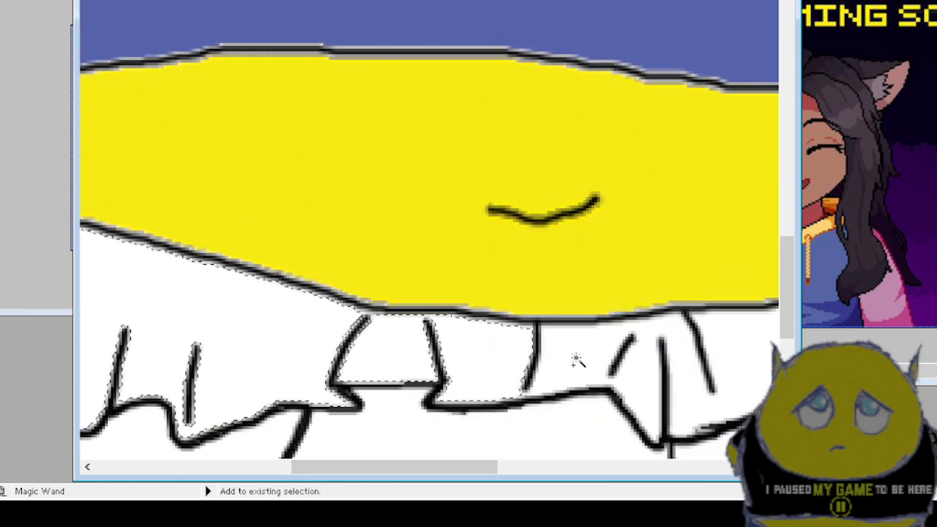
shift+click(621, 382)
drag(436, 472, 582, 499)
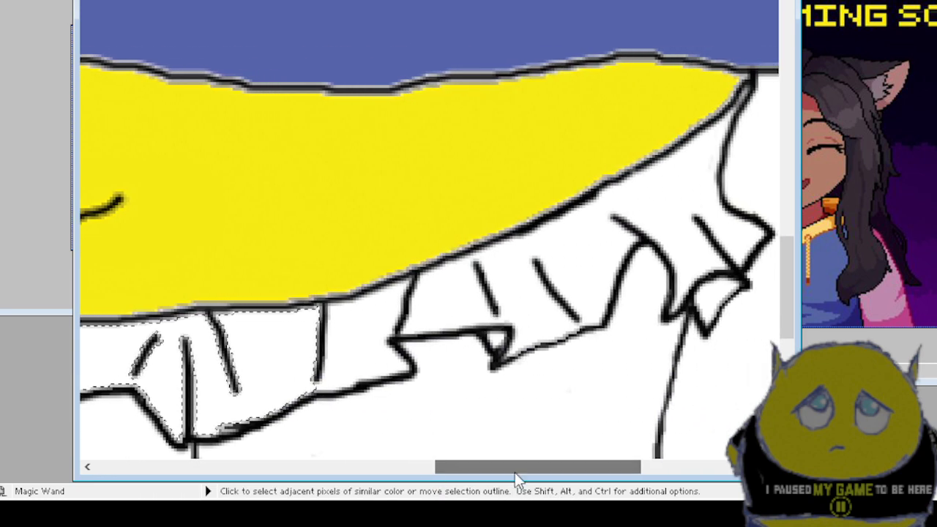
ctrl+click(366, 341)
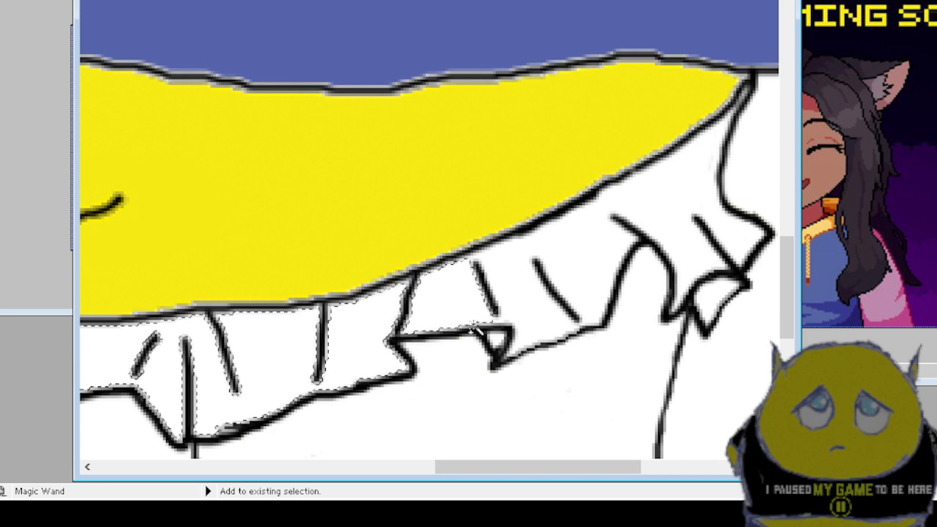
ctrl+click(496, 342)
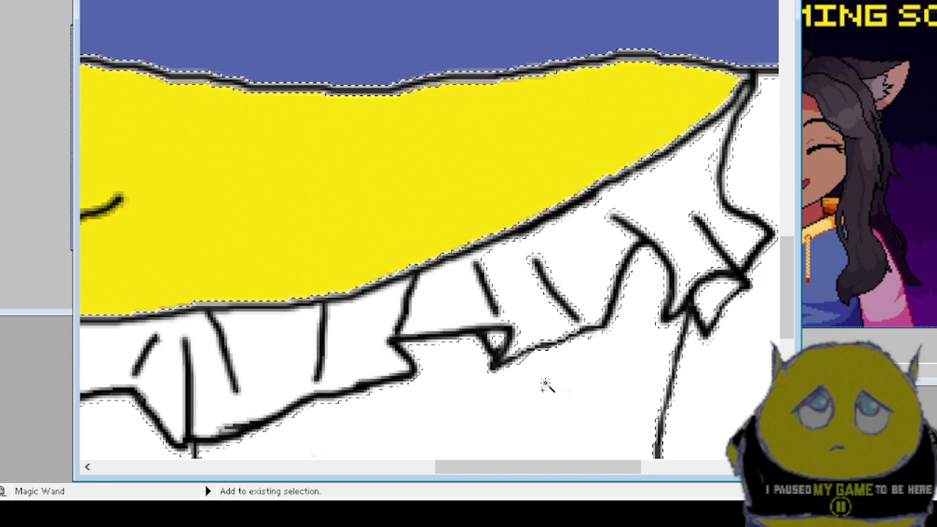
key(ctrl+d)
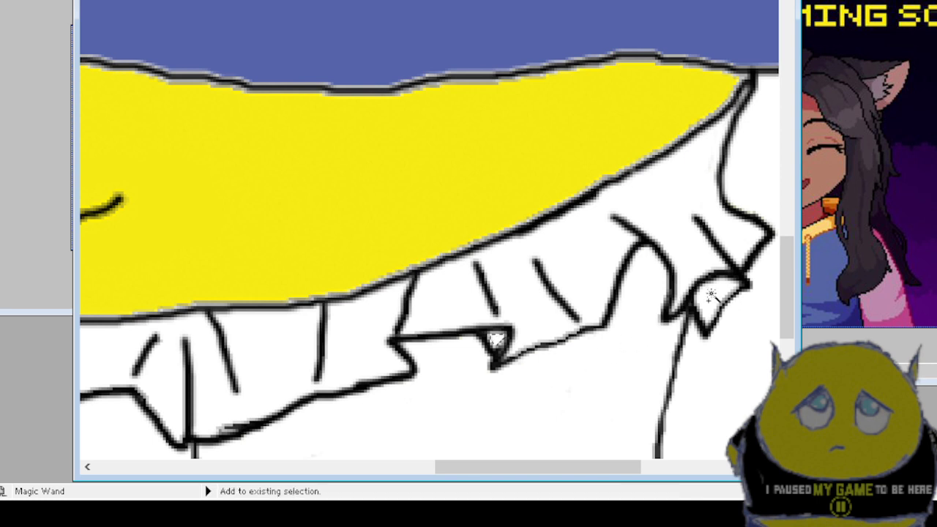
Select the ruffled hem's sections below the belly with the Magic Wand, working from the right end to the left.
ctrl+click(661, 218)
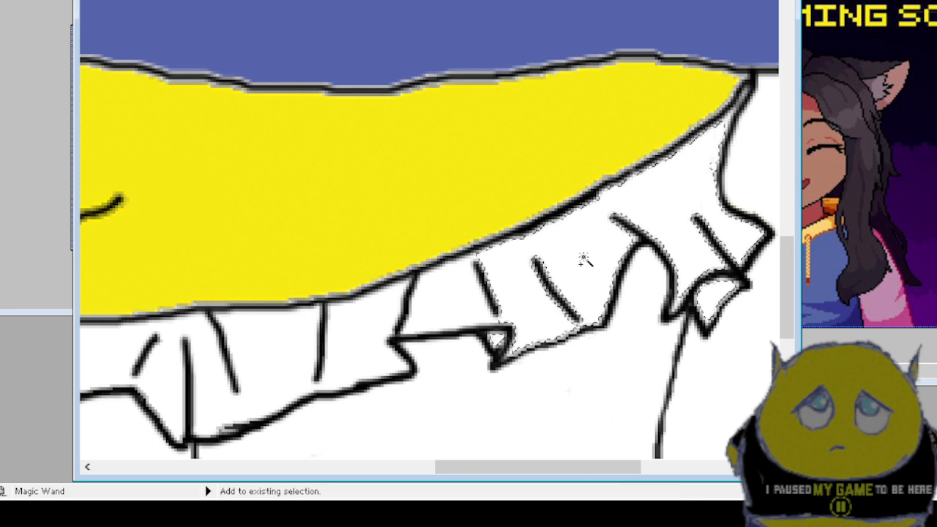
ctrl+click(445, 303)
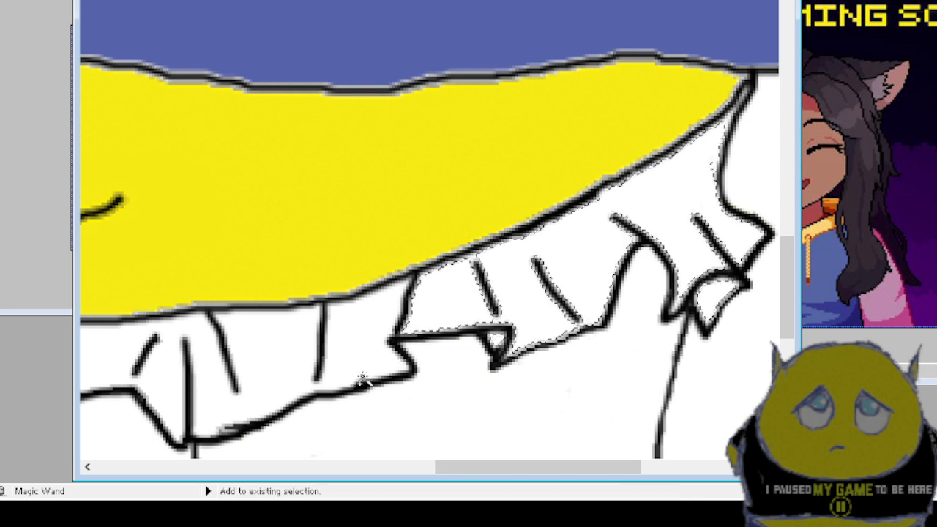
click(352, 353)
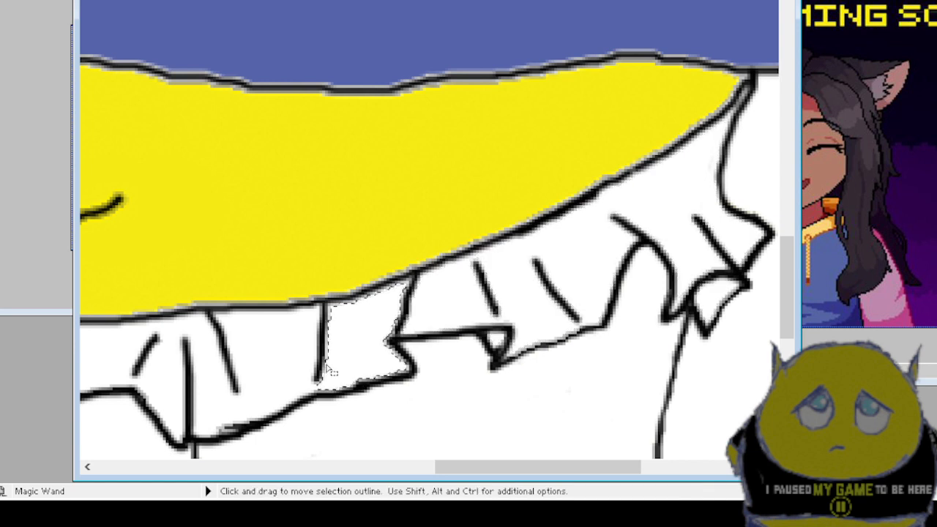
ctrl+click(272, 356)
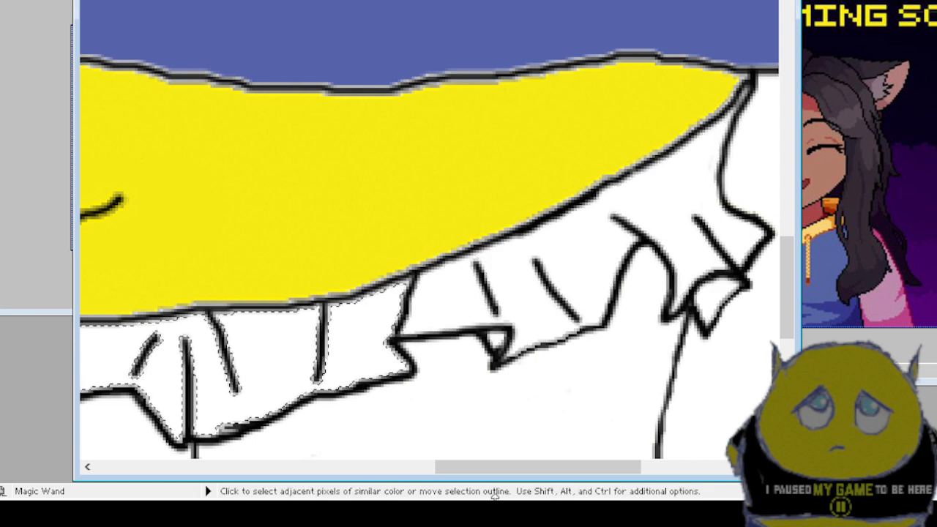
mouse_move(526, 467)
mouse_down()
mouse_move(432, 472)
mouse_move(405, 484)
mouse_move(391, 475)
mouse_up()
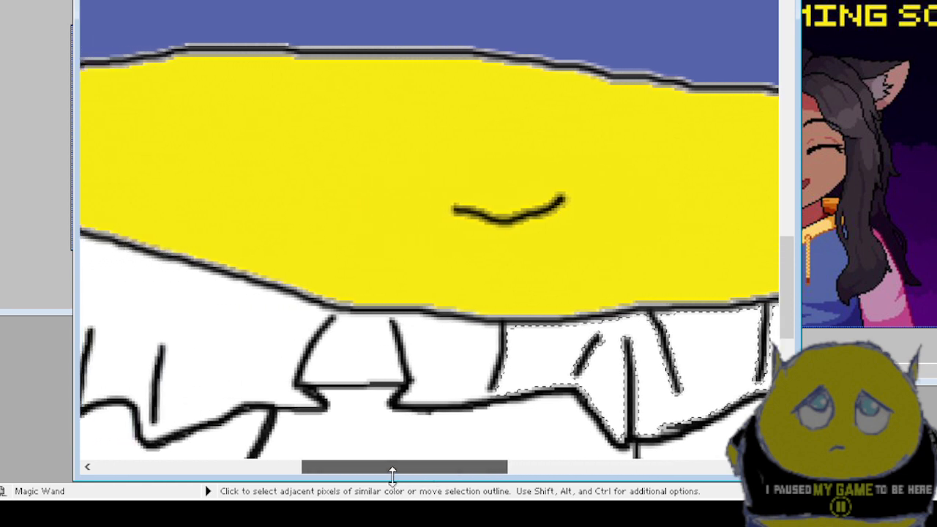
ctrl+click(363, 368)
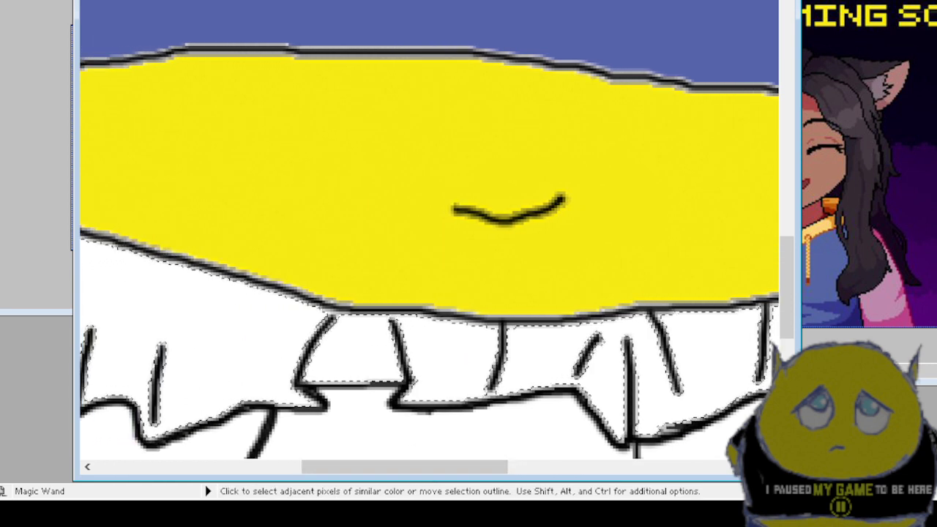
drag(420, 471, 272, 489)
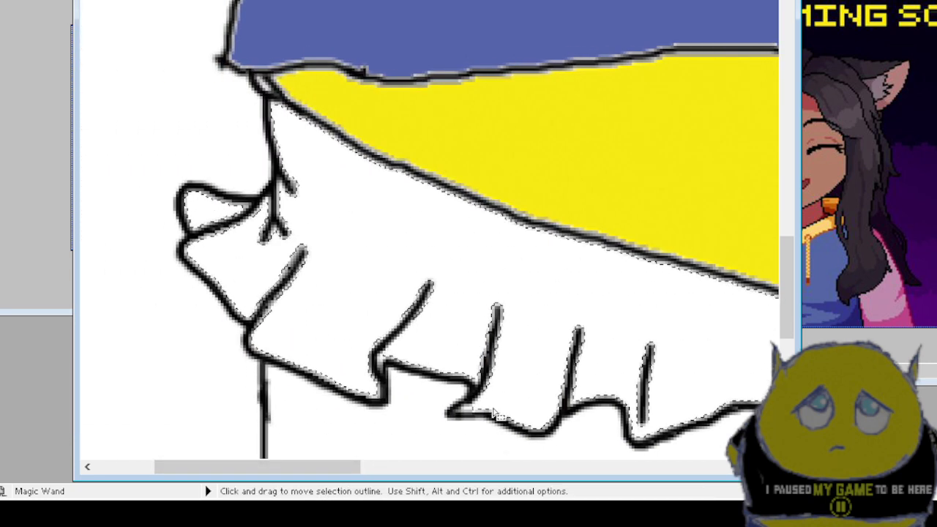
Paint the selected ruffle sections orange from the left end to past the middle of the hem.
scroll(439, 429, down, 1)
scroll(440, 428, down, 1)
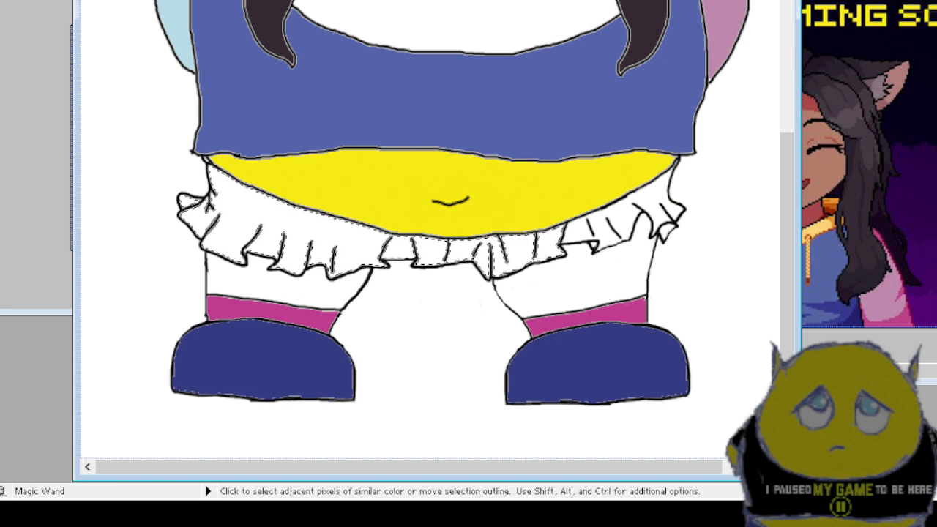
key(b)
click(175, 199)
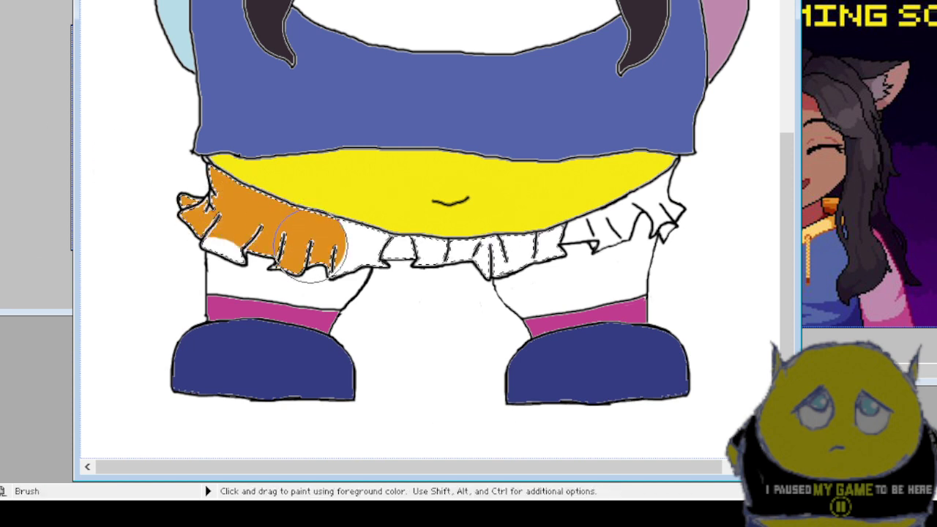
drag(448, 256, 642, 240)
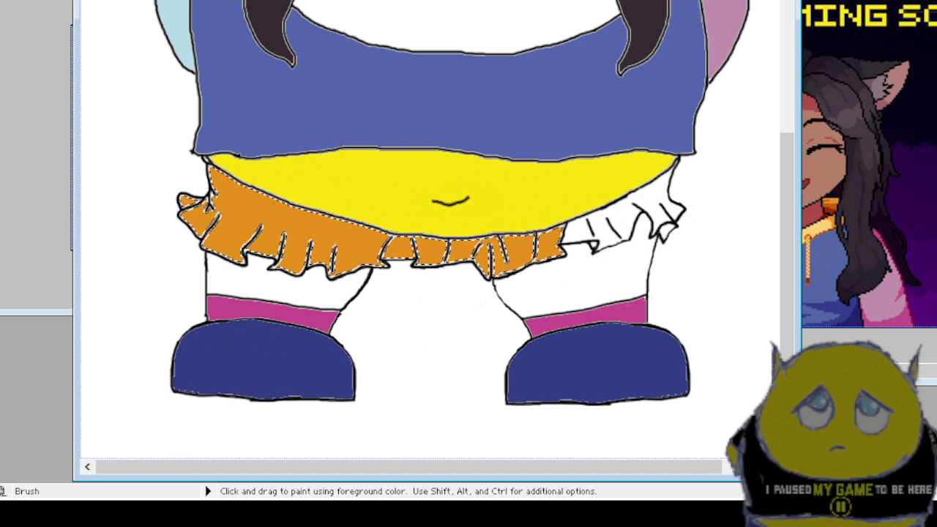
Add the ruffle's right end and its small fold to the Magic Wand selection and paint them orange.
key(s)
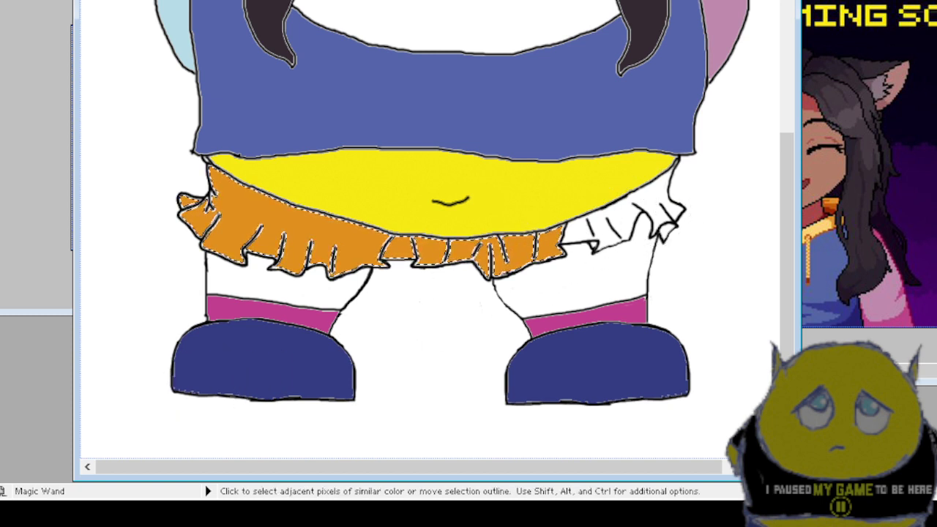
click(618, 220)
click(664, 224)
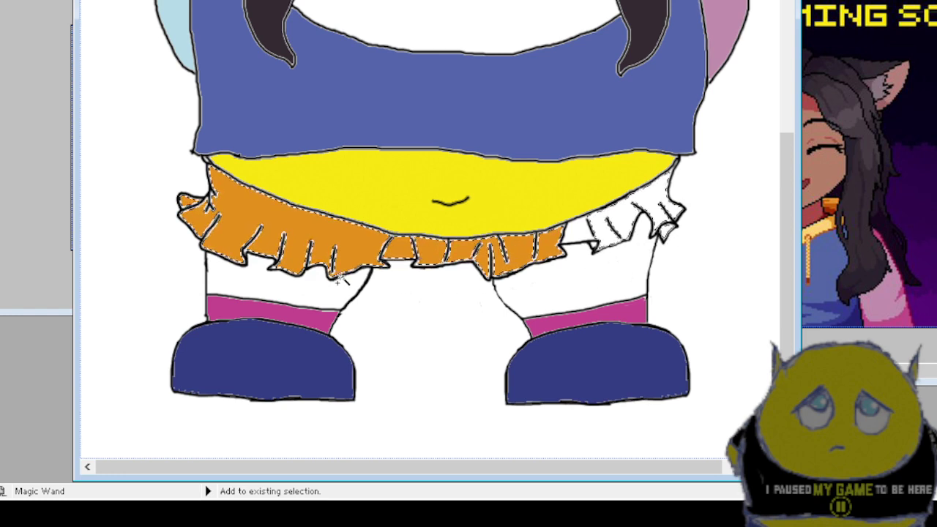
key(b)
mouse_move(663, 194)
mouse_down()
mouse_move(596, 219)
mouse_move(648, 247)
mouse_move(675, 156)
mouse_move(665, 234)
mouse_move(600, 231)
mouse_up()
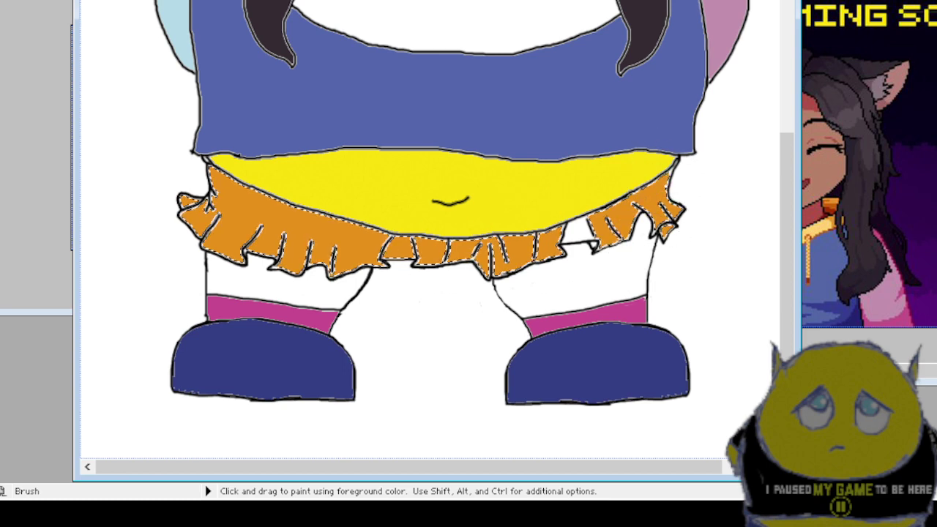
Select the white ruffle section left of the painted right end, plus its tiny fold, and paint both orange.
key(s)
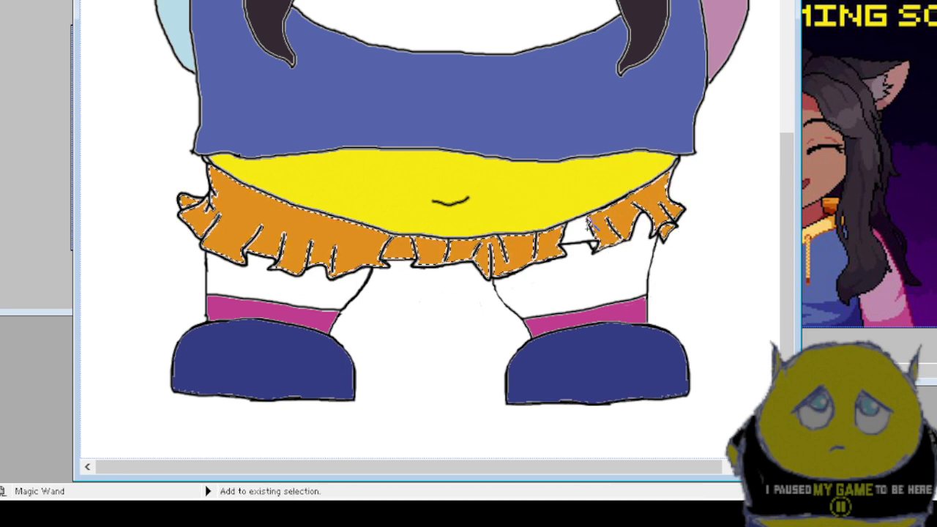
click(592, 241)
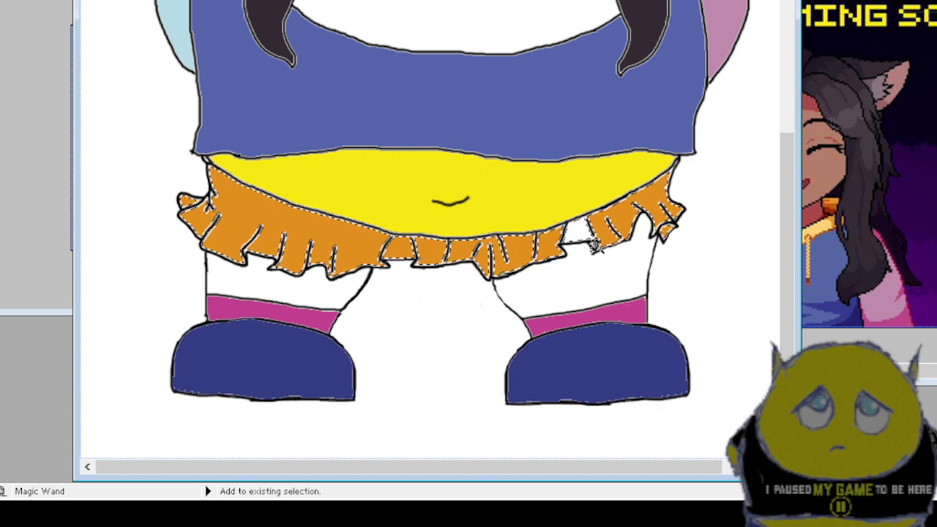
click(597, 248)
key(ctrl+d)
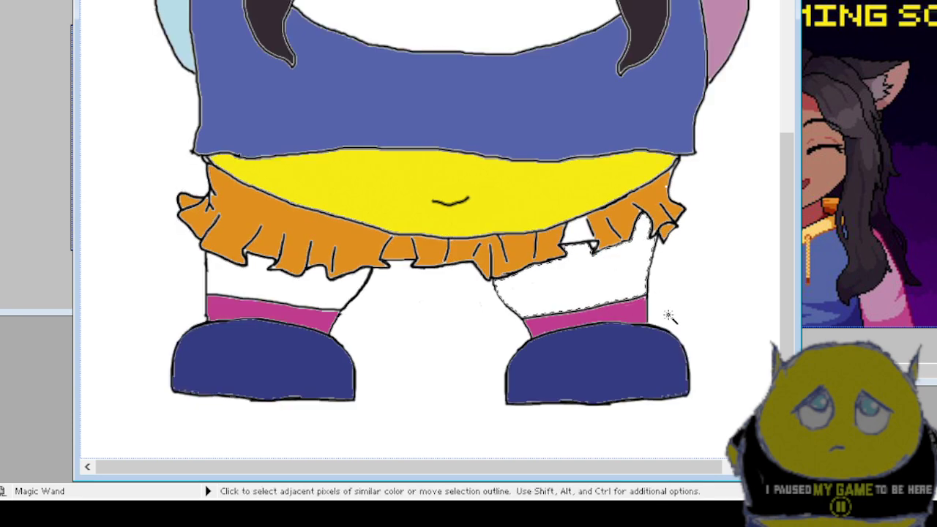
key(ctrl+plus)
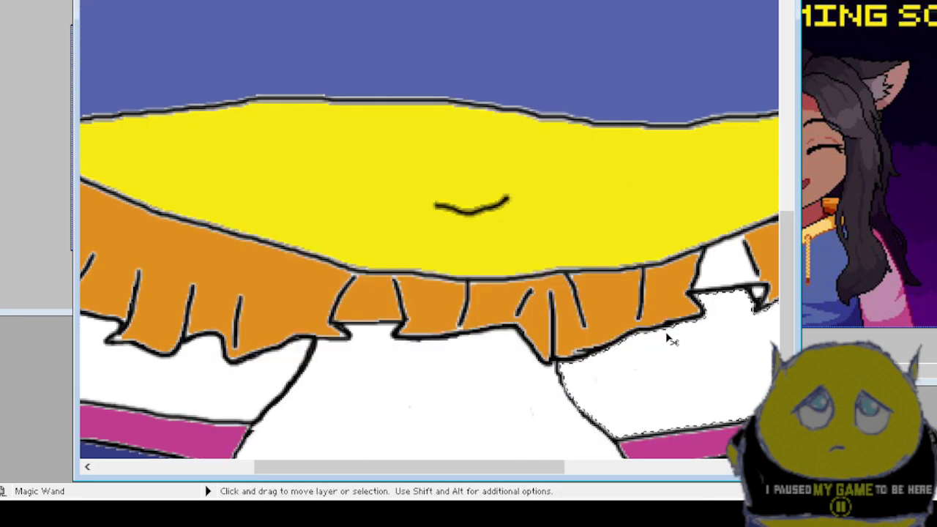
key(ctrl+plus)
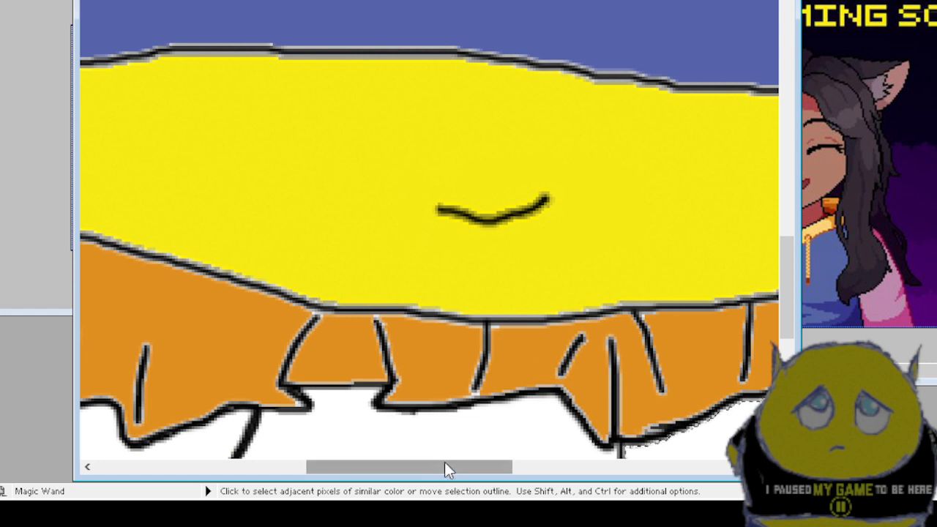
drag(444, 469, 570, 468)
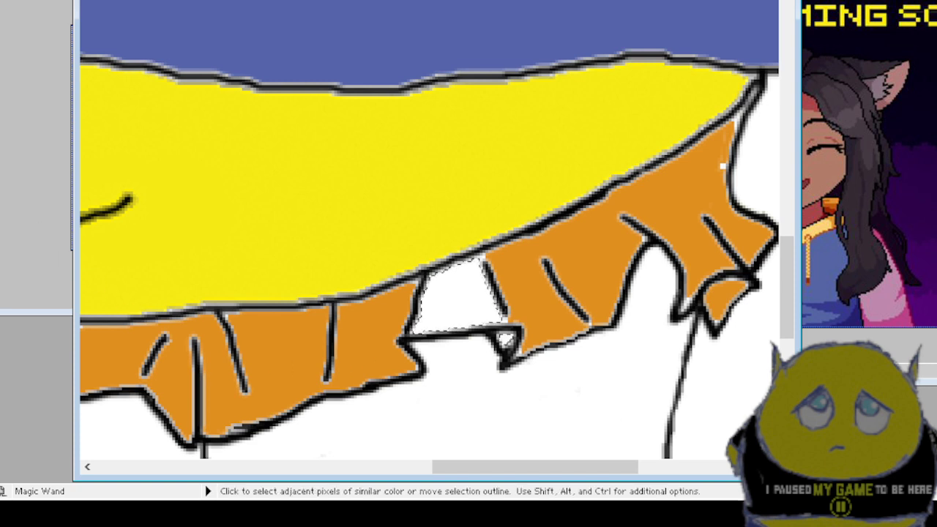
key(b)
drag(344, 219, 548, 360)
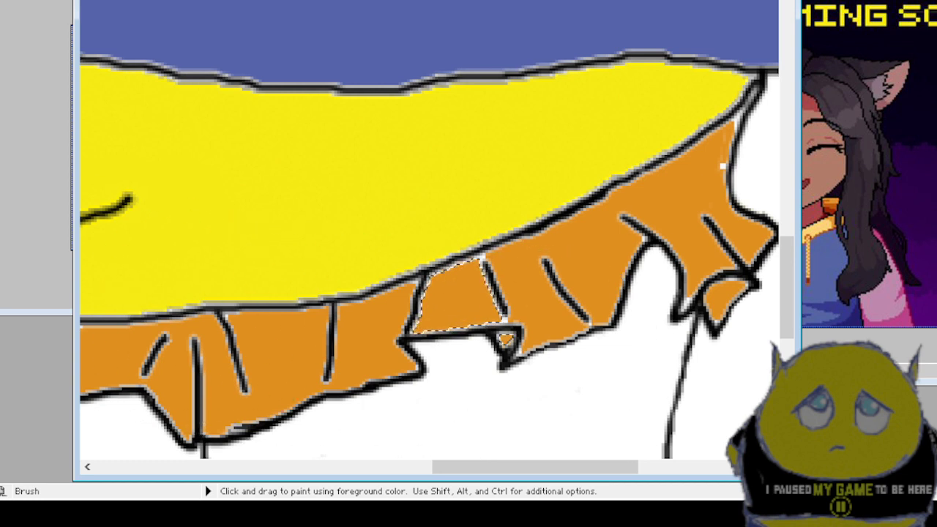
Touch up the remaining white gaps along the ruffled hem with orange, including the narrow tip at its right end.
key(e)
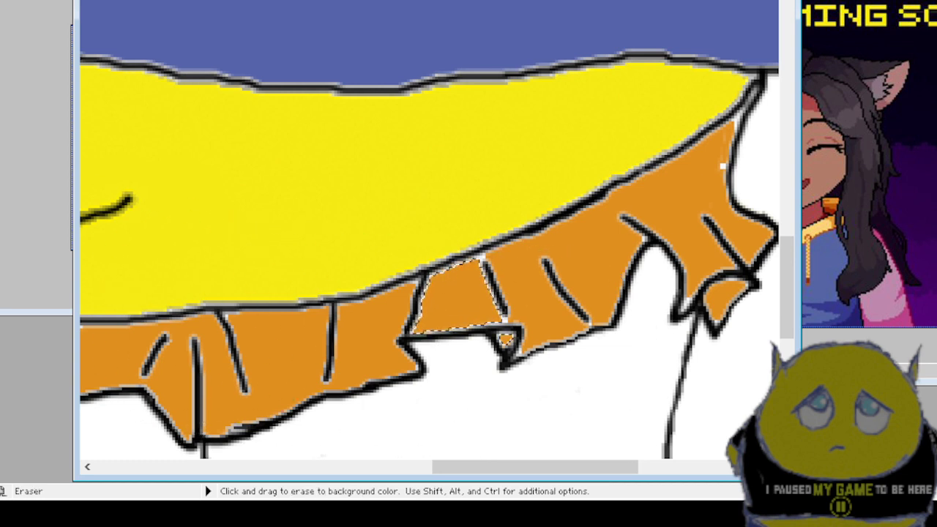
key(b)
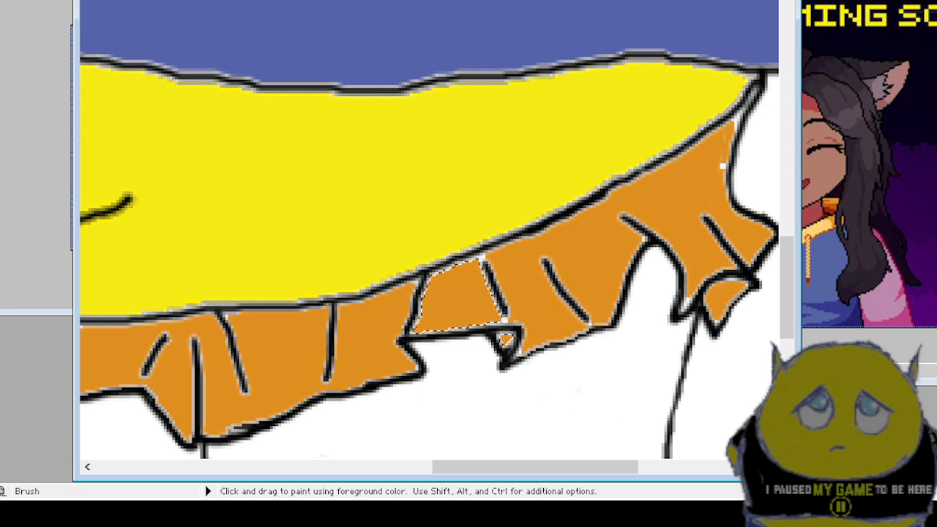
key(s)
click(295, 179)
key(b)
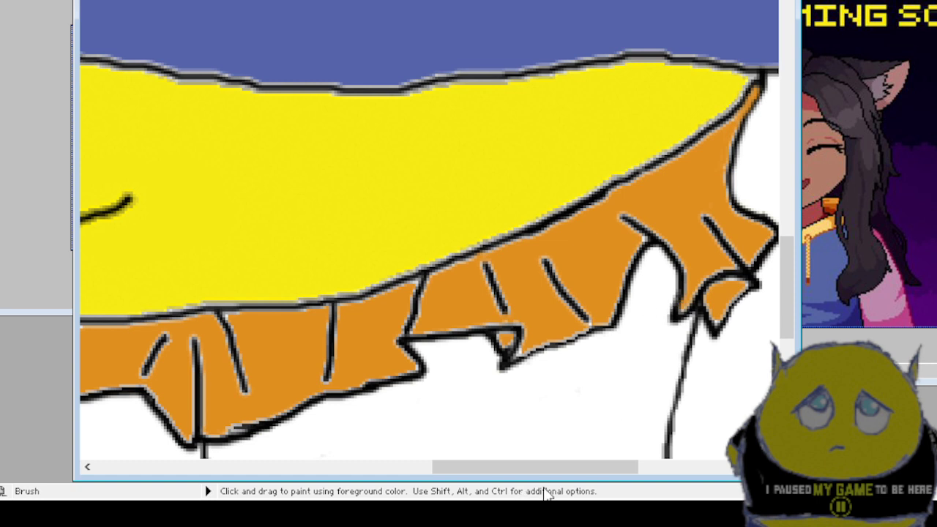
drag(569, 467, 233, 467)
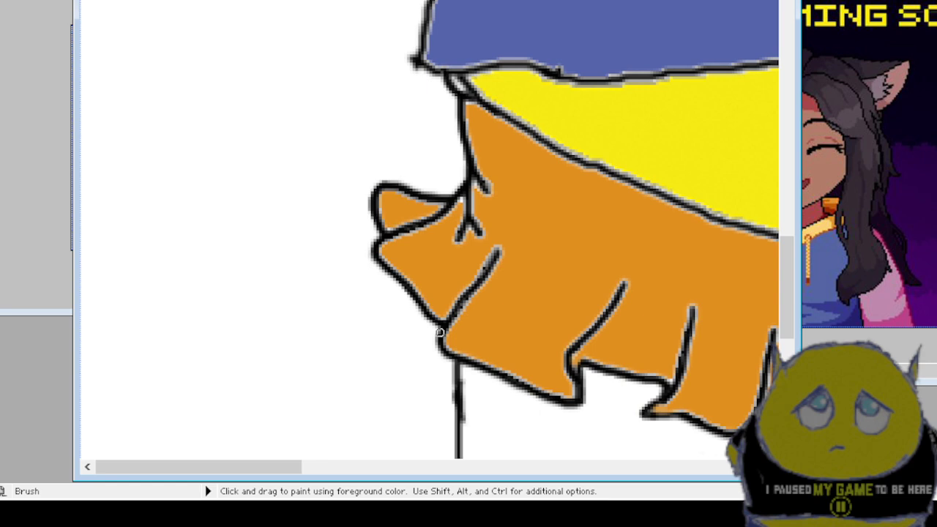
key(m)
scroll(428, 327, down, 5)
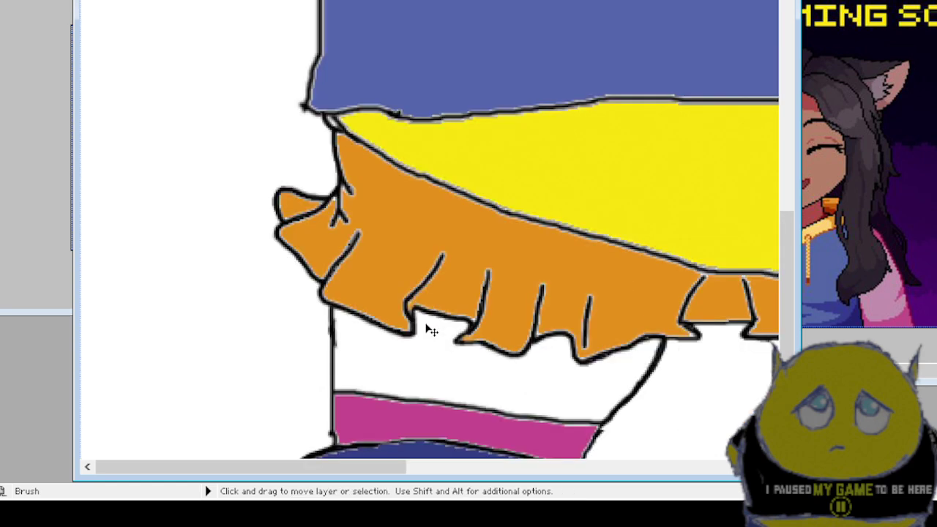
key(b)
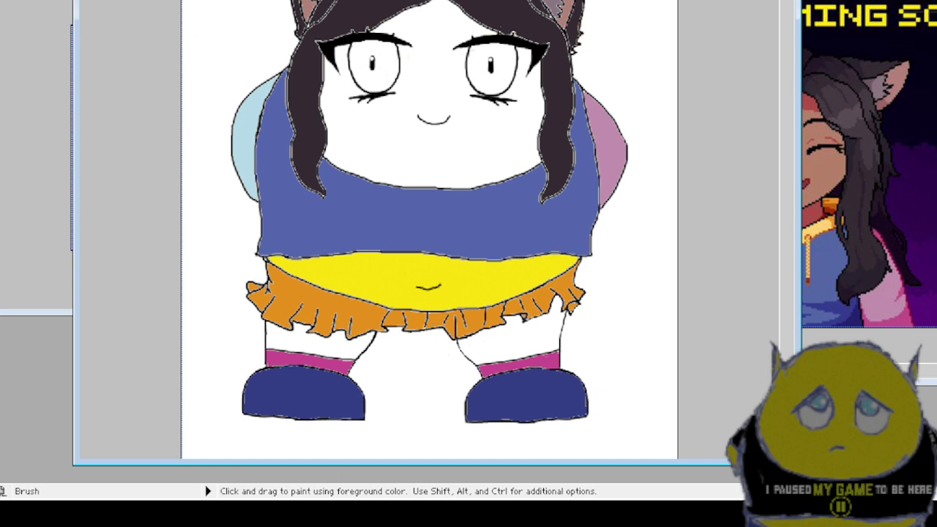
Select the white areas of both legs and the face together with the Magic Wand.
key(s)
click(307, 344)
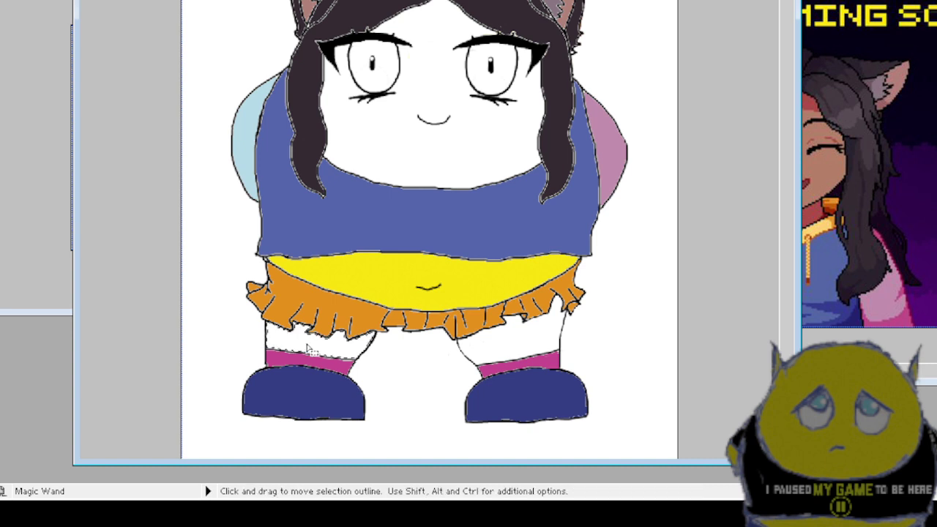
ctrl+click(507, 343)
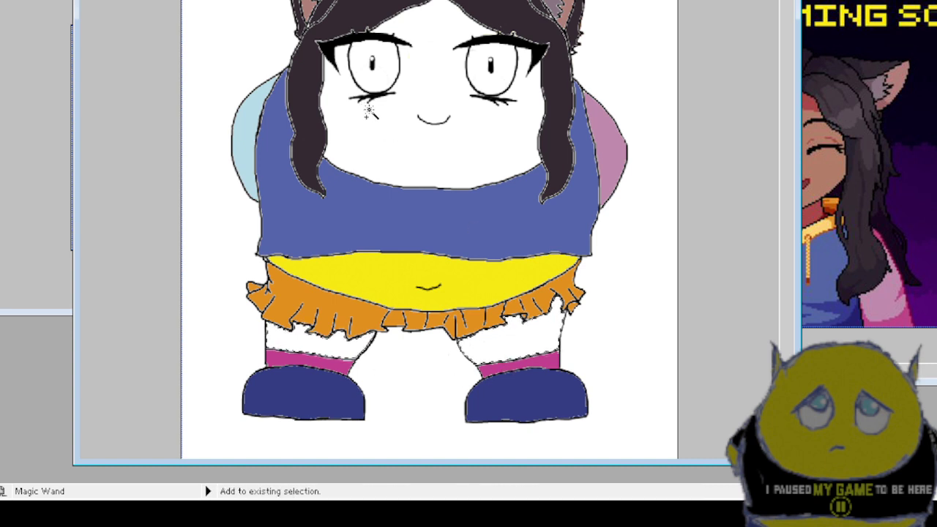
ctrl+click(380, 141)
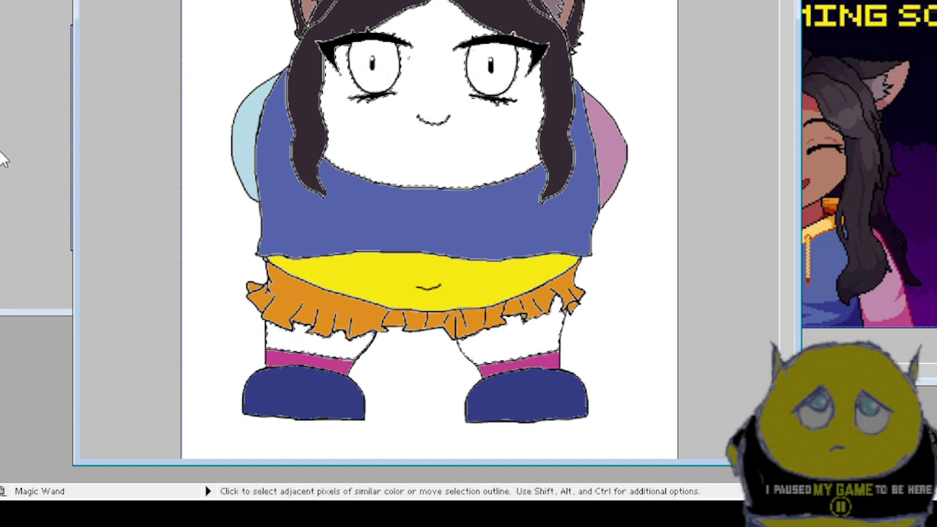
Paint the selected face and both legs in the belly's yellow.
key(k)
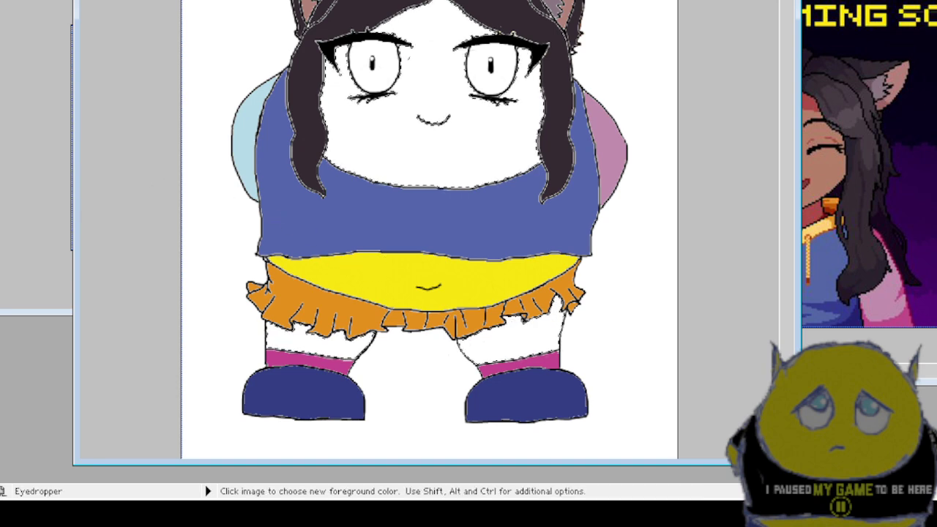
key(b)
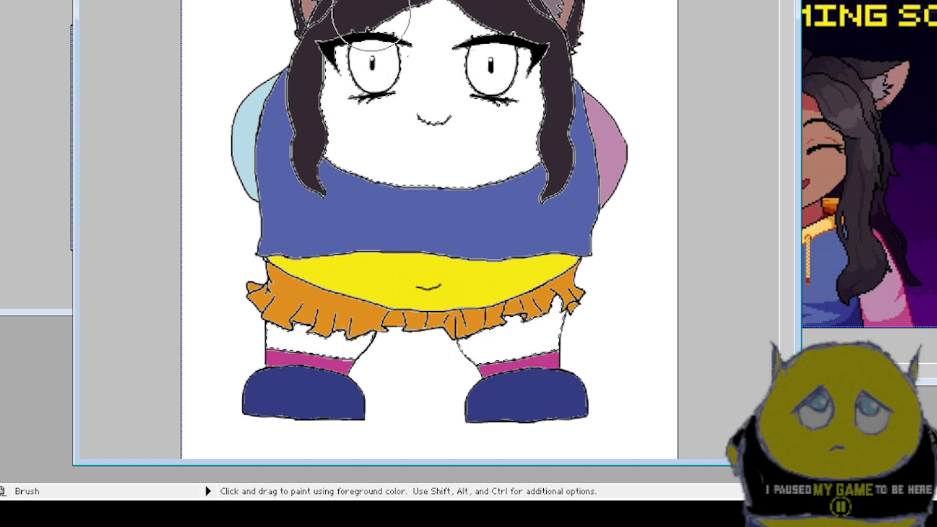
mouse_move(439, 29)
mouse_down()
mouse_move(350, 84)
mouse_move(465, 15)
mouse_move(459, 62)
mouse_move(423, 145)
mouse_move(502, 44)
mouse_move(490, 131)
mouse_move(499, 150)
mouse_move(511, 35)
mouse_move(499, 150)
mouse_move(418, 158)
mouse_move(319, 148)
mouse_move(510, 117)
mouse_up()
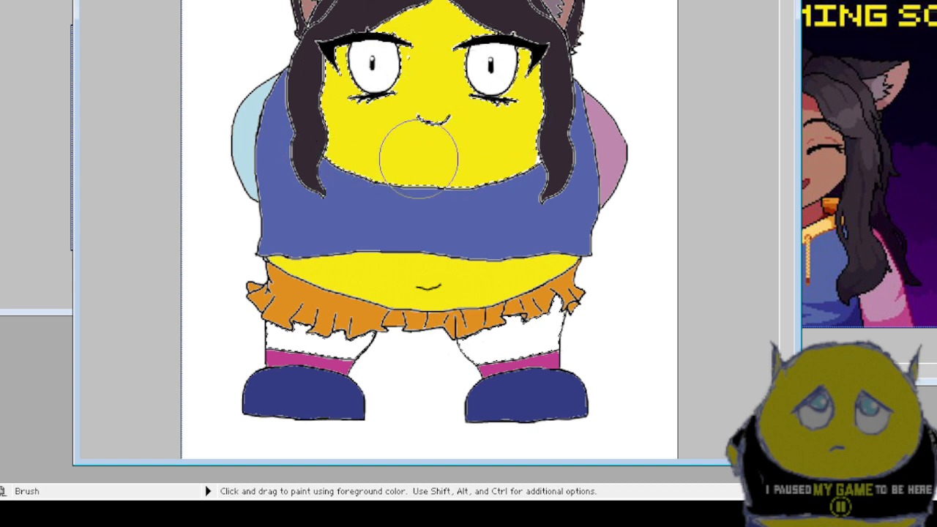
mouse_move(505, 344)
mouse_down()
mouse_move(564, 314)
mouse_move(476, 355)
mouse_move(376, 334)
mouse_move(235, 329)
mouse_up()
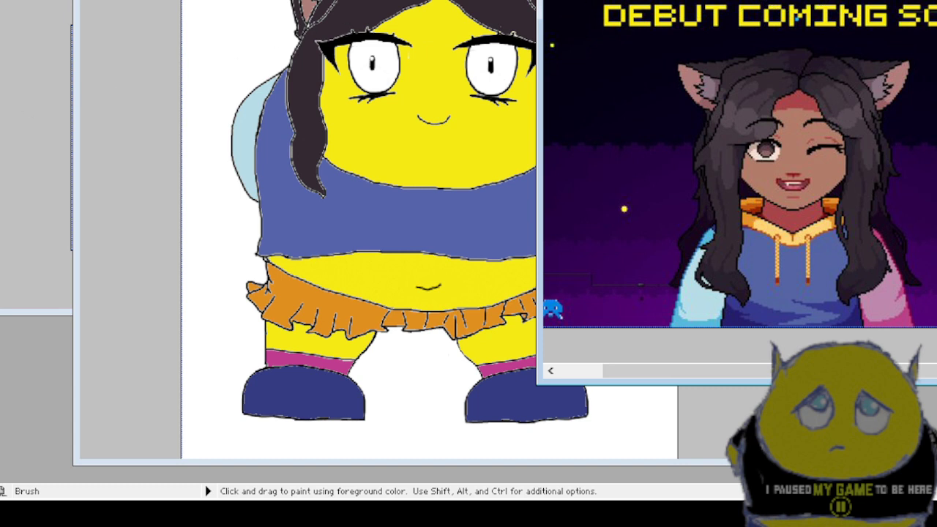
Select the white irises of both eyes with the Magic Wand and paint them dark mauve-brown, sampled from the reference character, leaving the highlights white.
key(k)
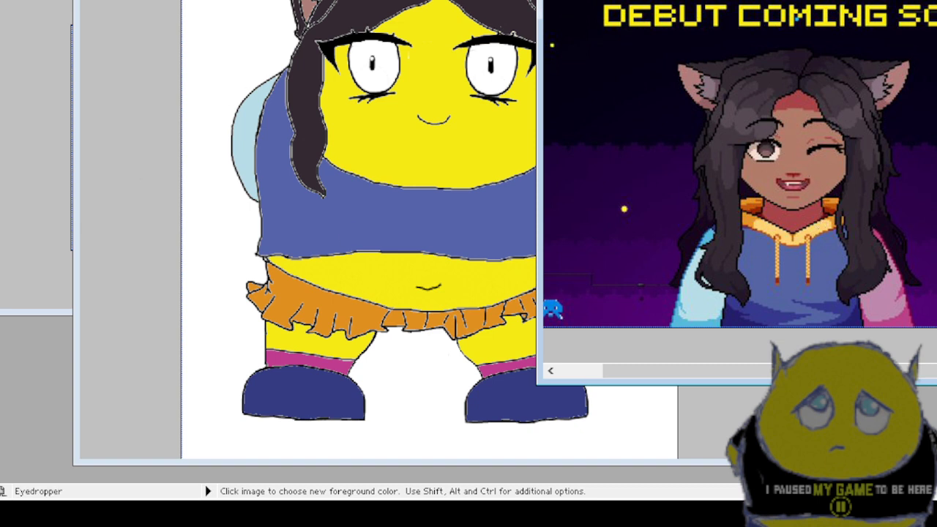
key(s)
click(364, 80)
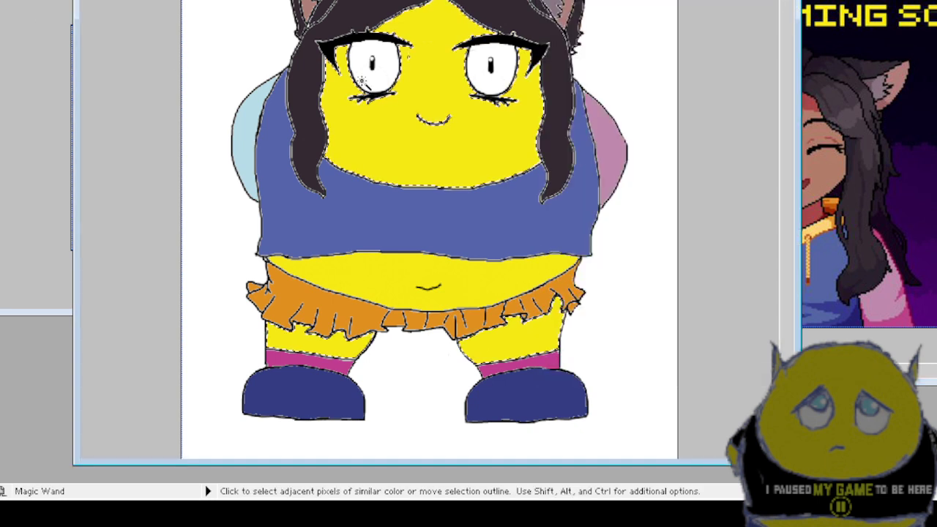
ctrl+click(477, 78)
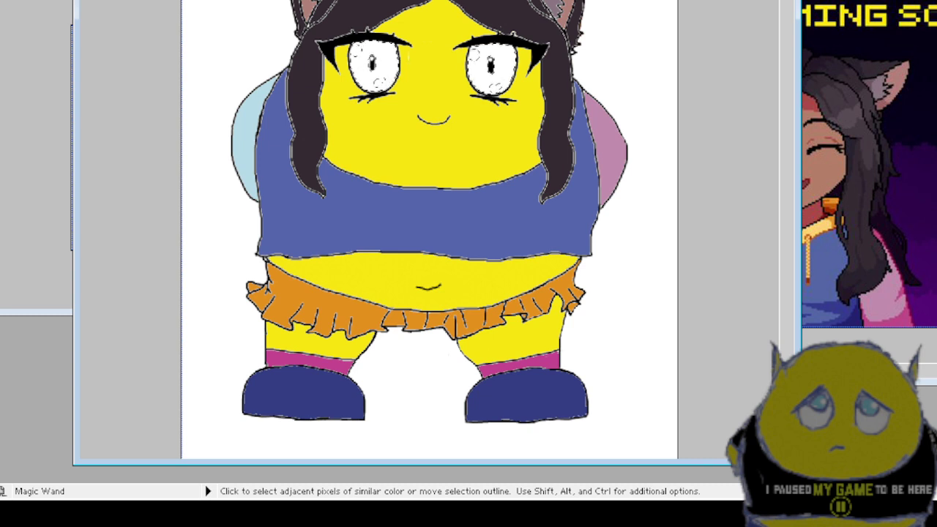
key(b)
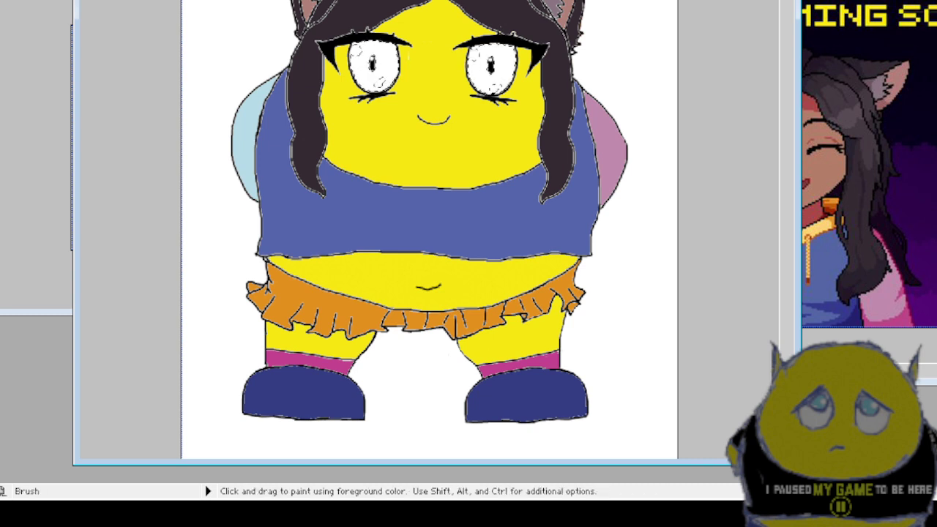
click(374, 65)
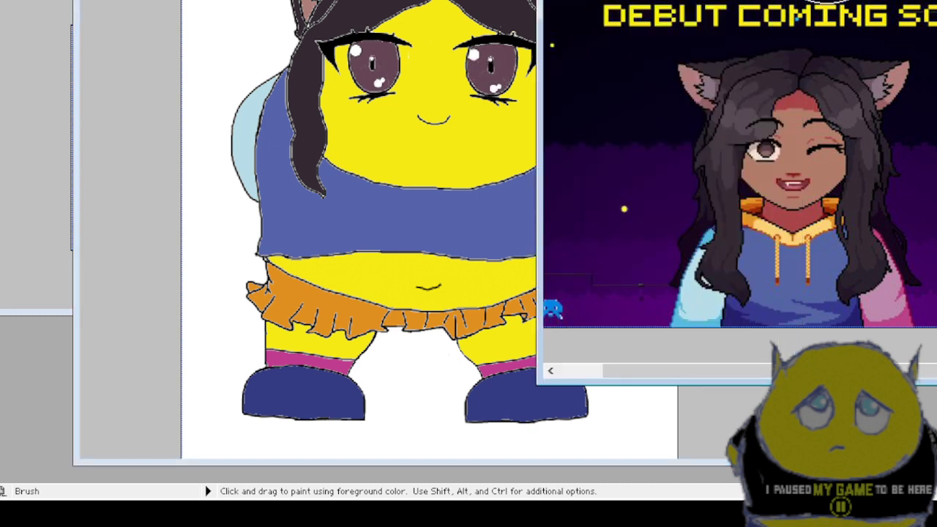
Paint the lower half of both irises in a lighter reddish brown sampled from the reference, and clear the selection.
key(k)
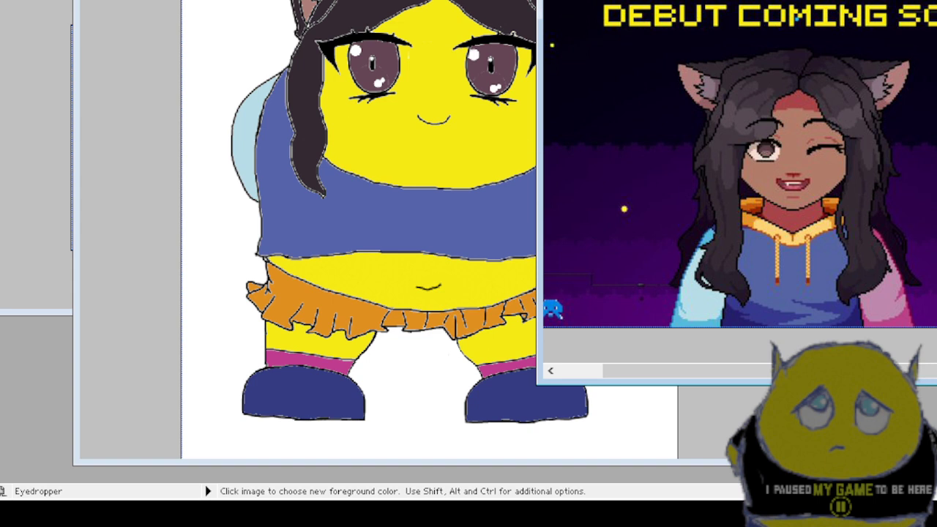
key(b)
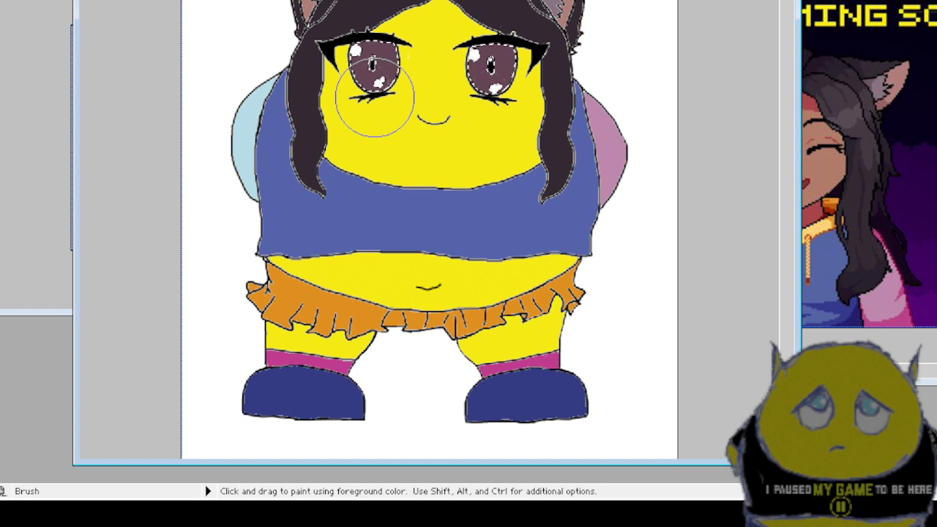
drag(375, 101, 373, 103)
mouse_move(527, 120)
mouse_down()
mouse_move(487, 115)
mouse_move(496, 106)
mouse_up()
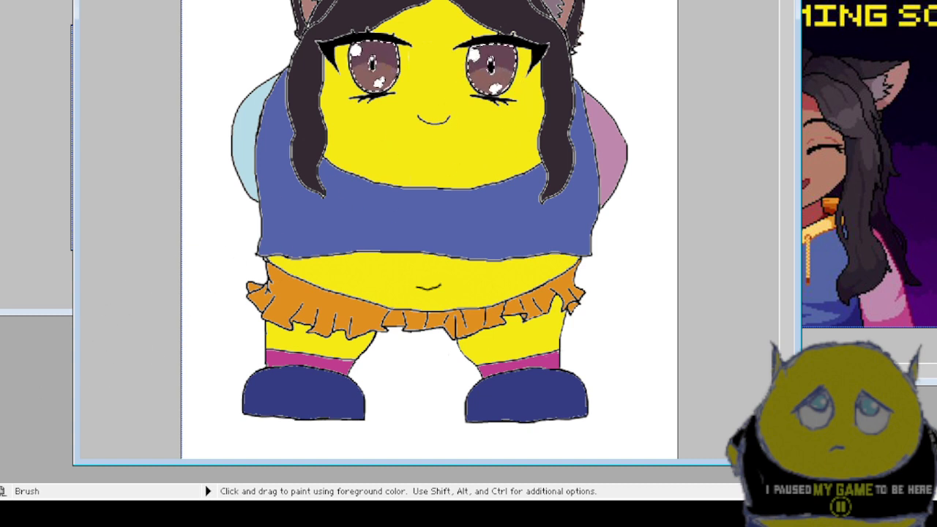
click(216, 59)
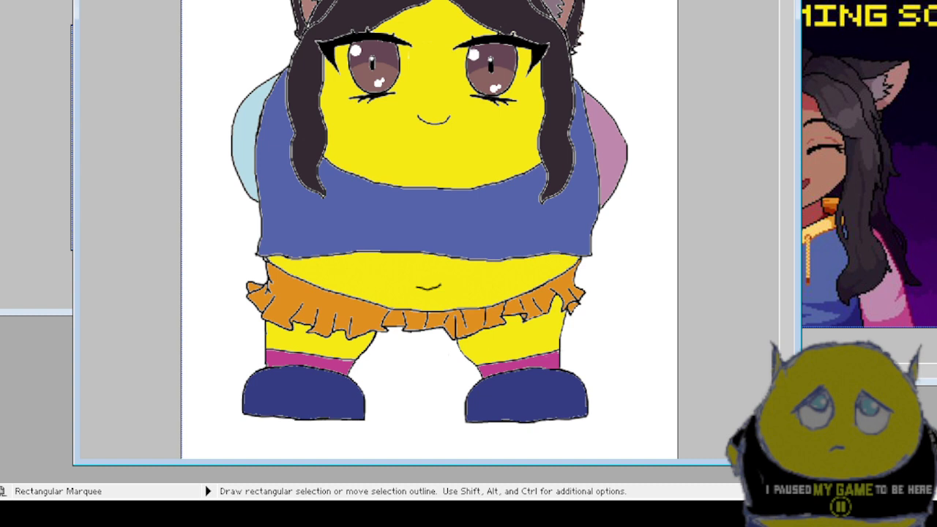
Make the white background around the character transparent and save the drawing.
key(i)
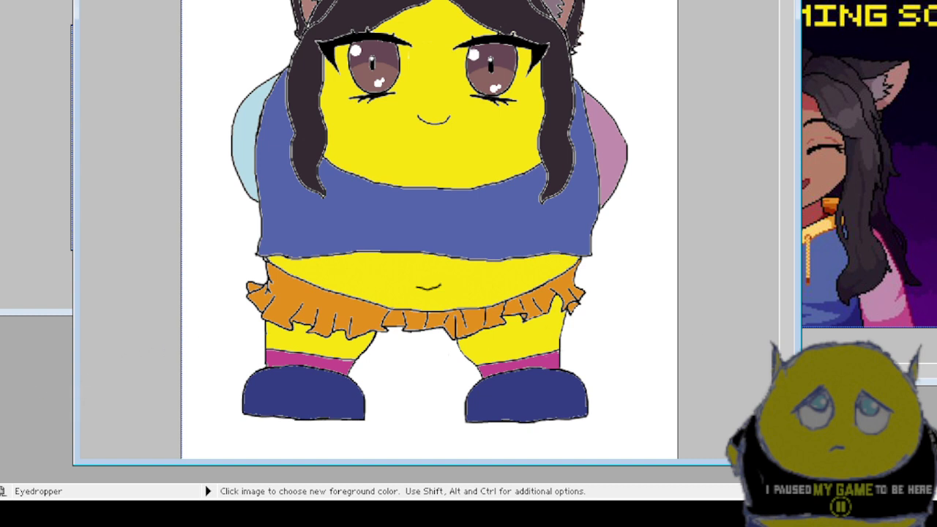
key(ctrl+z)
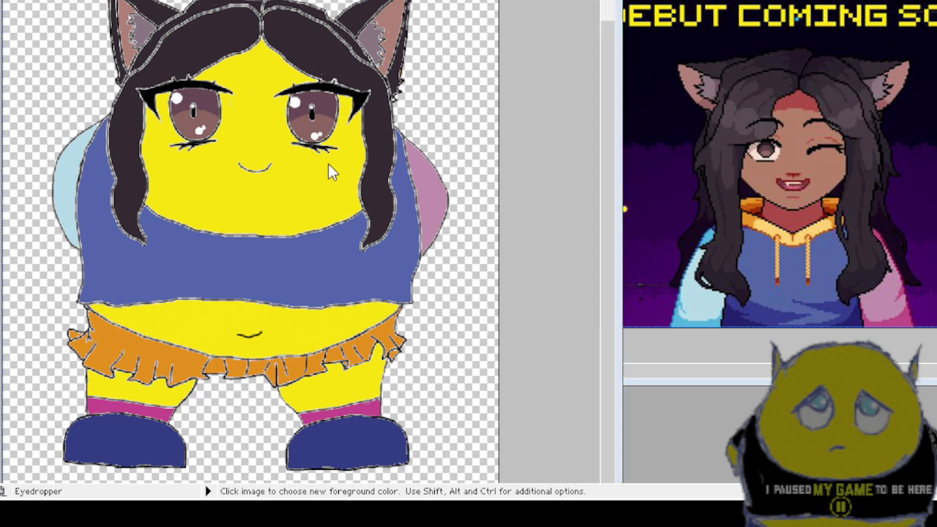
key(ctrl+s)
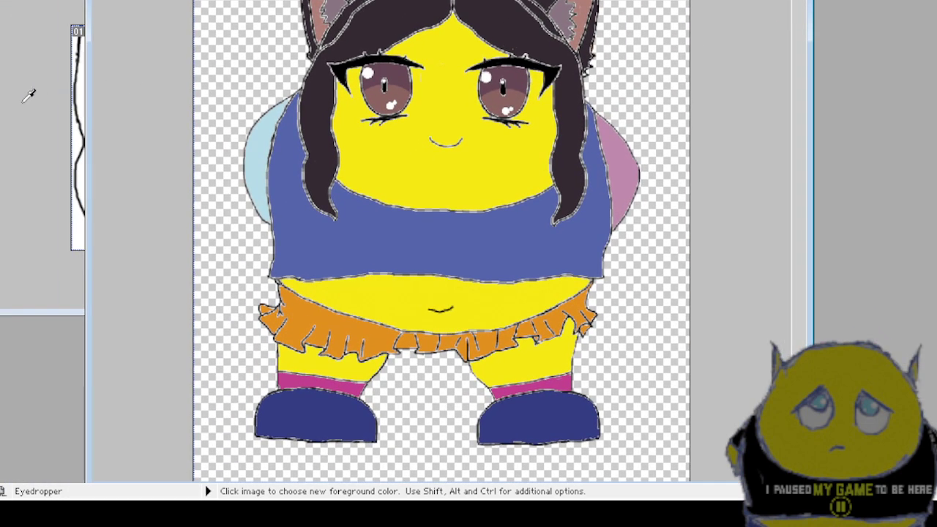
Close the leftover hair-strand image and the saved character drawing.
click(71, 65)
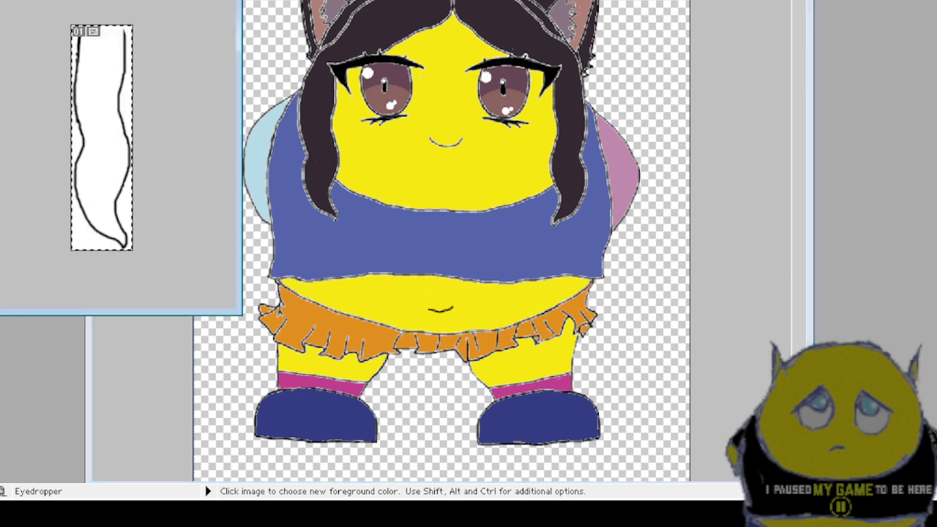
click(504, 119)
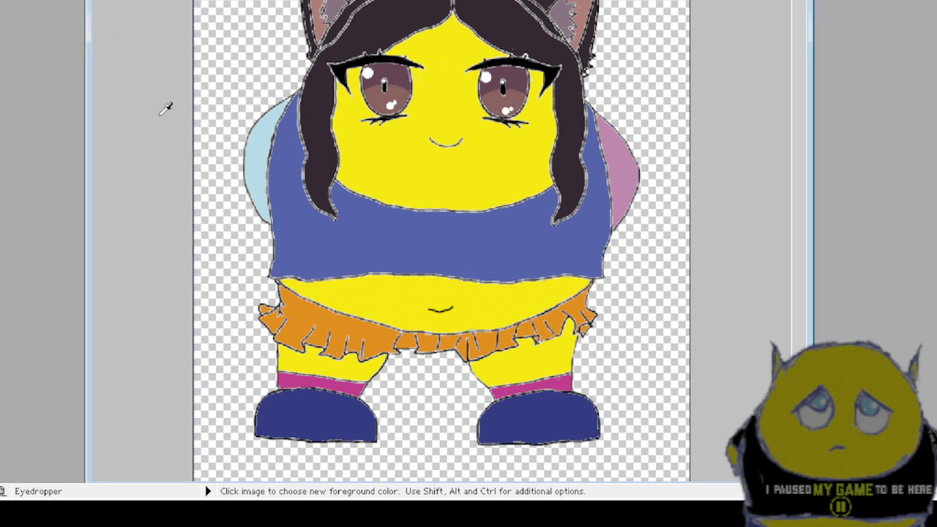
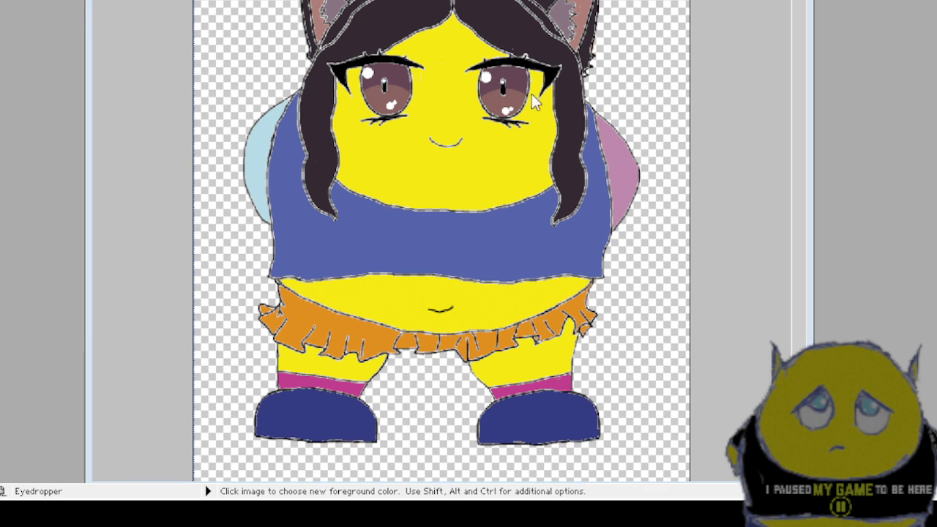
key(ctrl+F4)
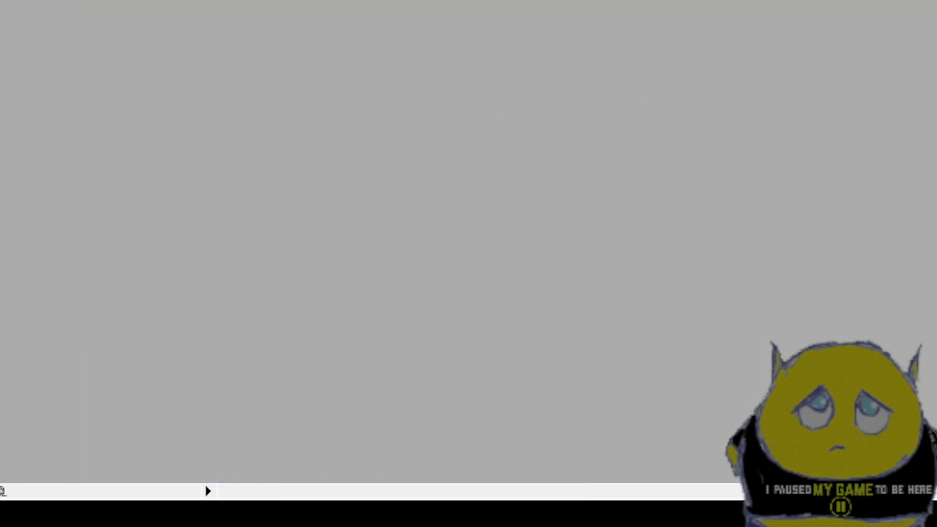